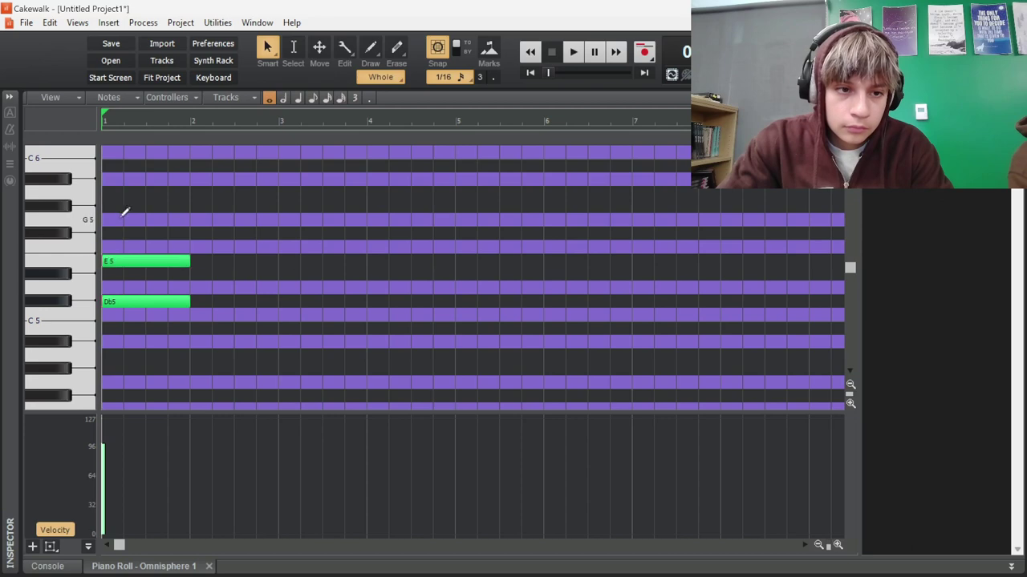
Complete the bar 1 chord with a whole-note G#5, duplicate the chord into bar 2, and lower the copied E5 to Eb5
left_click(109, 206)
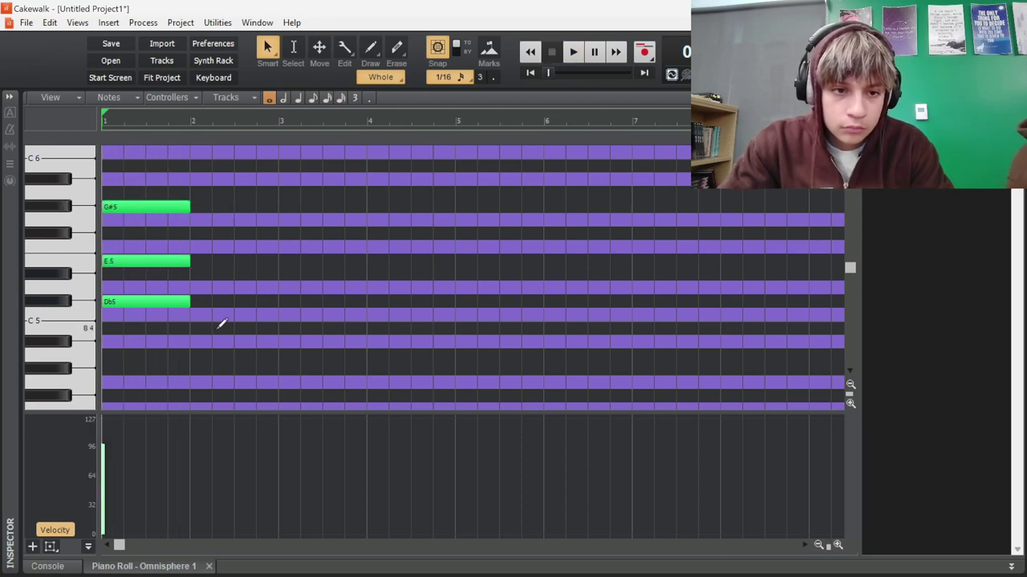
left_click_drag(190, 195, 185, 201)
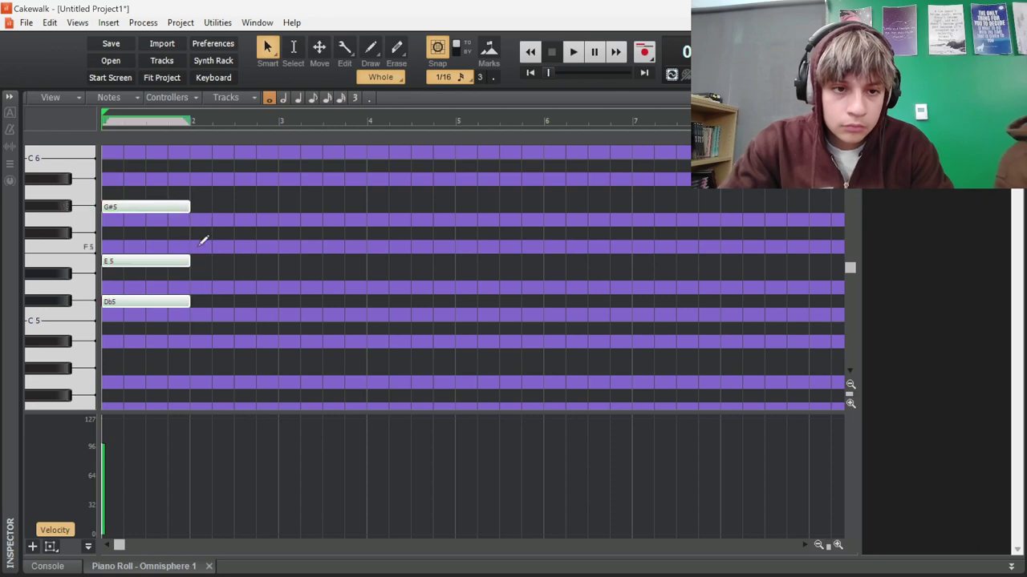
key("ctrl+d")
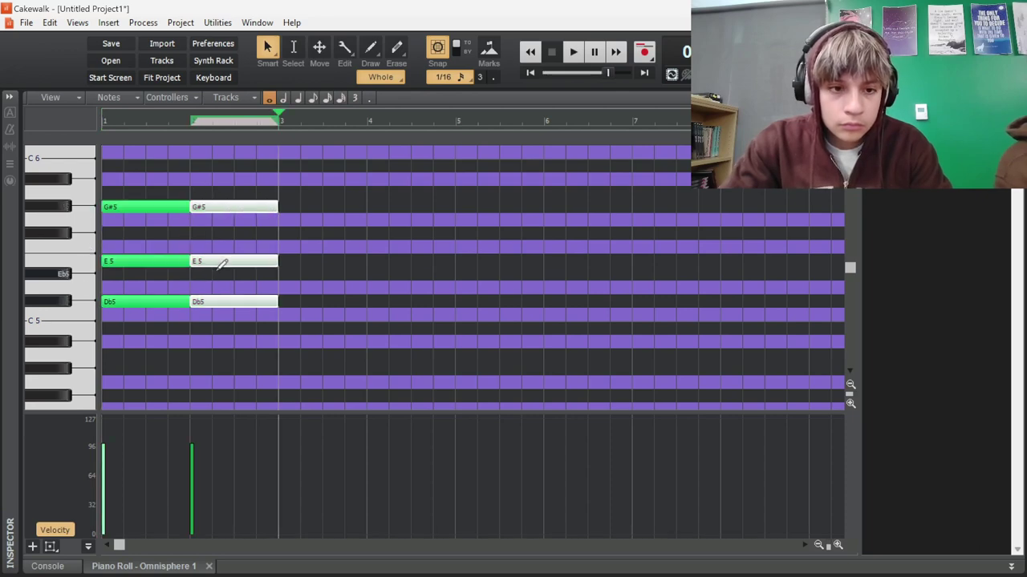
left_click_drag(235, 261, 233, 281)
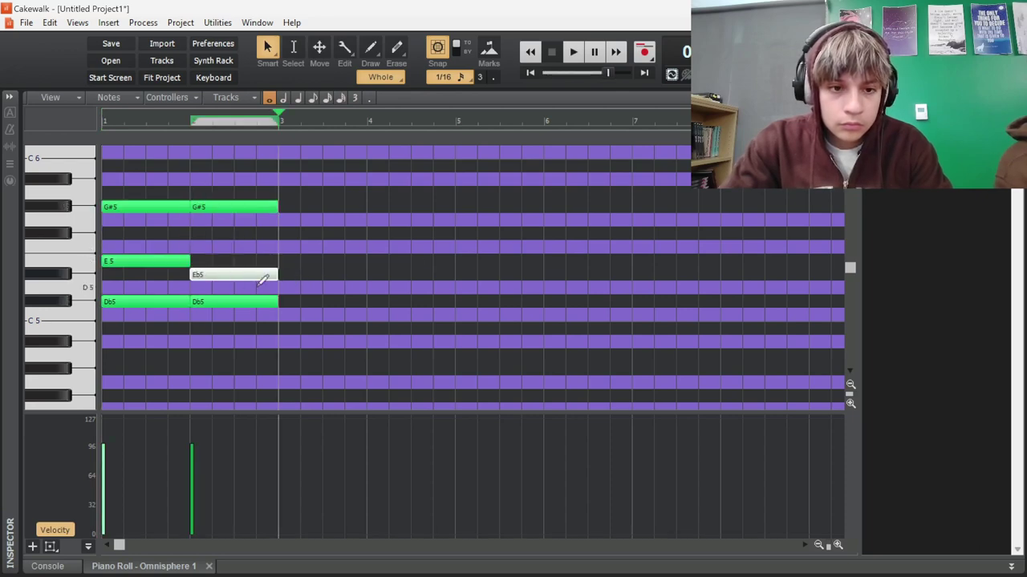
Play back the two-bar chord progression from the start to check how it sounds
key("space")
left_click(229, 321)
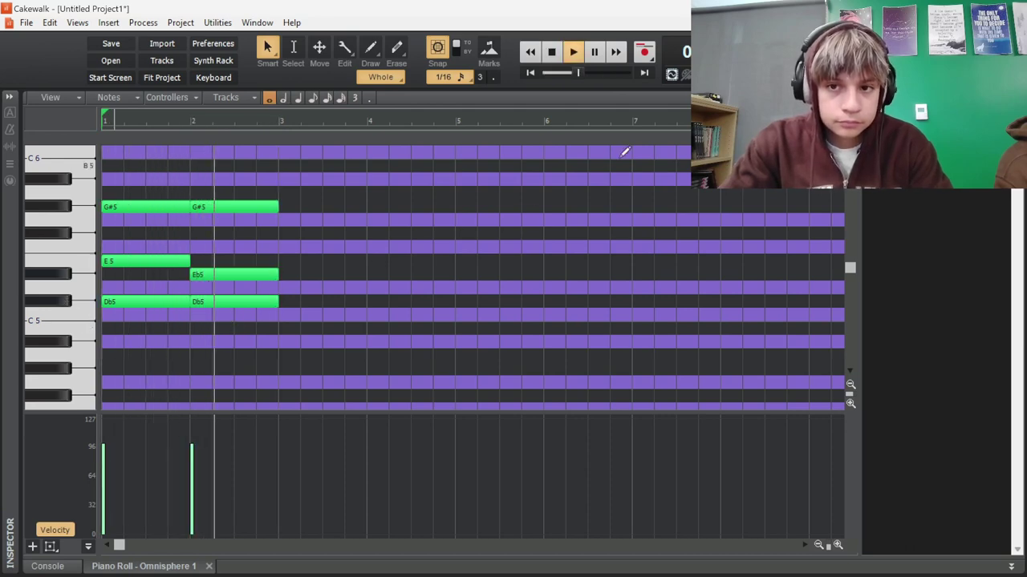
key("space")
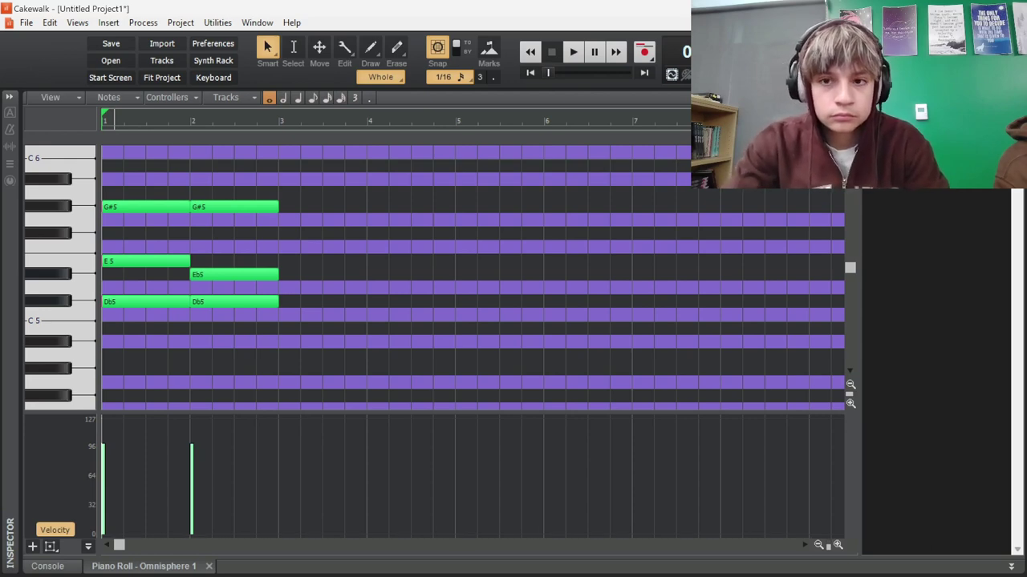
key("space")
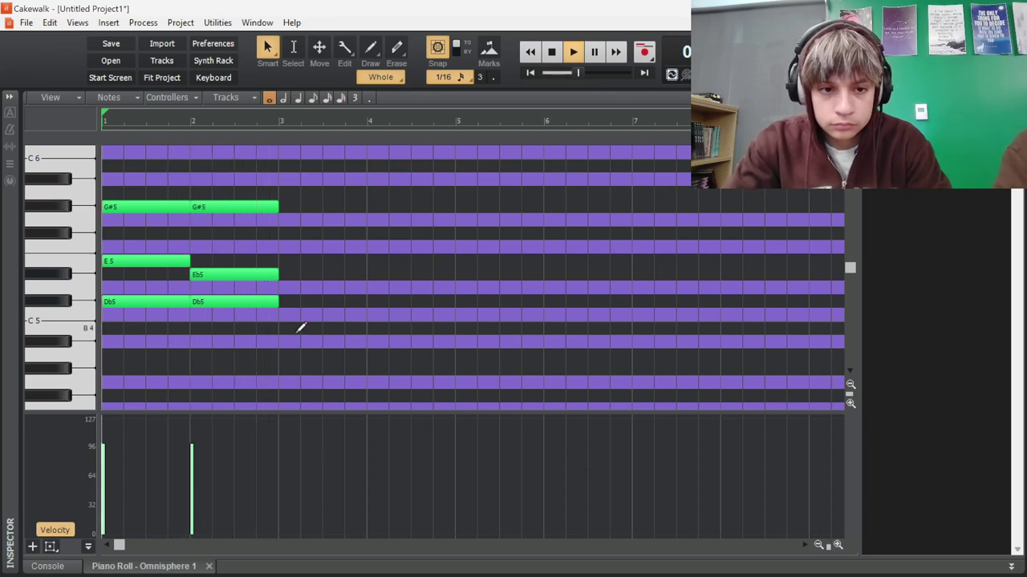
Duplicate the bar 2 chord into bar 3, changing G#5 to F#5 and Db5 to B4, and place G#4 and B4 whole notes in bar 4
left_click_drag(273, 255, 249, 175)
key("ctrl+d")
left_click_drag(310, 208, 310, 241)
left_click(280, 241)
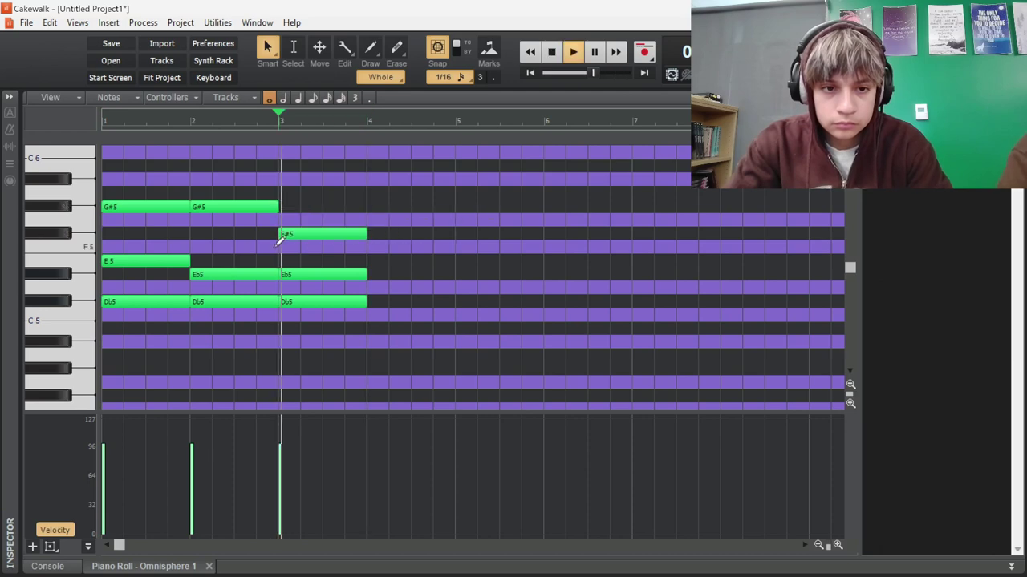
left_click_drag(305, 305, 311, 319)
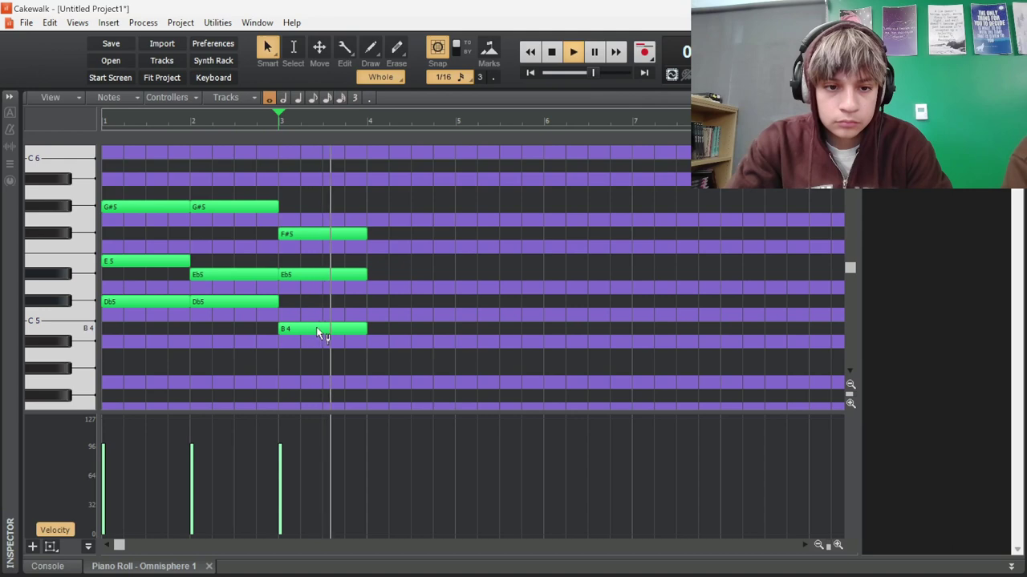
left_click(371, 368)
left_click(374, 328)
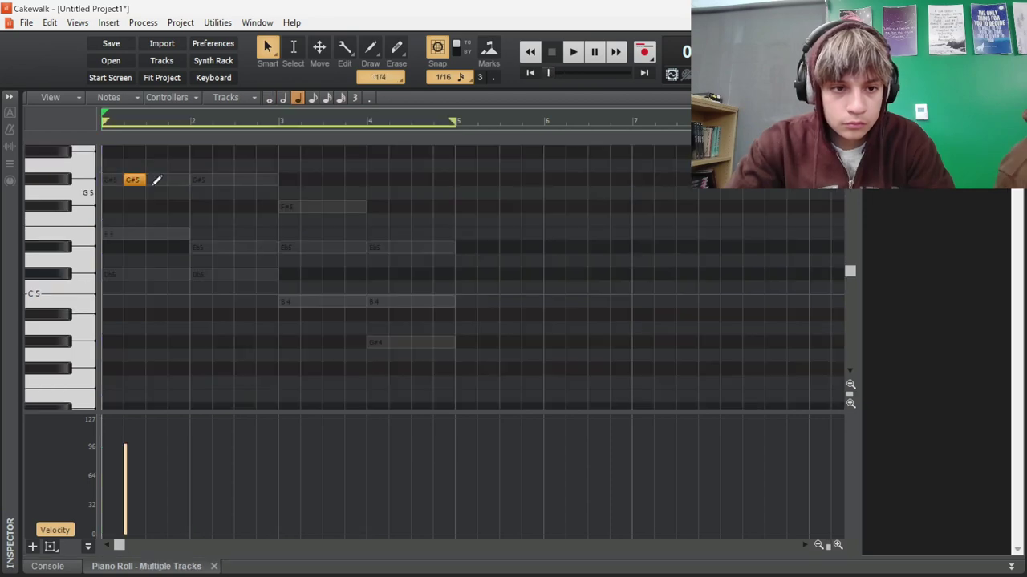
Extend the melody over the chords with a quarter-note Eb5 in bar 2, B4 in bar 3, and G#4 in bar 4
key("space")
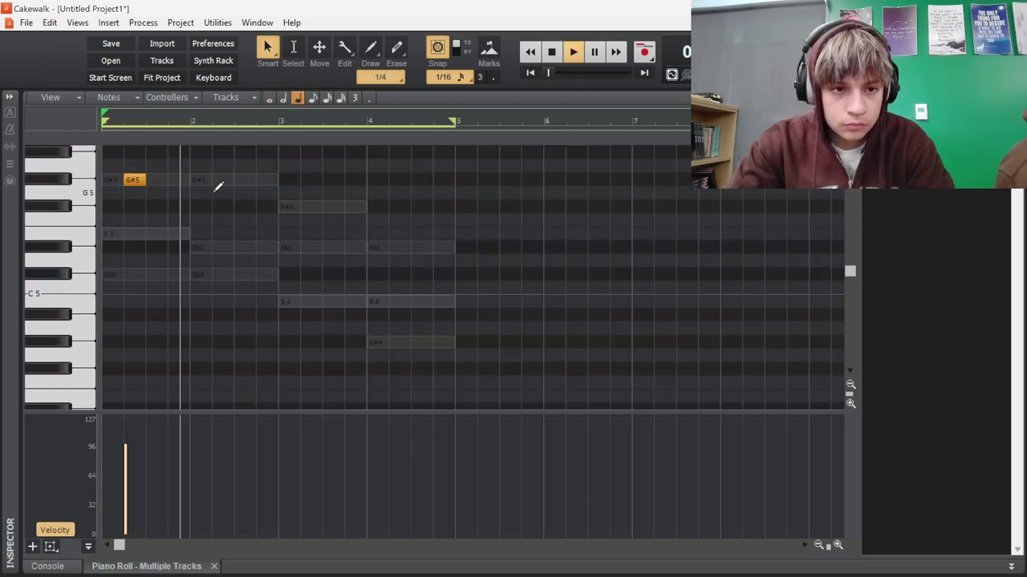
left_click(227, 247)
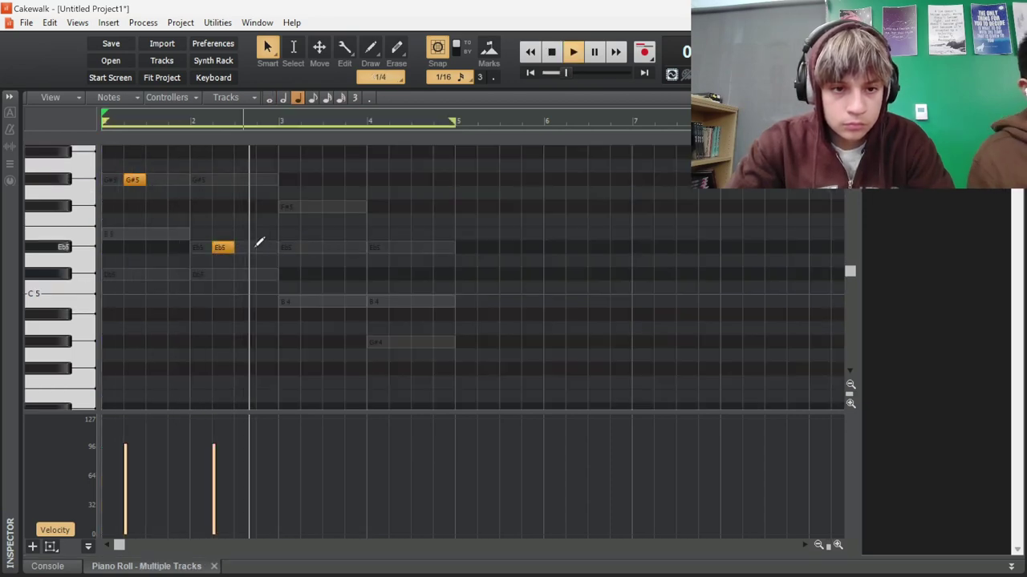
mouse_move(303, 301)
left_mouse_down()
mouse_move(431, 299)
mouse_move(446, 340)
mouse_move(419, 301)
left_mouse_up()
left_click_drag(413, 342, 455, 342)
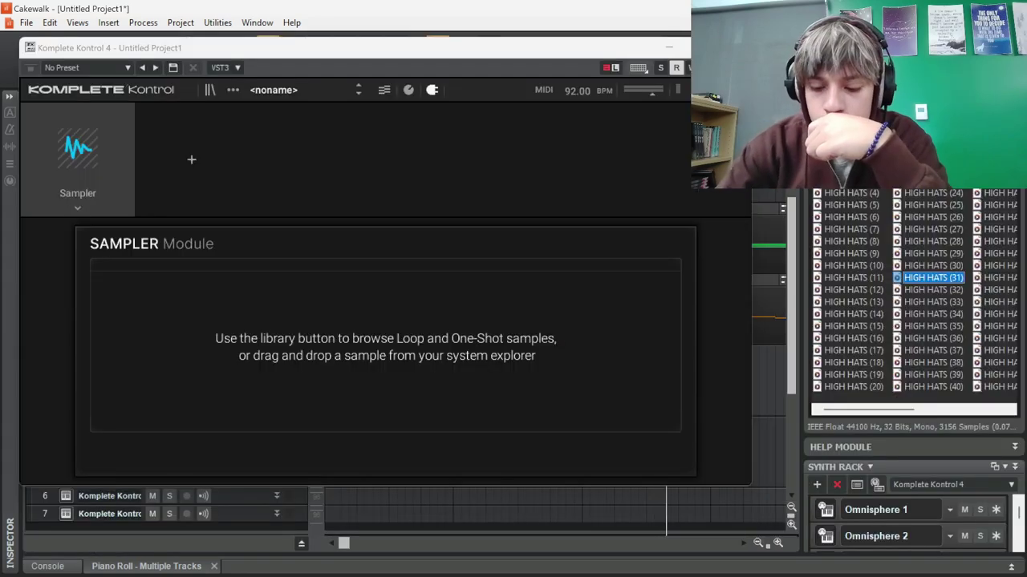
Load the HIGH HATS (30) sample into the Komplete Kontrol Sampler, choose its envelope type, and close the plug-in window
key("Up")
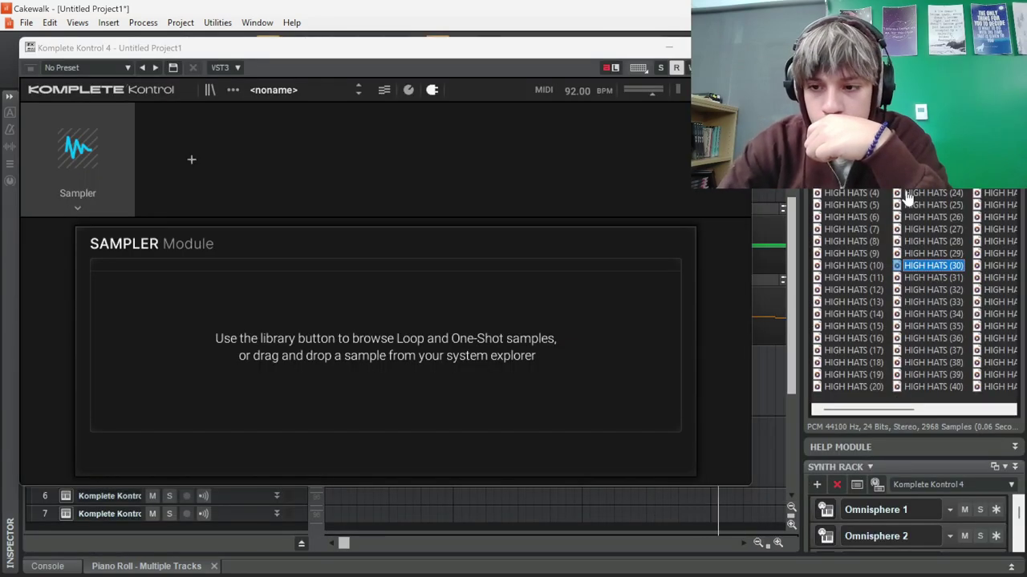
left_click_drag(893, 268, 227, 425)
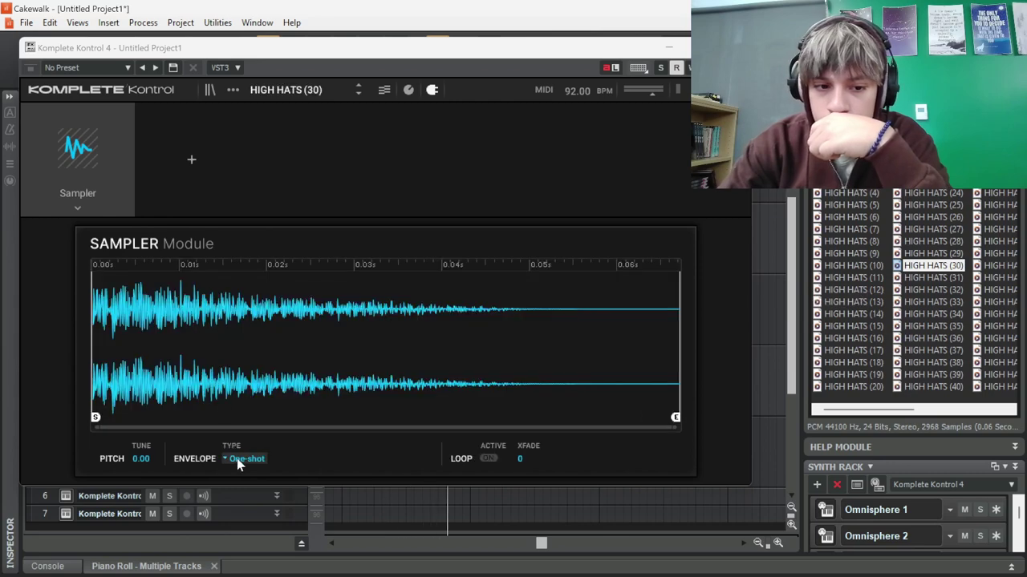
left_click(237, 459)
left_click(245, 435)
left_click(731, 47)
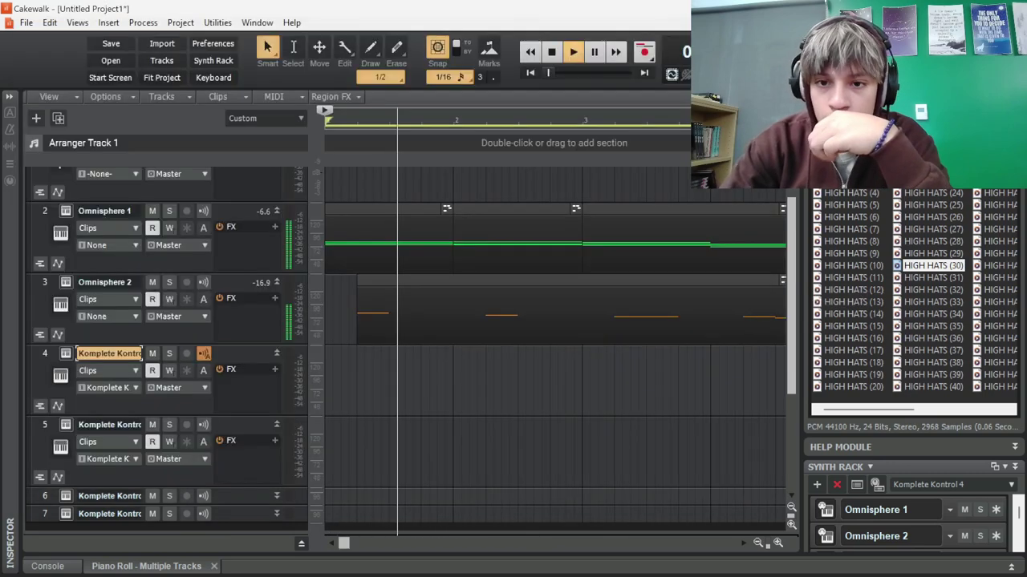
Open the hi-hat track in the piano roll and fill bar 1 with eighth-note C5 hits
double_click(430, 513)
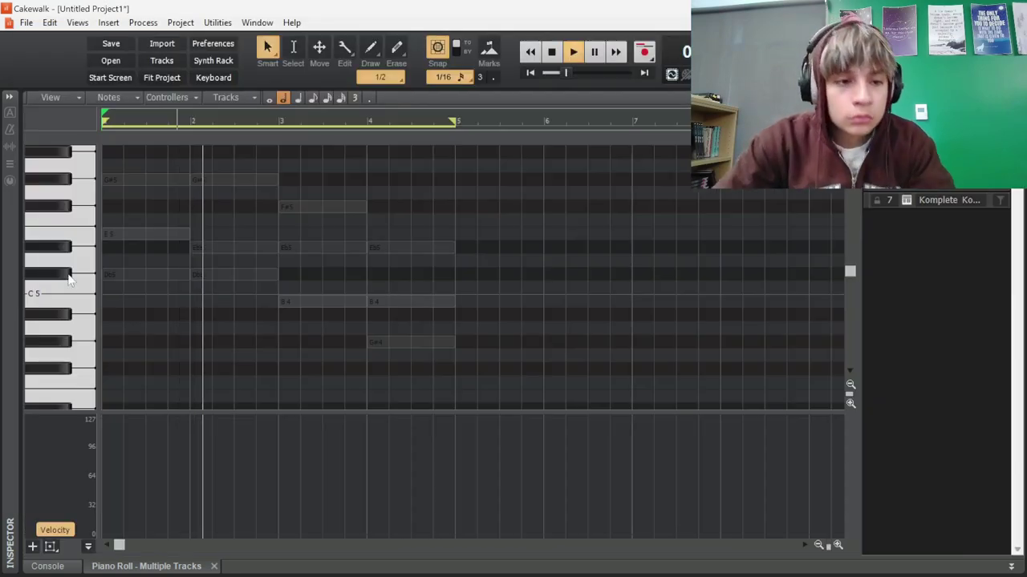
left_click(110, 288)
left_click(113, 288, "alt")
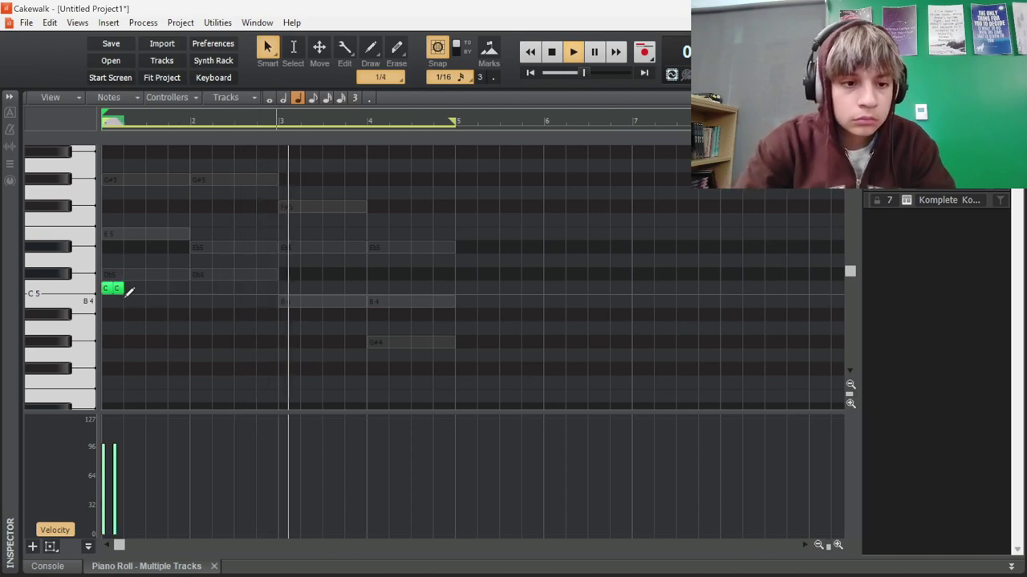
left_click_drag(137, 305, 69, 272)
key("ctrl+d")
key("ctrl+d")
key("ctrl+d")
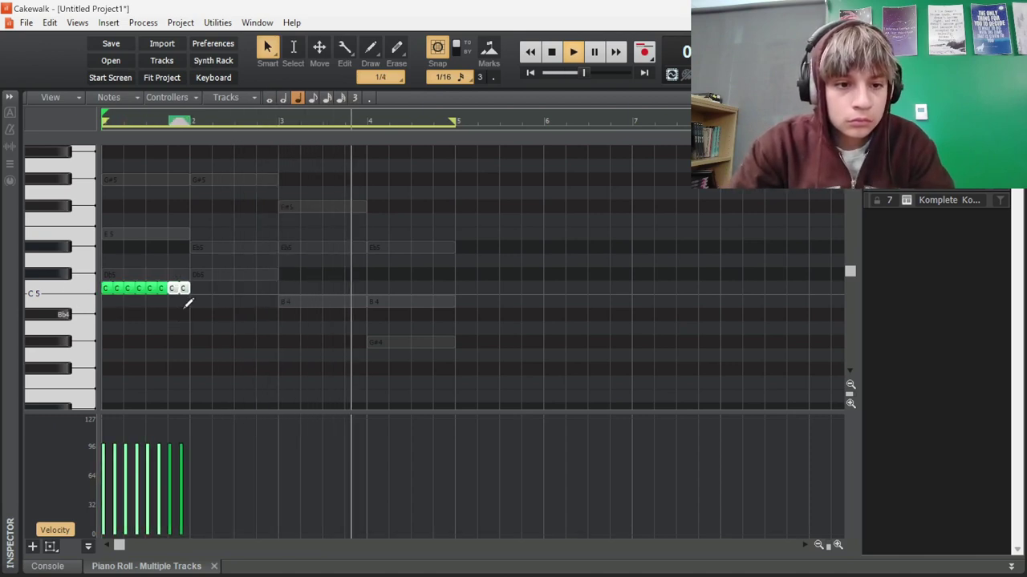
Duplicate the full bar of C5 hi-hats three times to fill bars 2 through 4
left_click_drag(187, 302, 16, 241)
key("ctrl+d")
key("ctrl+d")
key("ctrl+d")
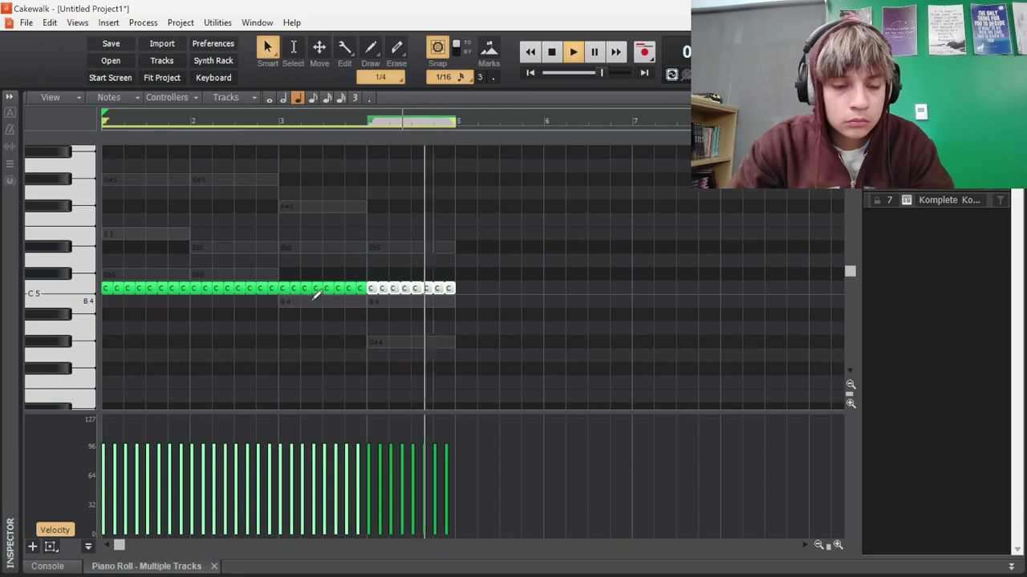
Split every note in half so the hi-hats become sixteenth notes, and return to the track view
key("ctrl+a")
left_click(317, 293, "alt")
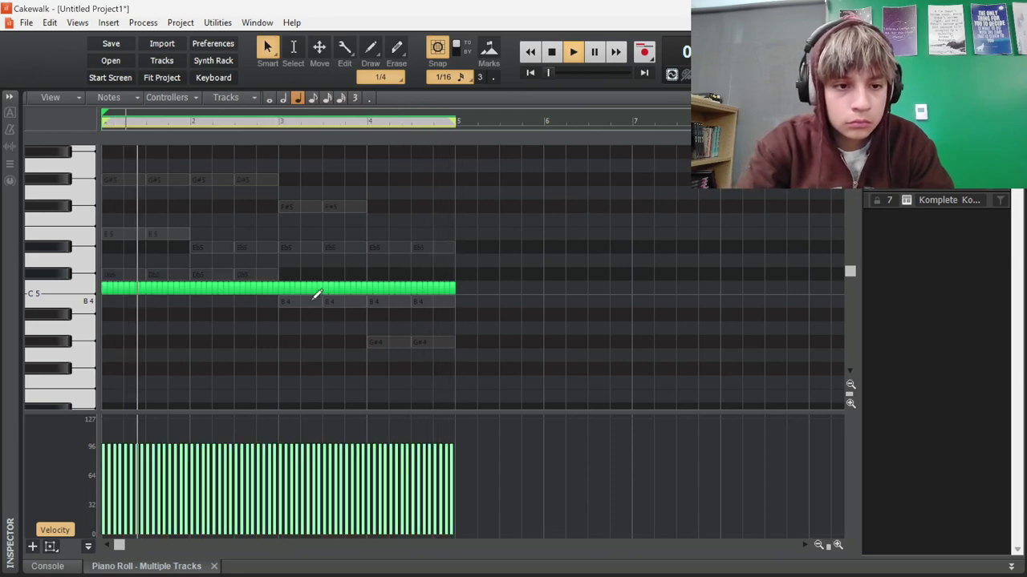
key("d")
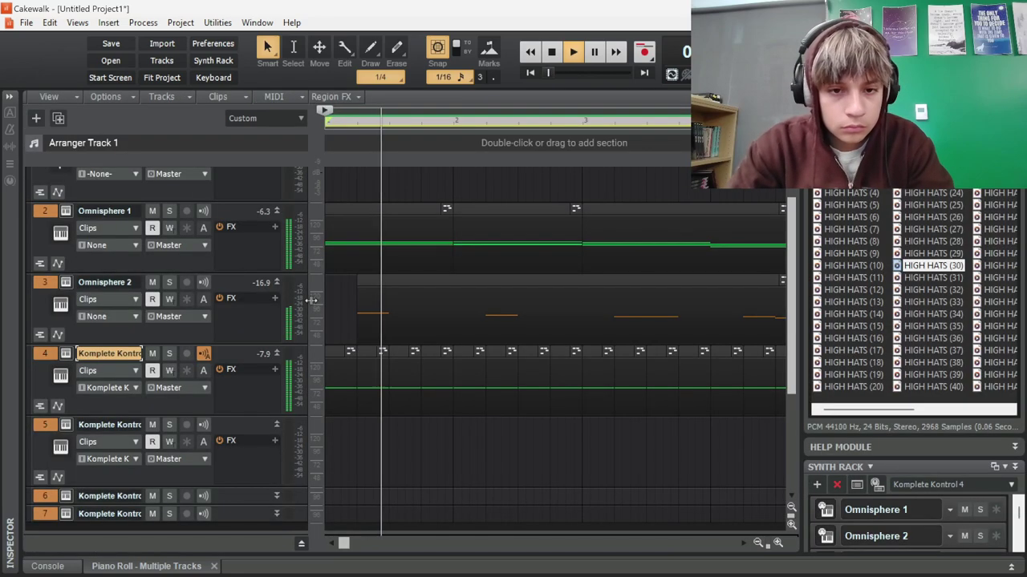
On the next percussion track, place a quarter-note C5 on beat 2 of bar 1 and play it back
scroll(435, 376, "down", 2)
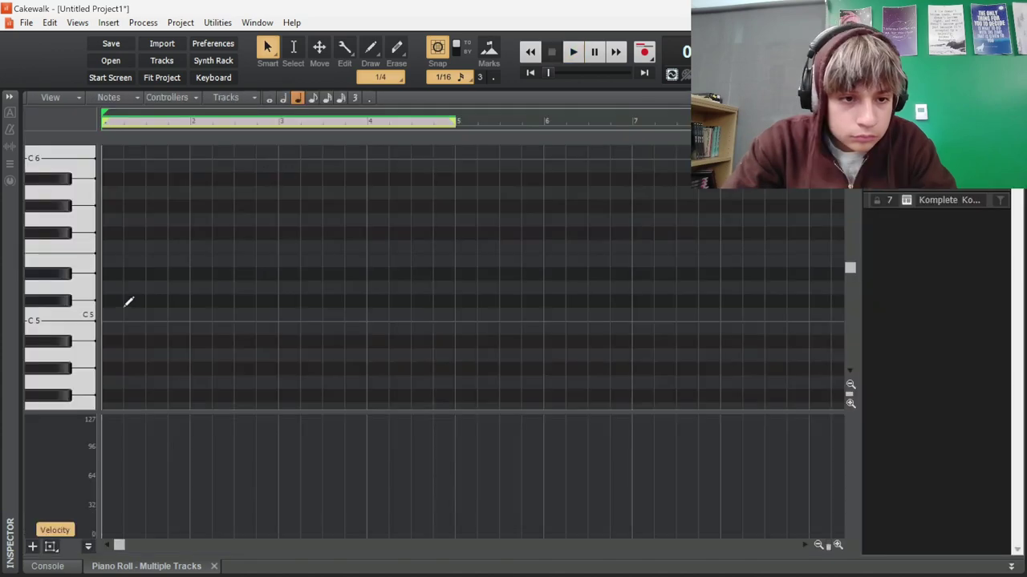
left_click(136, 312)
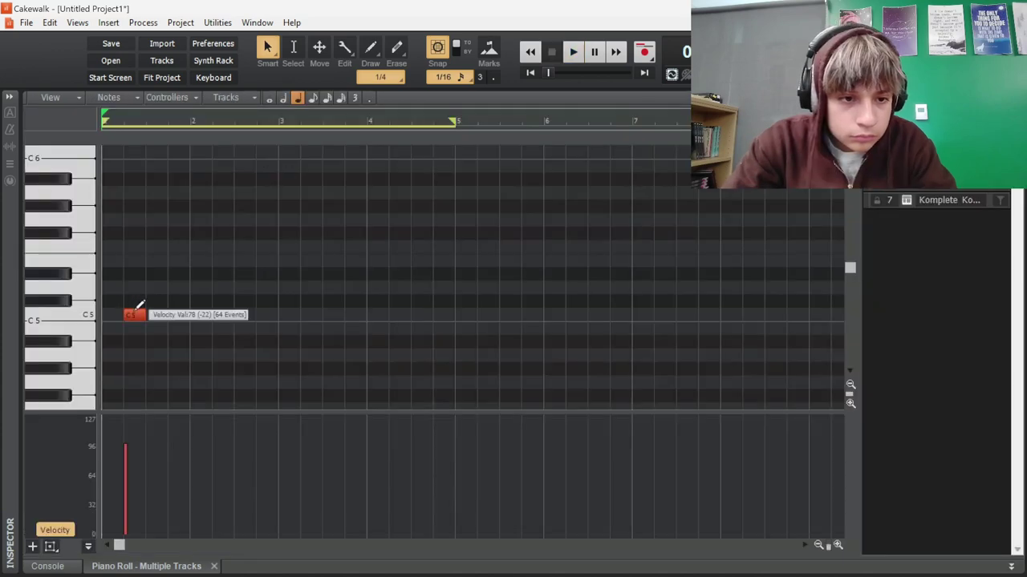
left_click_drag(148, 313, 142, 310)
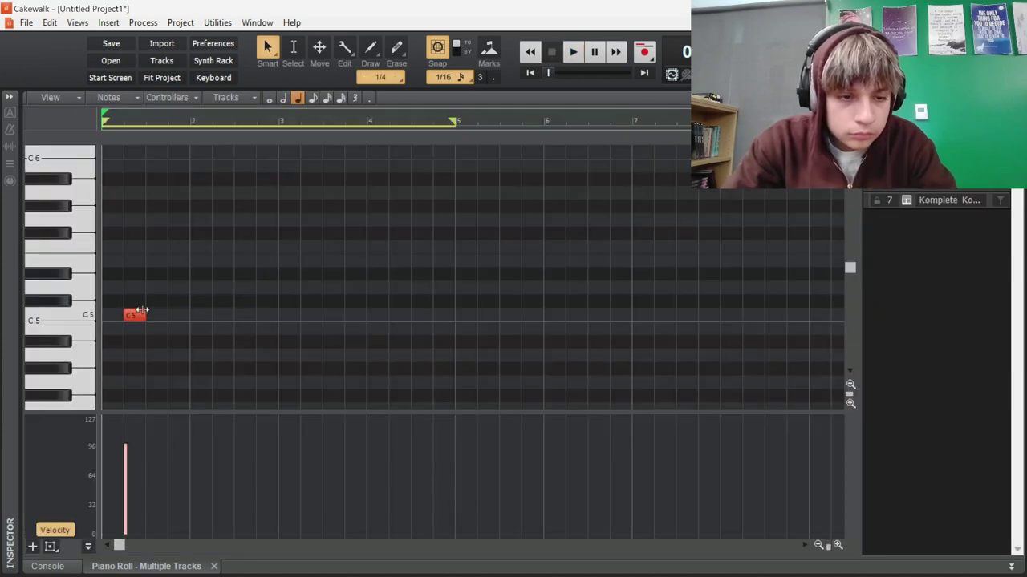
scroll(147, 289, "up", 3)
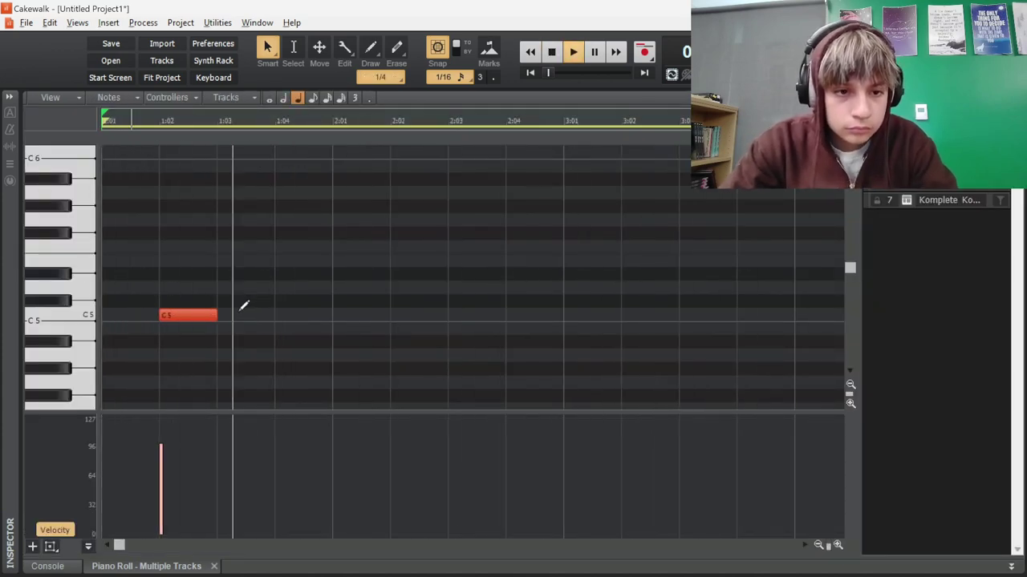
key("space")
Try an additional eighth-note C5 on beat 3 of bar 1 and play it back
left_click_drag(228, 312, 252, 305)
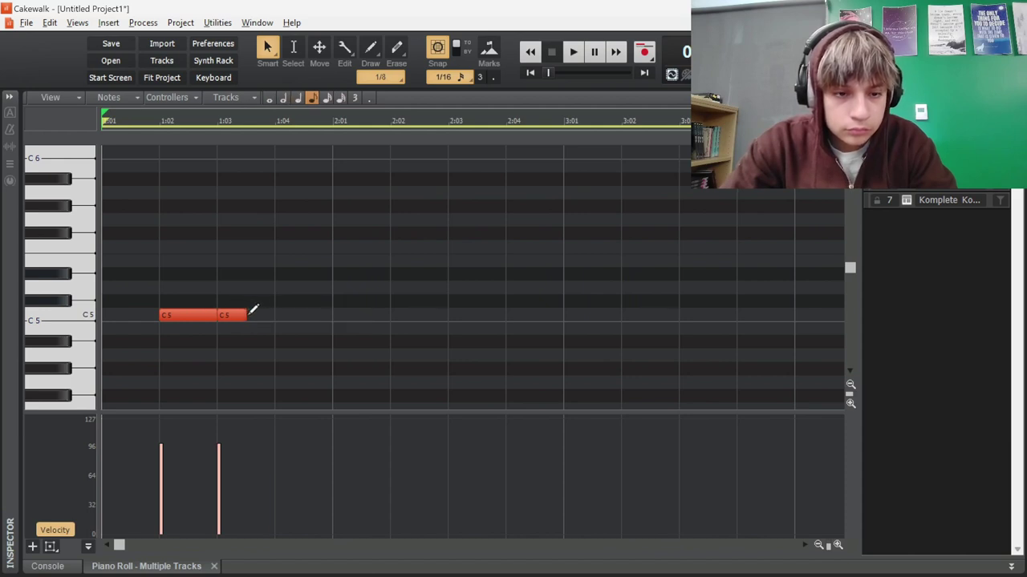
key("space")
key("space")
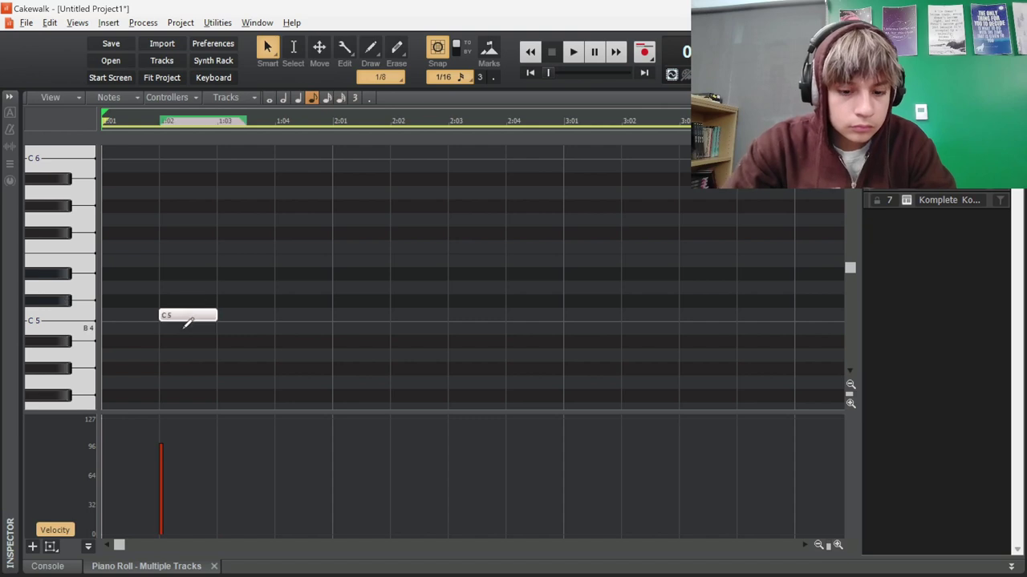
Divide the beat 2 C5 into four sixteenth notes, erase the middle two, and play the result
key("ctrl+z")
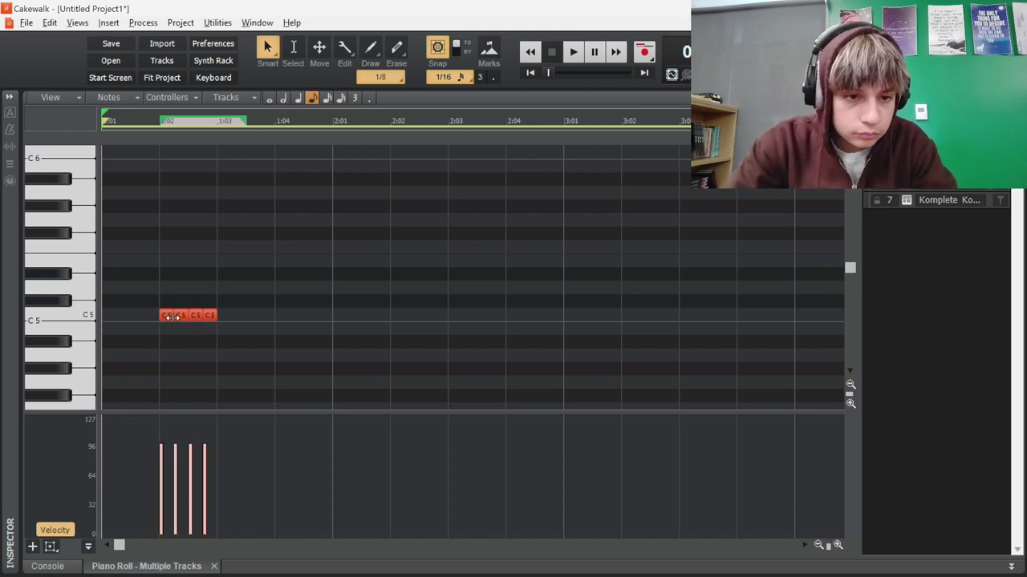
right_click(182, 316)
right_click(196, 314)
key("space")
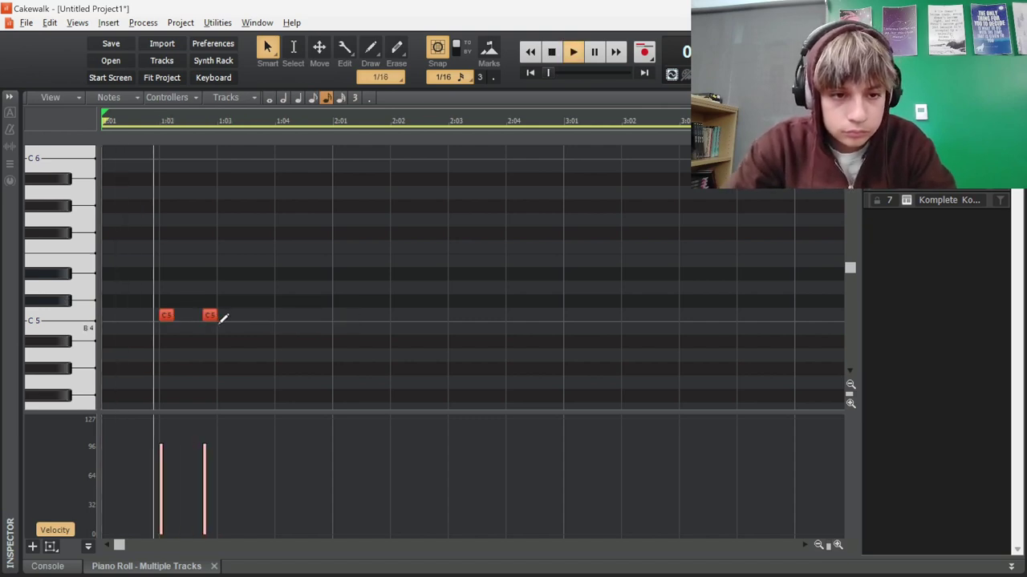
key("space")
Add sixteenth-note C5 hits on the second and third sixteenths of beat 3, leaving the beat itself empty, and play the pattern
left_click(220, 313)
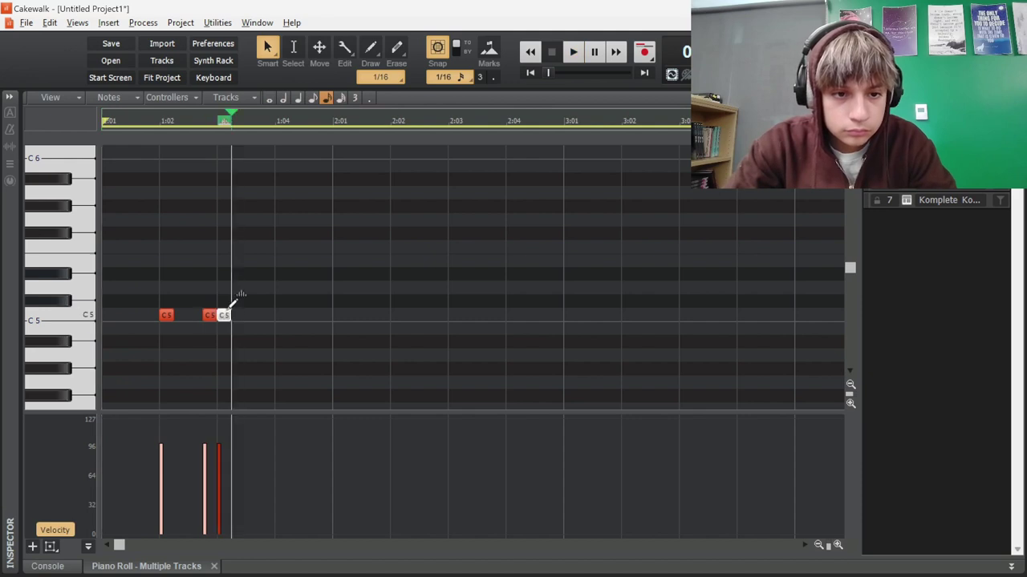
left_click(238, 315)
left_click(252, 315)
right_click(223, 315)
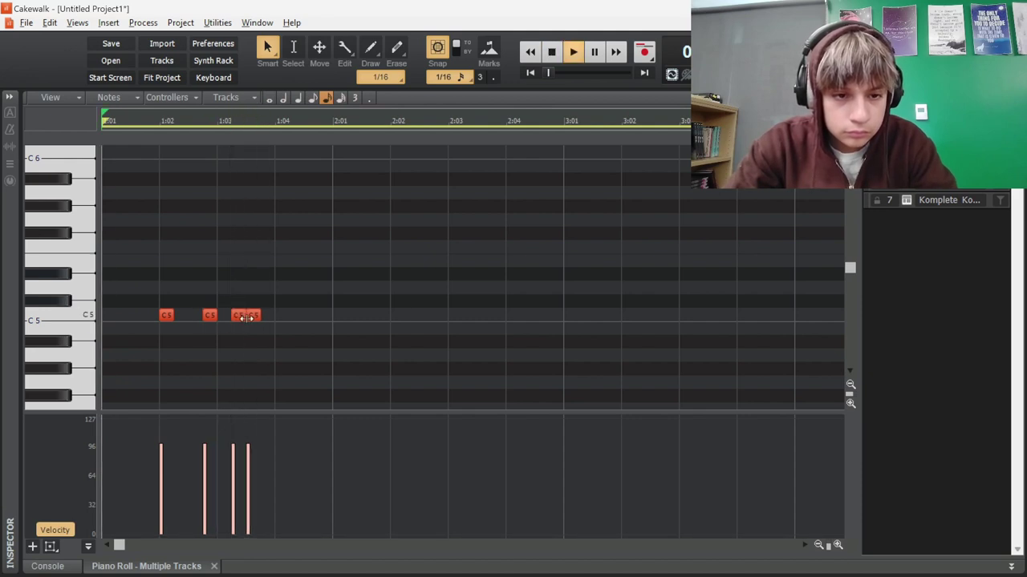
key("space")
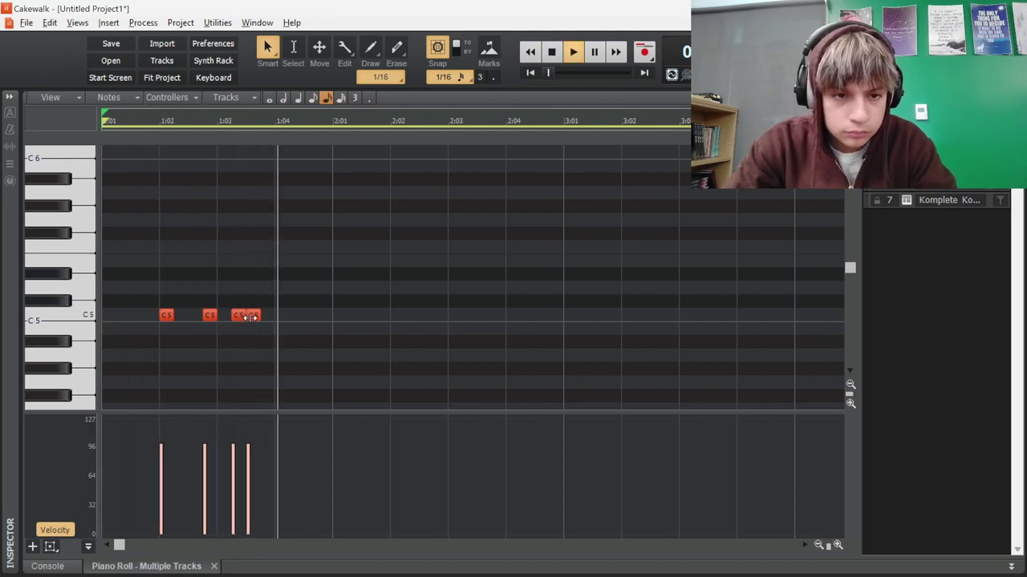
Move the last C5 hit to beat 4 of bar 1 and transpose all four hits down to A4
left_click_drag(246, 317, 282, 317)
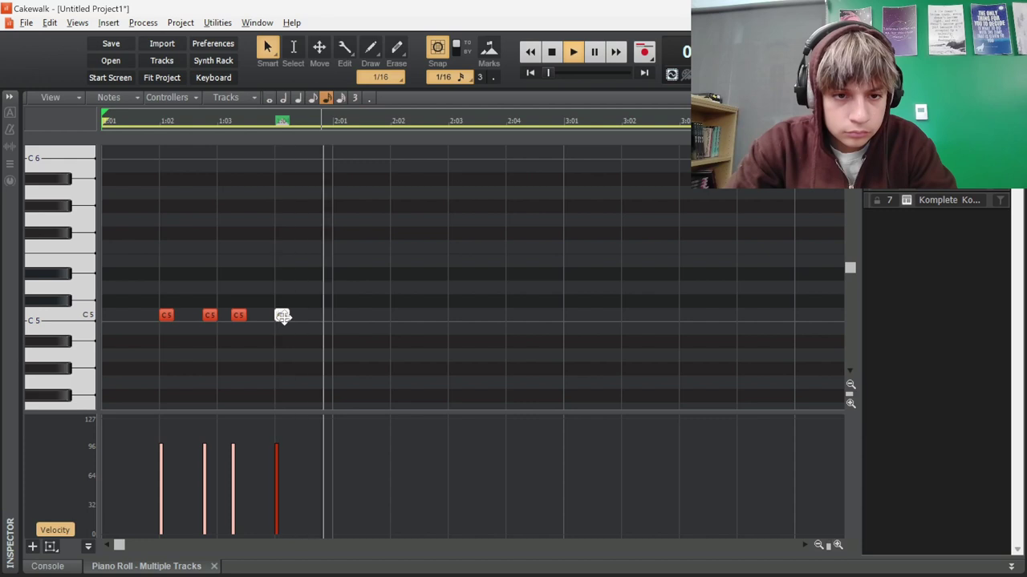
key("space")
left_click_drag(212, 264, 218, 356)
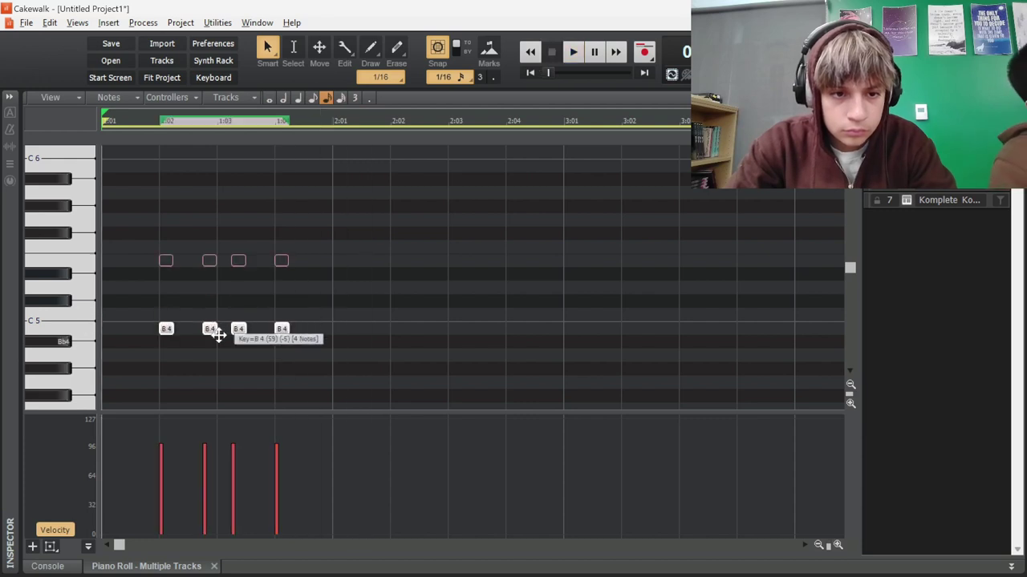
key("space")
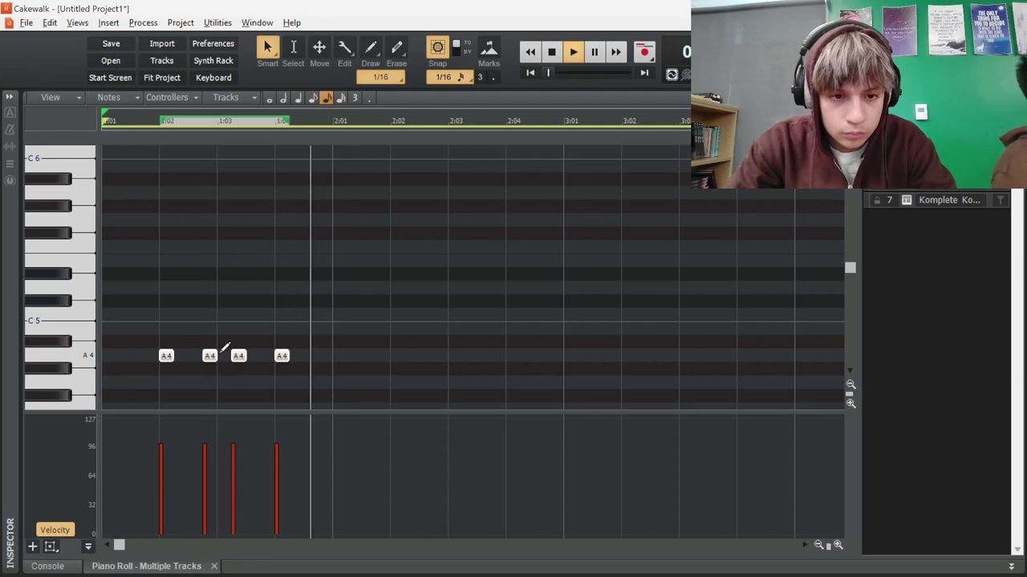
Replay the A4 pattern and erase the hit on the last sixteenth of beat 2
key("space")
key("space")
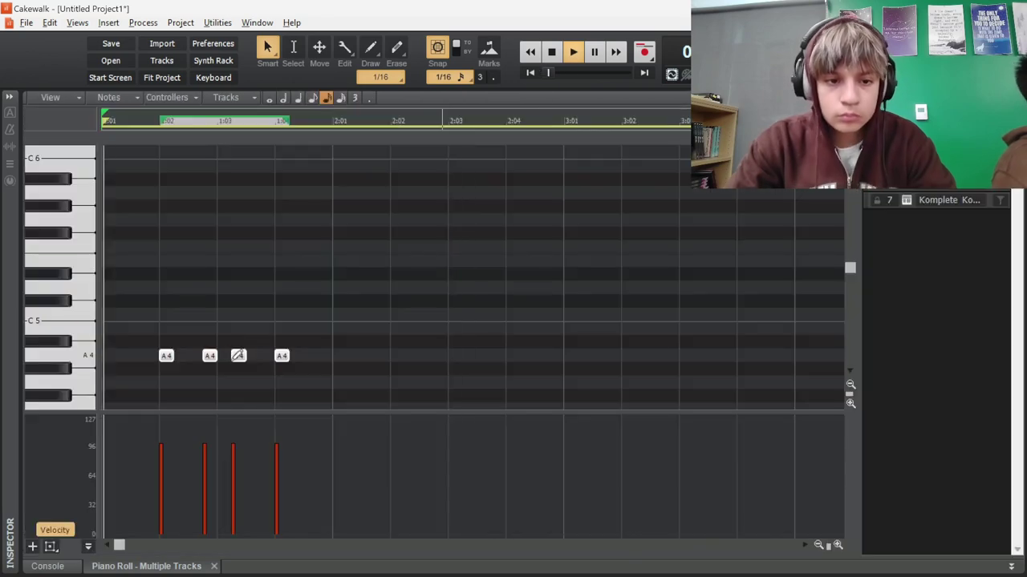
left_click(236, 331)
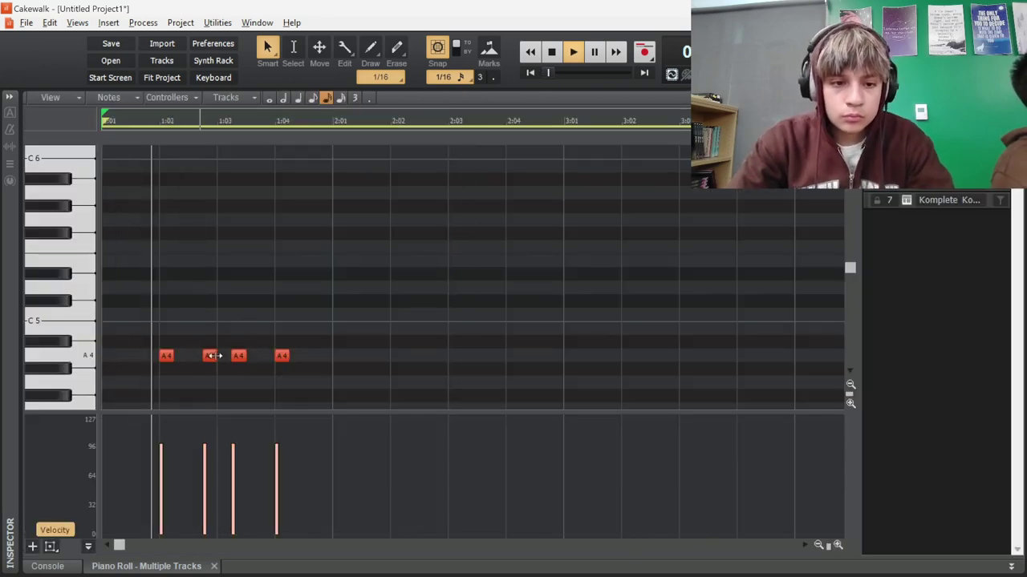
right_click(211, 355)
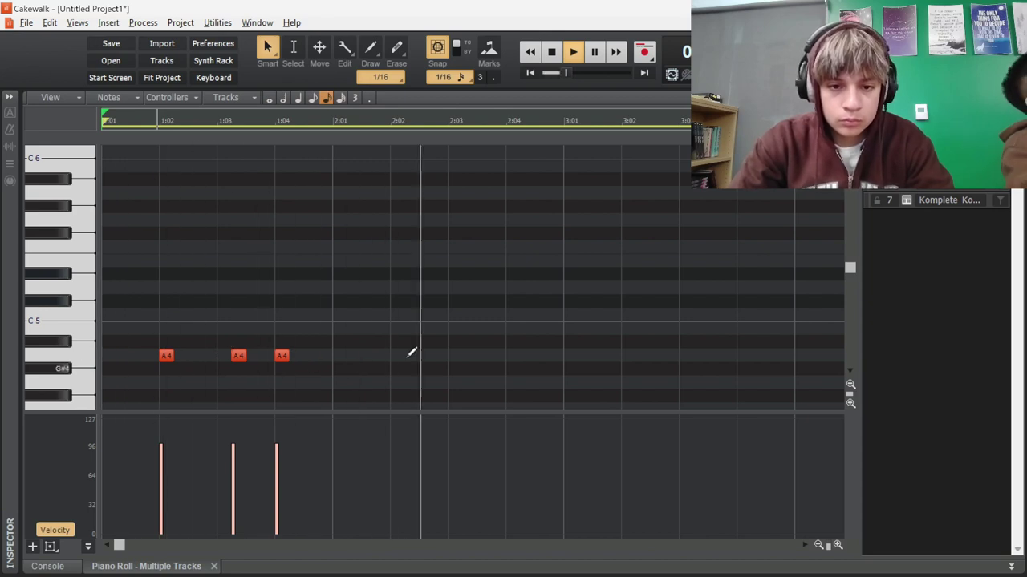
On the next percussion track, place quarter-note C5 hits on beats 1 and 3 of bar 1 and play them
left_click_drag(106, 315, 158, 320)
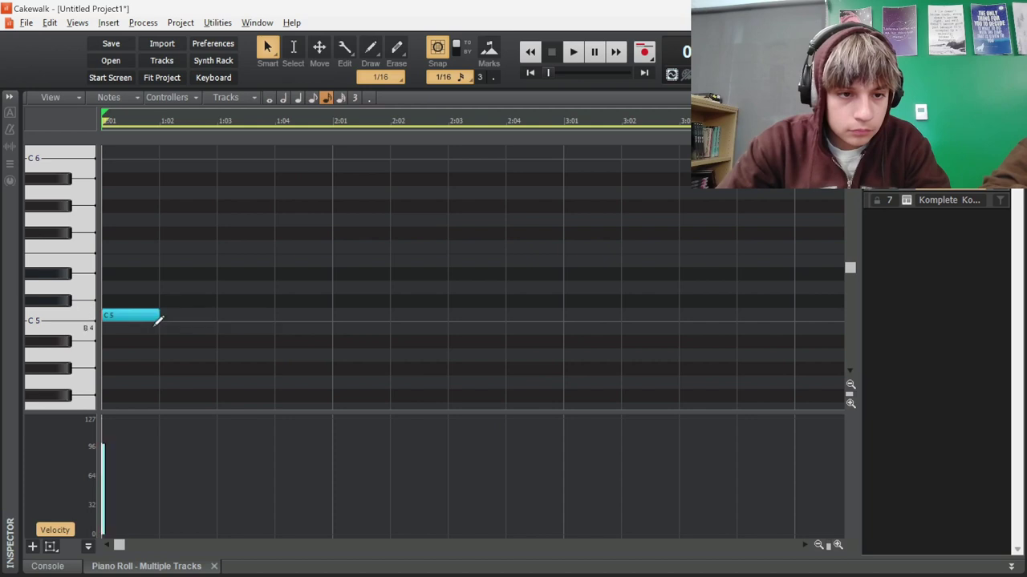
key("space")
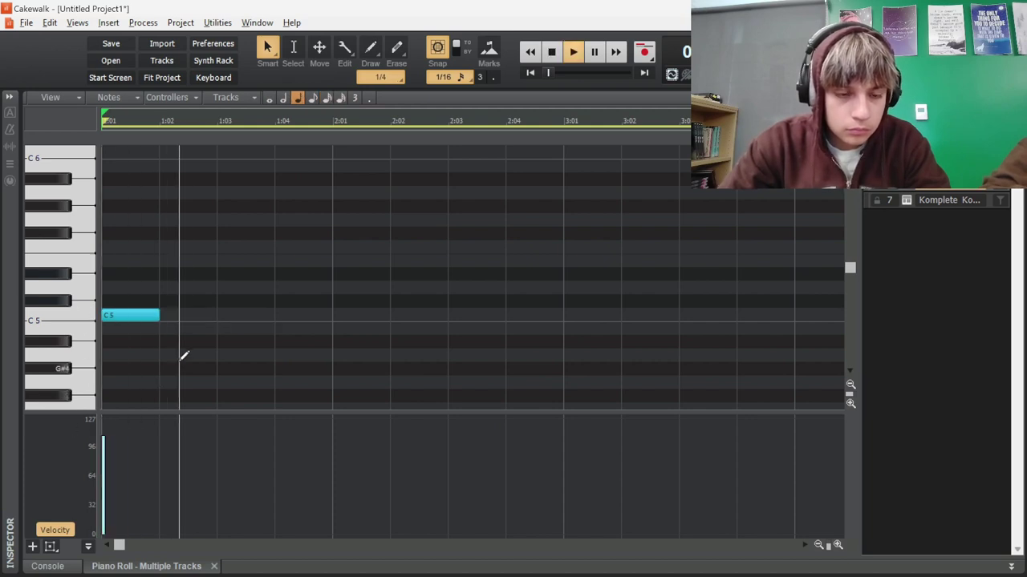
key("w")
left_click(219, 313)
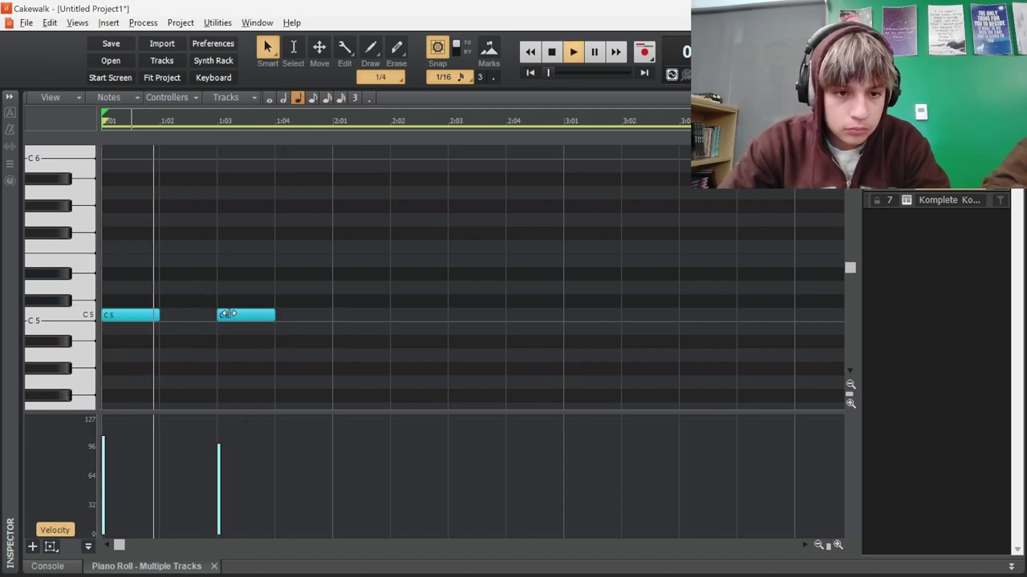
right_click(243, 313)
key("space")
left_click(218, 315)
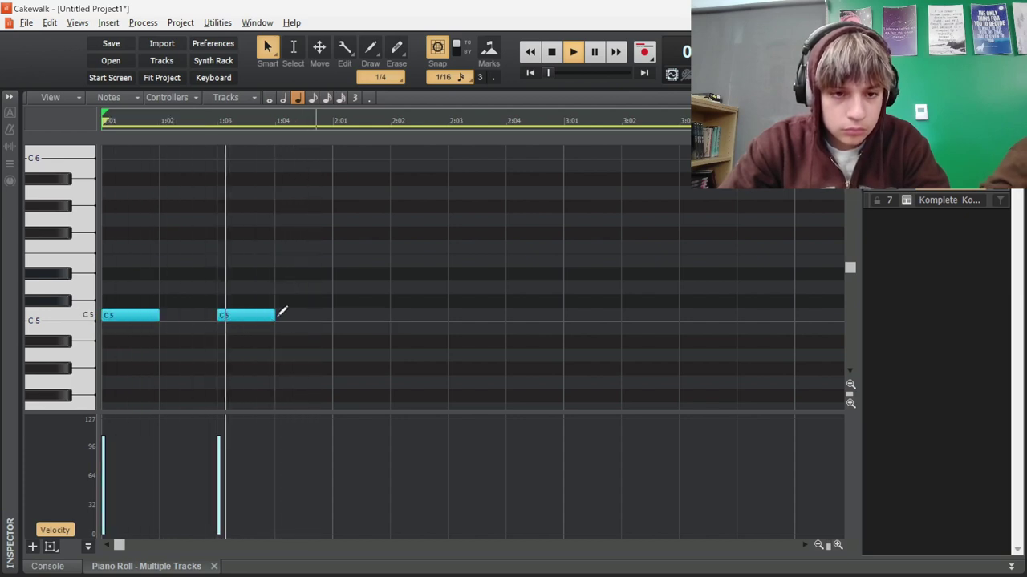
Turn the beat 3 C5 into sixteenth hits on its first and last sixteenths, and add a quarter-note C5 on beat 1 of bar 2
left_click(250, 321)
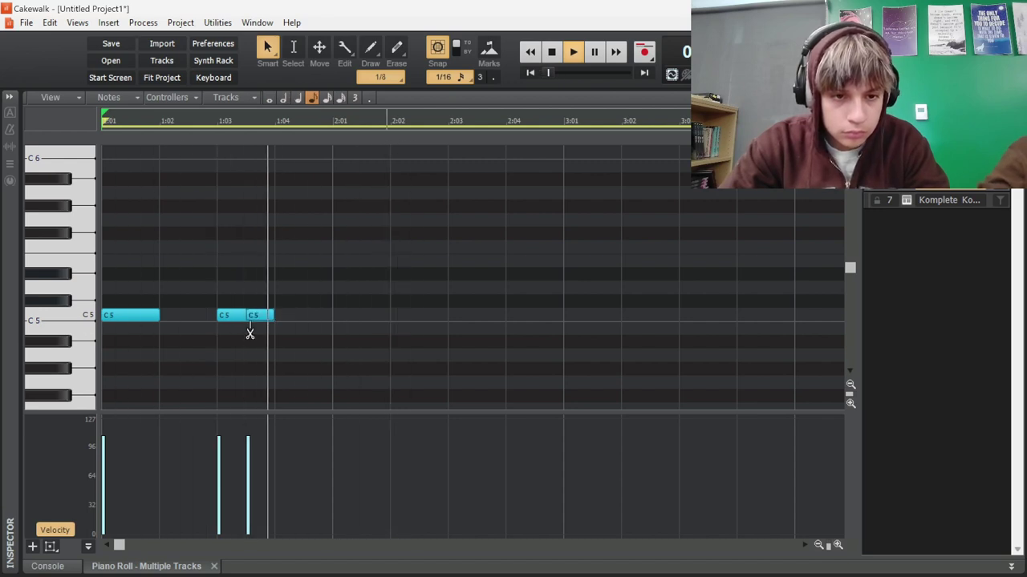
left_click_drag(246, 314, 266, 315)
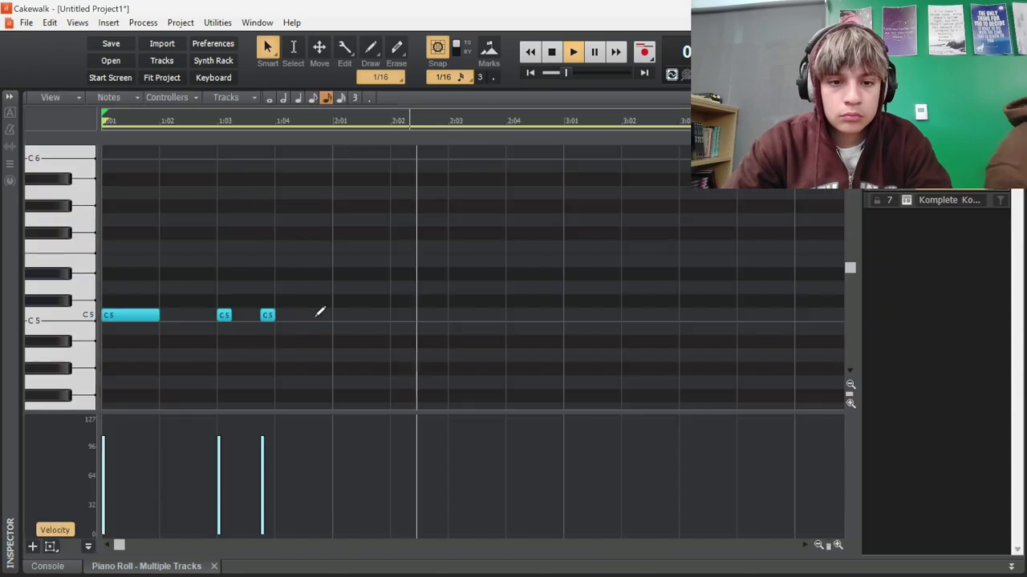
mouse_move(333, 315)
left_mouse_down()
mouse_move(407, 314)
mouse_move(388, 313)
left_mouse_up()
scroll(388, 311, "up", 4)
key("space")
In the Omnisphere chord part, move the two bar 3 chord notes up to Db5 and G#5
double_click(622, 276)
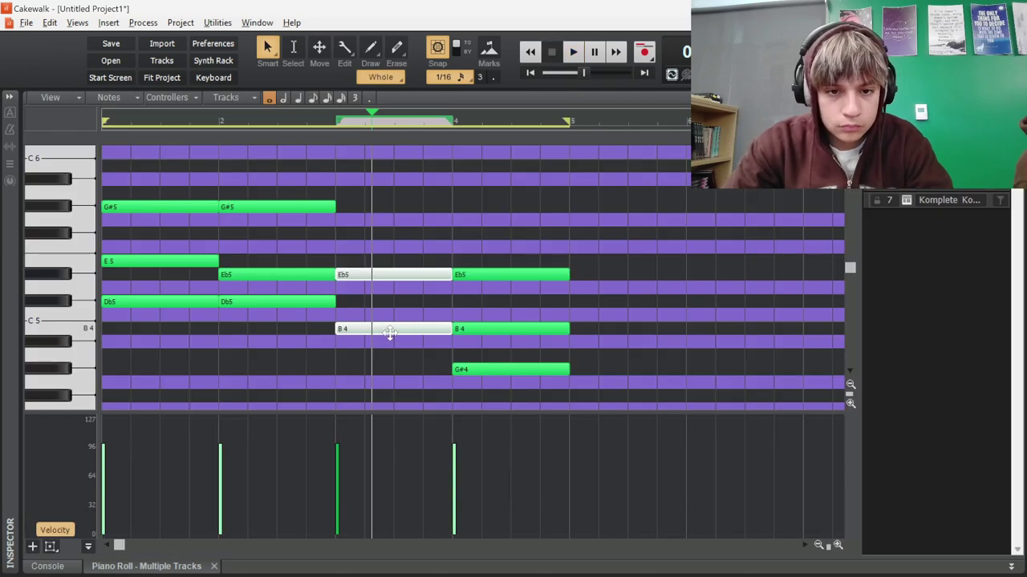
left_click_drag(389, 332, 389, 308)
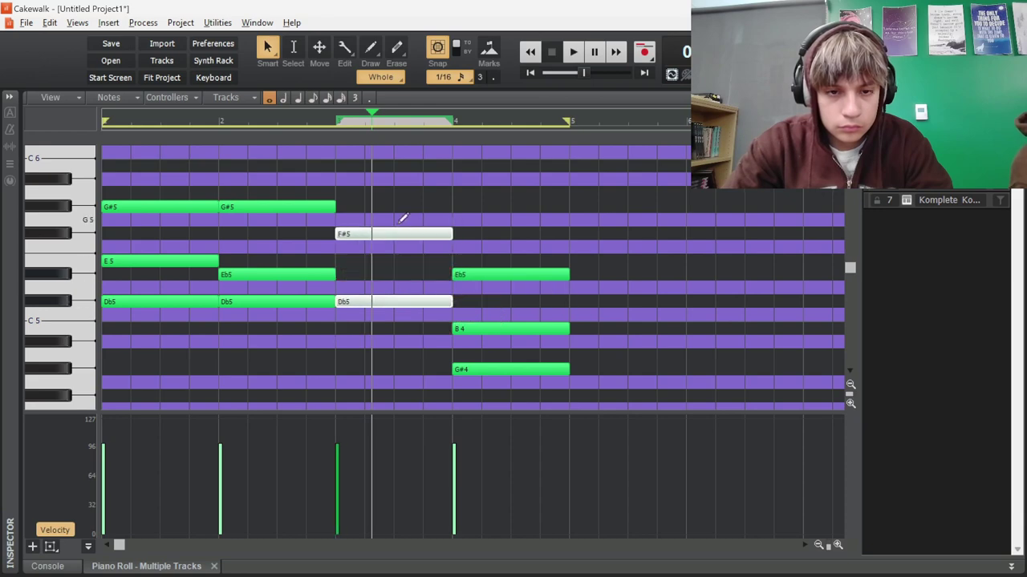
left_click_drag(398, 237, 396, 225)
left_click_drag(387, 196, 390, 312)
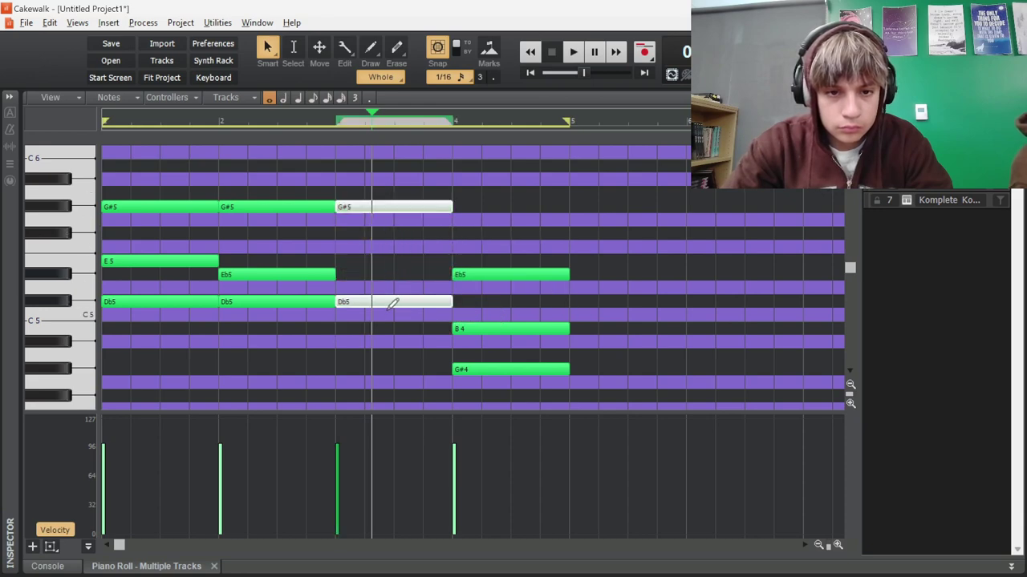
left_click(387, 306)
Add a whole-note G#4 under the bar 3 chord and play the chord back
left_click(339, 363)
left_click(340, 367)
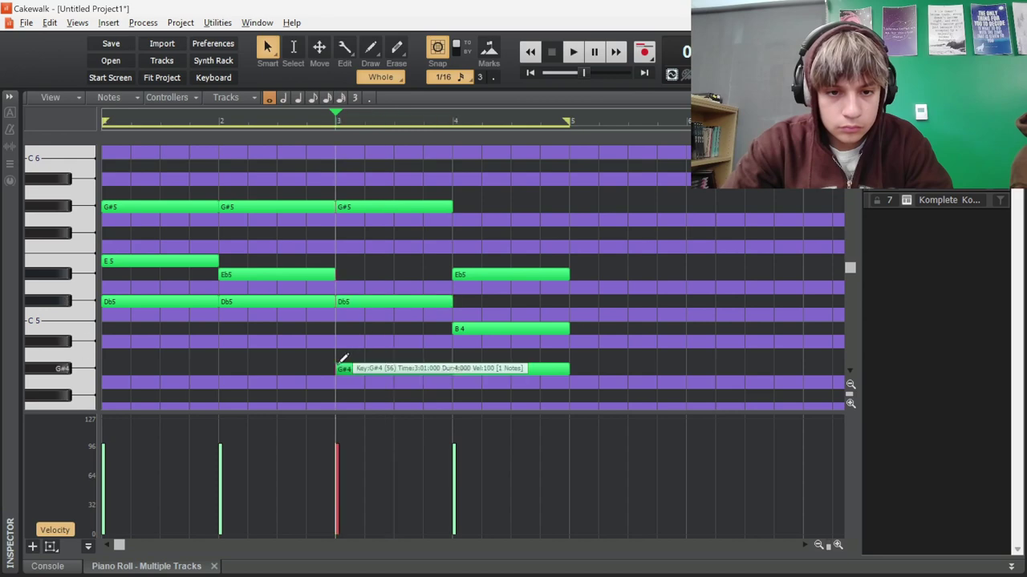
left_click_drag(353, 378, 393, 193)
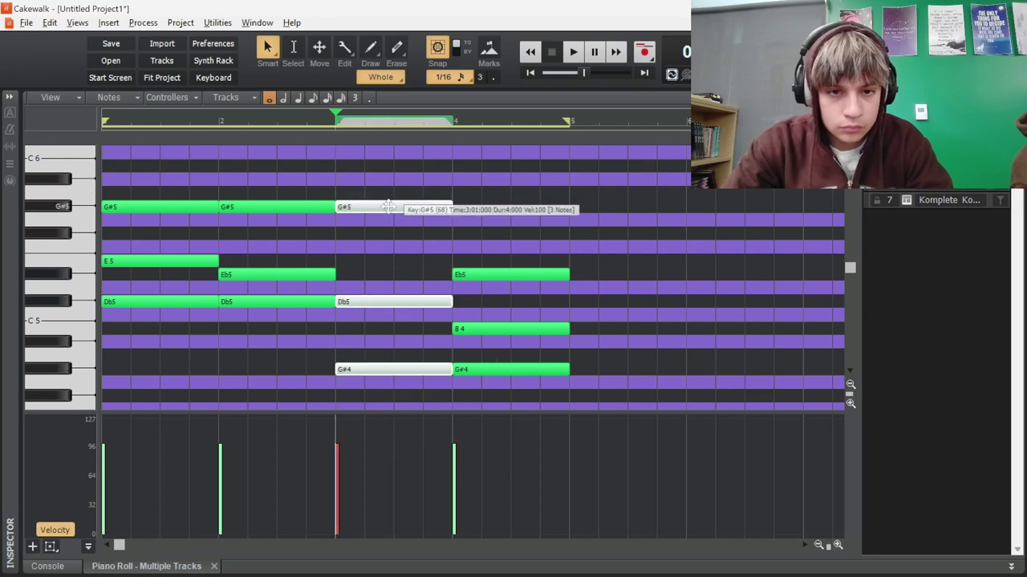
key("space")
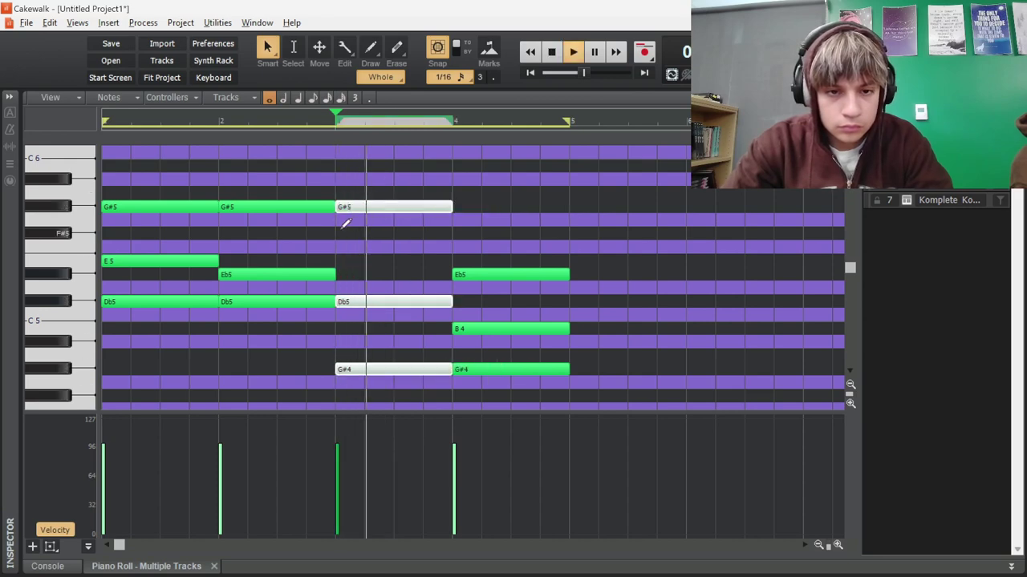
key("space")
Set the Omnisphere 1 track's input to a Komplete Kontrol source and play the chords
key("d")
left_click(115, 261)
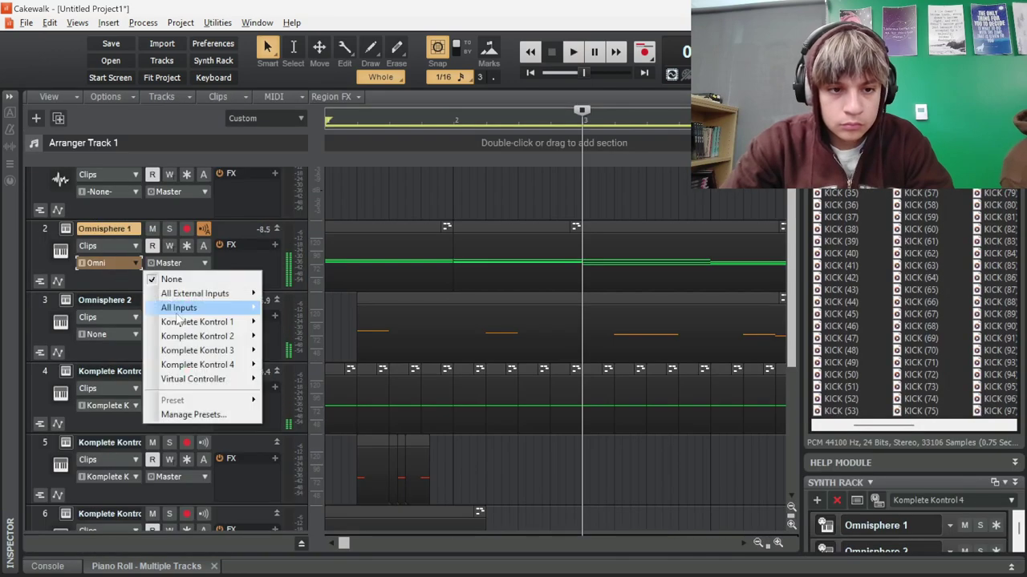
mouse_move(201, 321)
left_click(313, 423)
key("d")
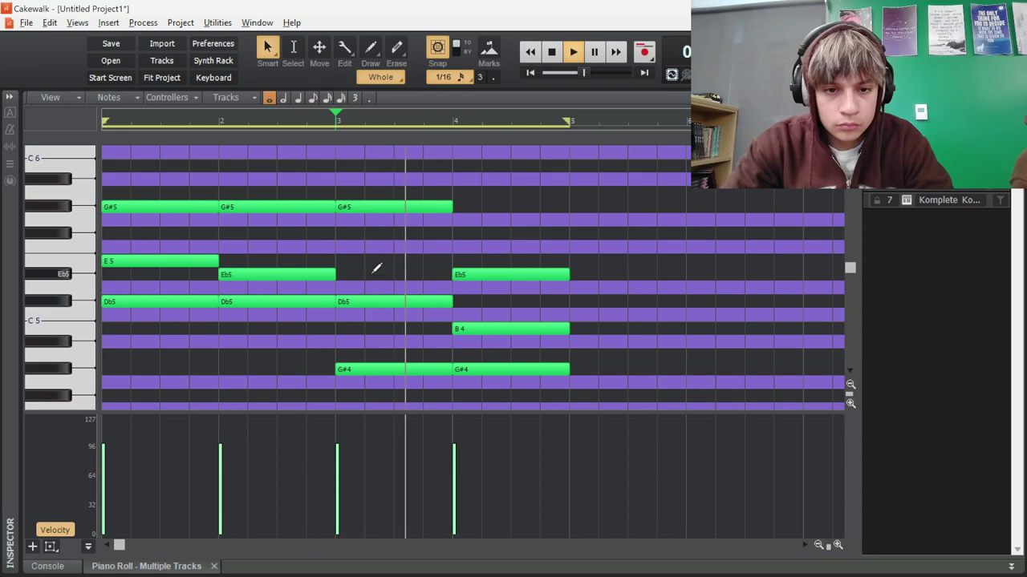
key("d")
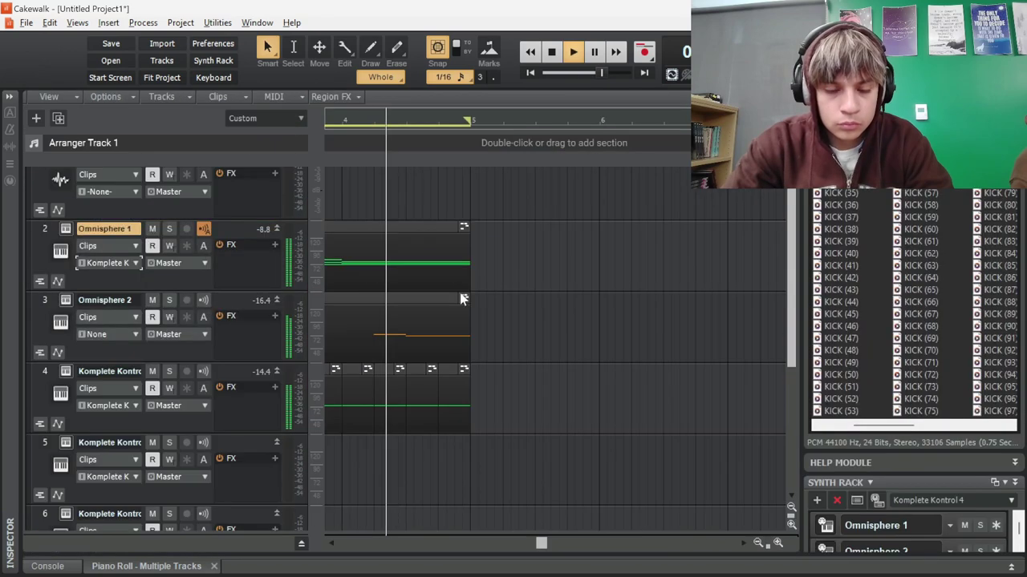
On track 5, add quarter-note A4 hits on beats 2 and 4 of bar 2
key("d")
key("d")
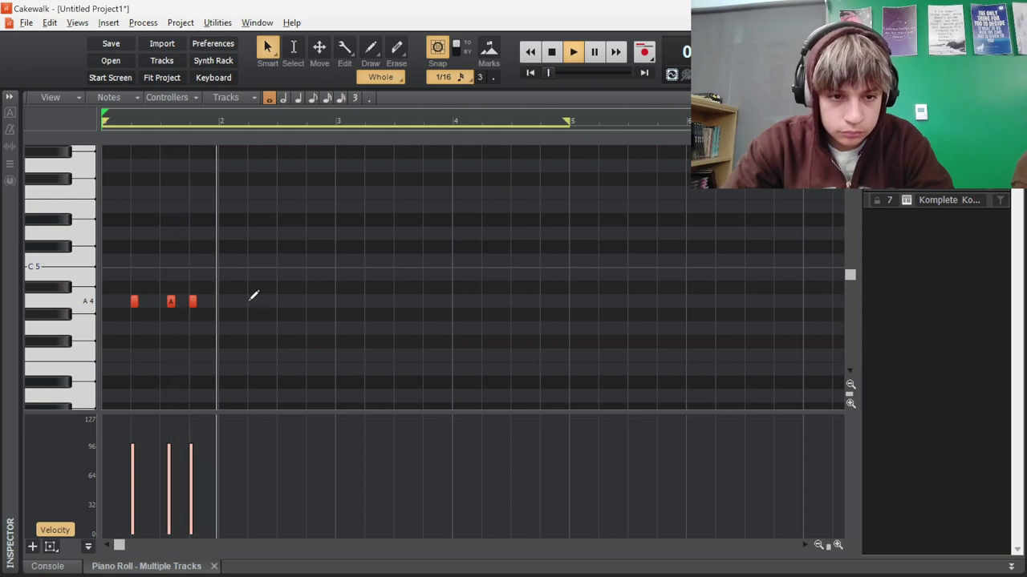
left_click_drag(251, 301, 341, 297)
key("space")
Duplicate the two-bar A4 pattern, shift the copy so its first hit falls on beat 2 of bar 3, and play it
key("ctrl+a")
key("ctrl+d")
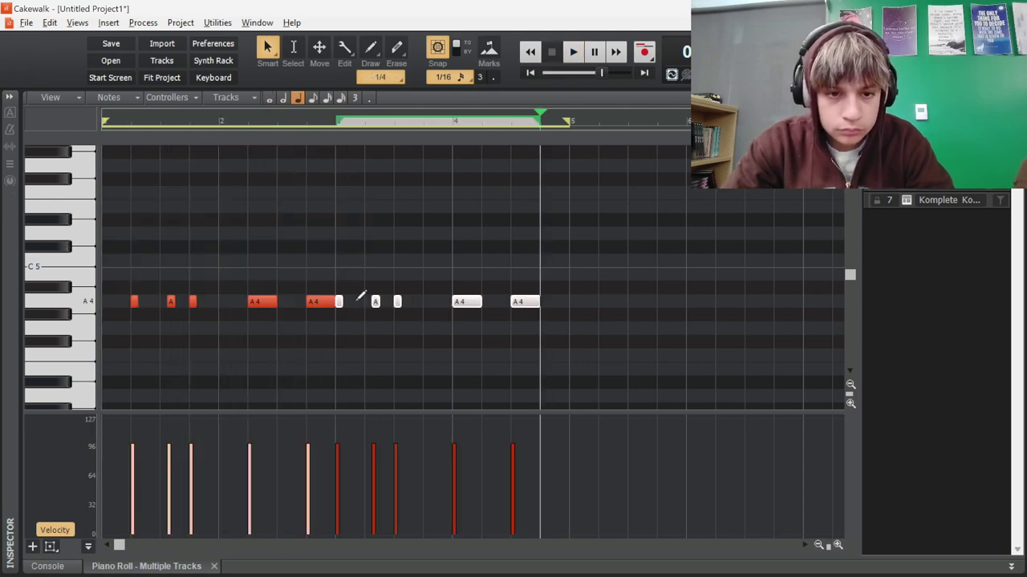
left_click_drag(339, 303, 369, 306)
left_click(365, 285)
key("w")
key("d")
key("space")
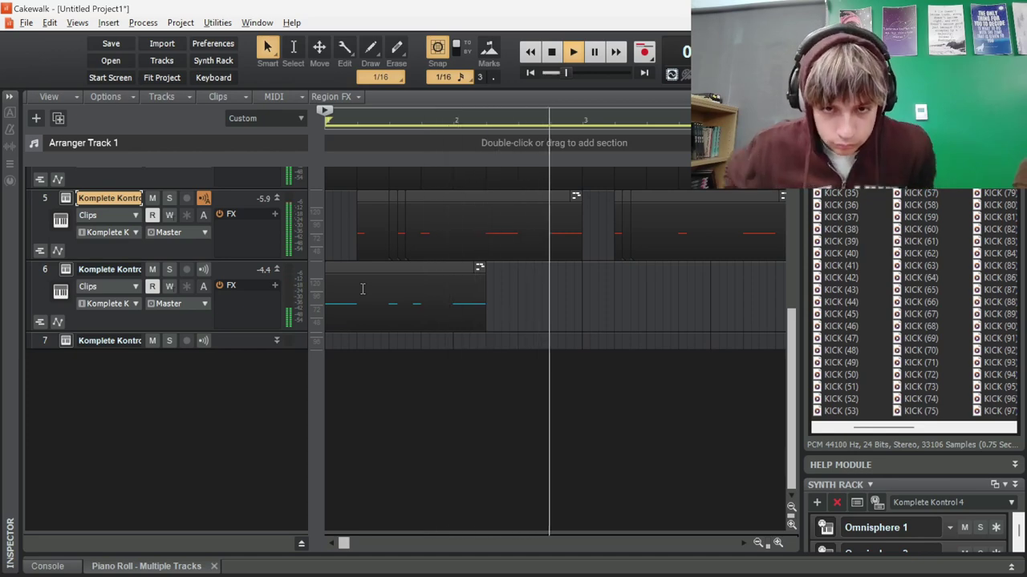
On track 6, add an eighth-note C5 on the second half of beat 3 in bar 2 and play the pattern
key("d")
key("space")
key("d")
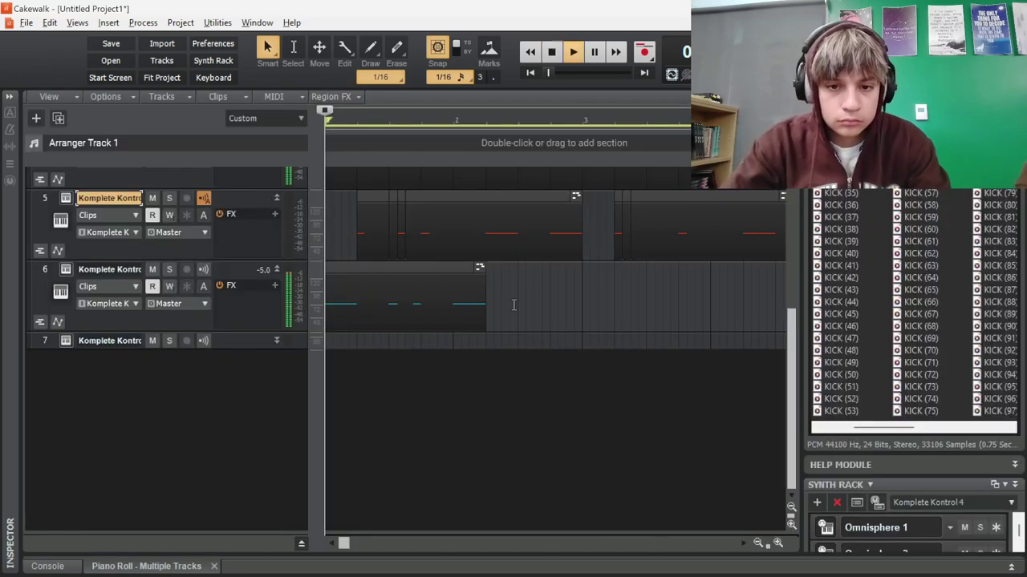
left_click(516, 305)
key("d")
mouse_move(281, 274)
left_mouse_down()
mouse_move(313, 269)
mouse_move(45, 229)
left_mouse_up()
key("space")
key("space")
key("space")
key("space")
Duplicate the two-bar C5 pattern, shift the copy to start at bar 3, and play it back
key("ctrl+d")
left_click_drag(319, 275, 347, 275)
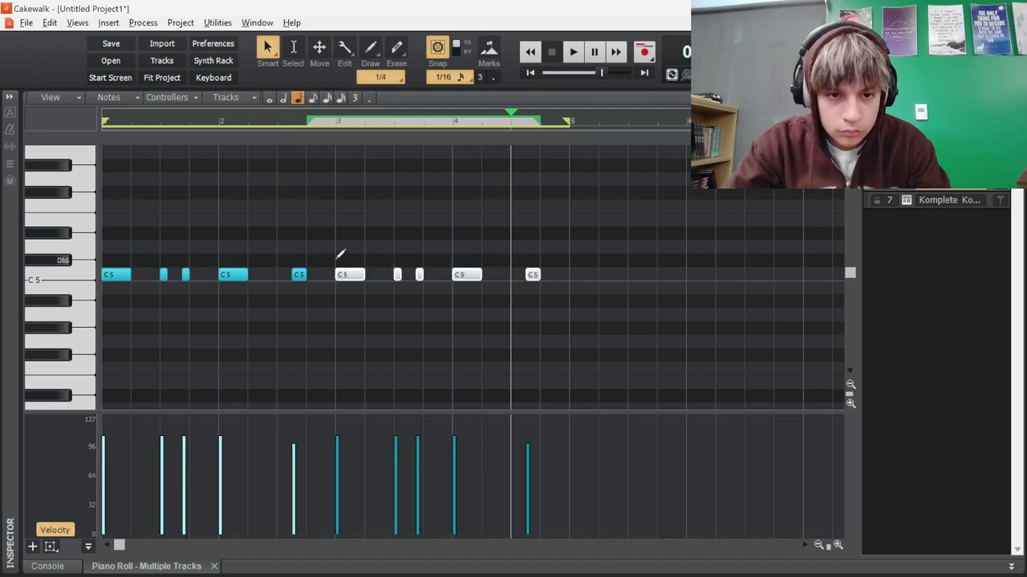
left_click(338, 252)
key("space")
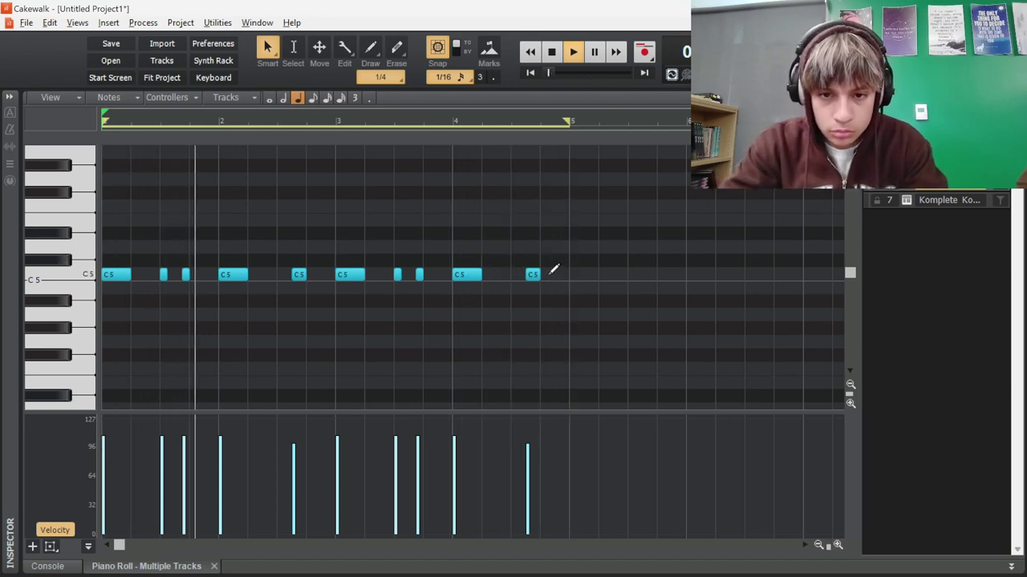
key("space")
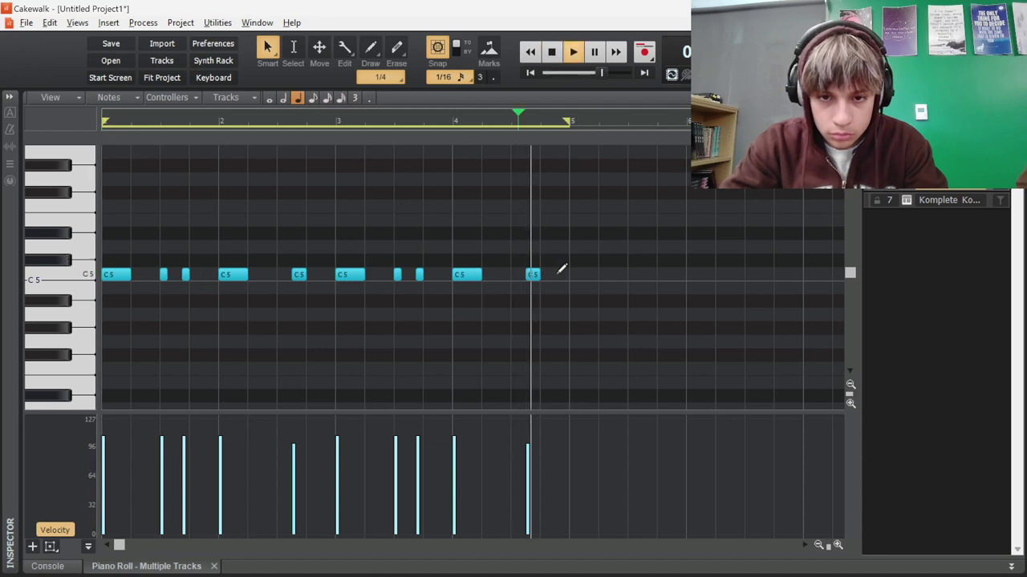
Add a dotted eighth-note C5 on the second sixteenth of beat 4 in bar 4 and replay the ending
key("space")
left_click_drag(574, 274, 550, 276)
key("space")
key("space")
key("space")
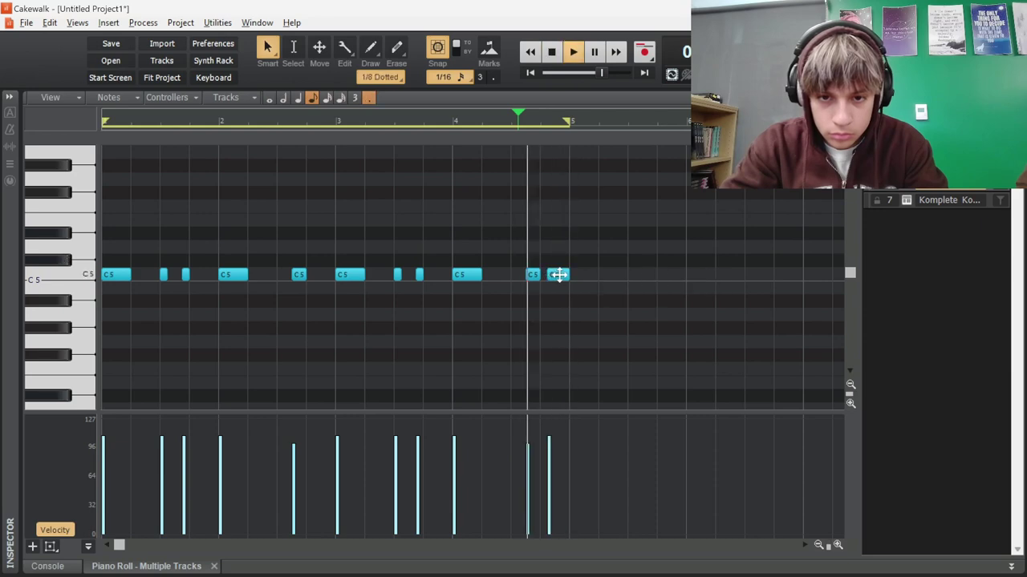
key("space")
On track 5, split the final A4 of bar 4 into two eighths, trim the second to the last sixteenth, and play it
key("d")
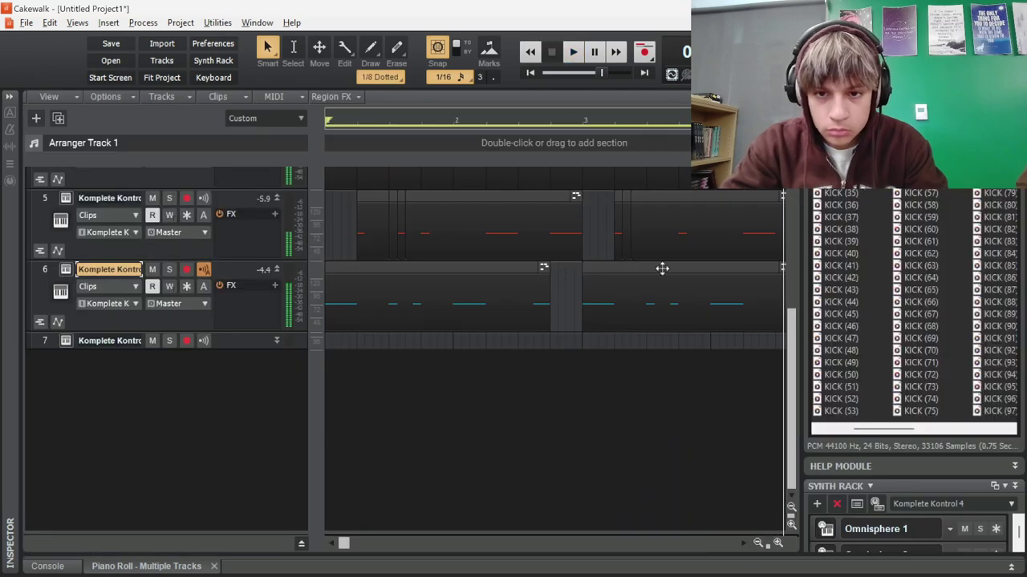
key("shift+d")
key("Down")
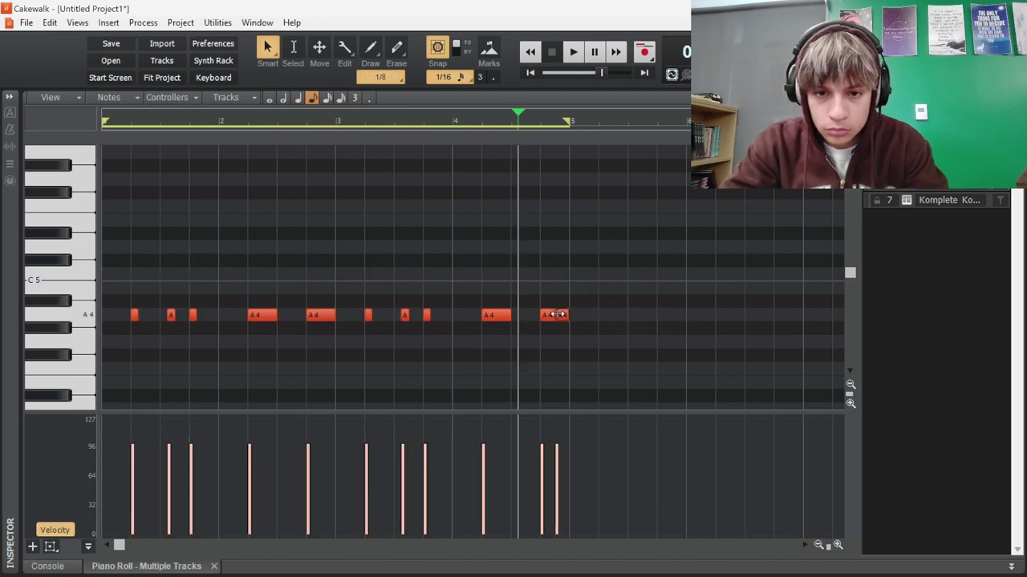
key("space")
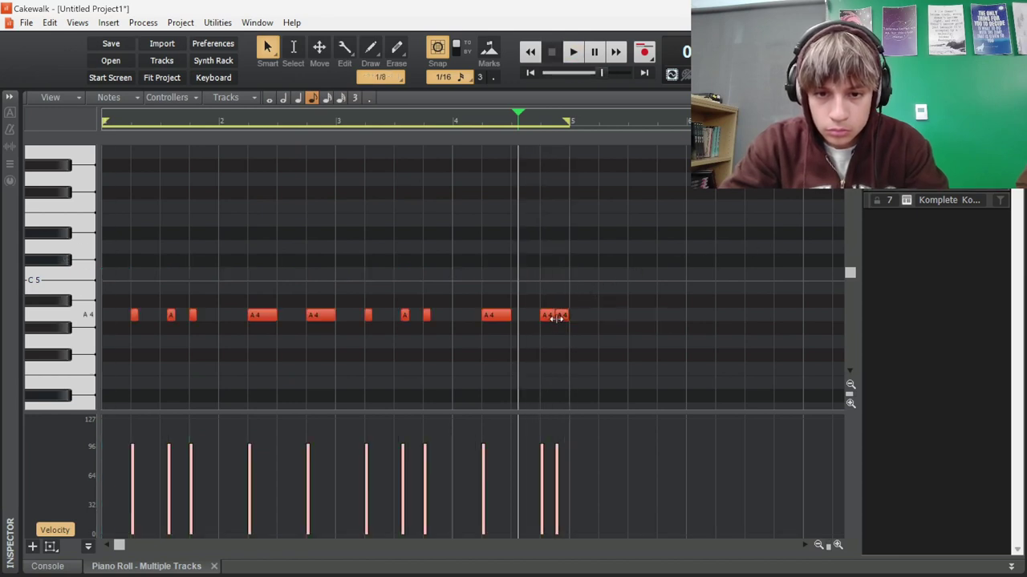
left_click_drag(557, 316, 567, 316)
key("space")
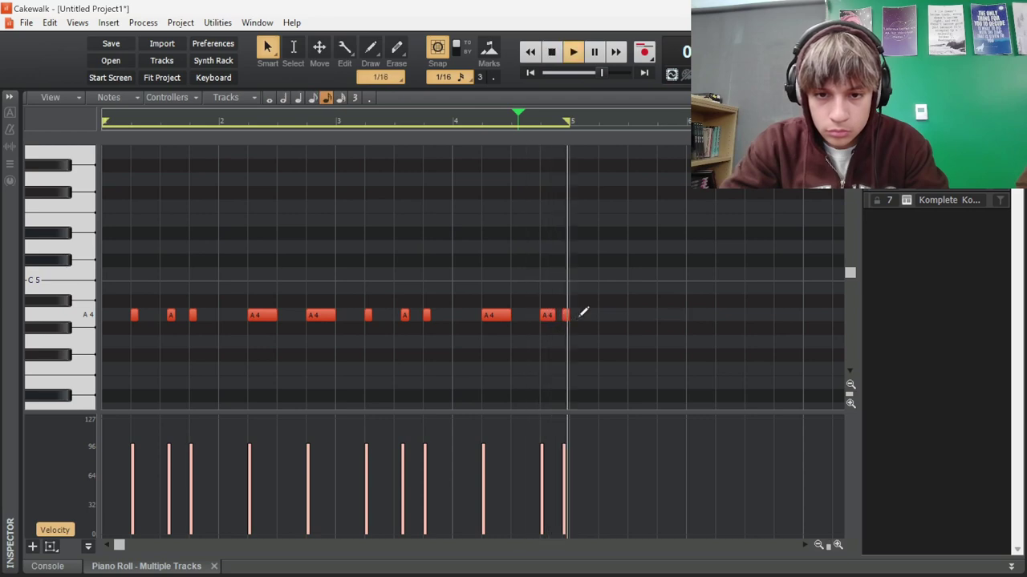
Merge the split clips on tracks 4, 5 and 6 into one continuous clip per track and play back the four bars
key("d")
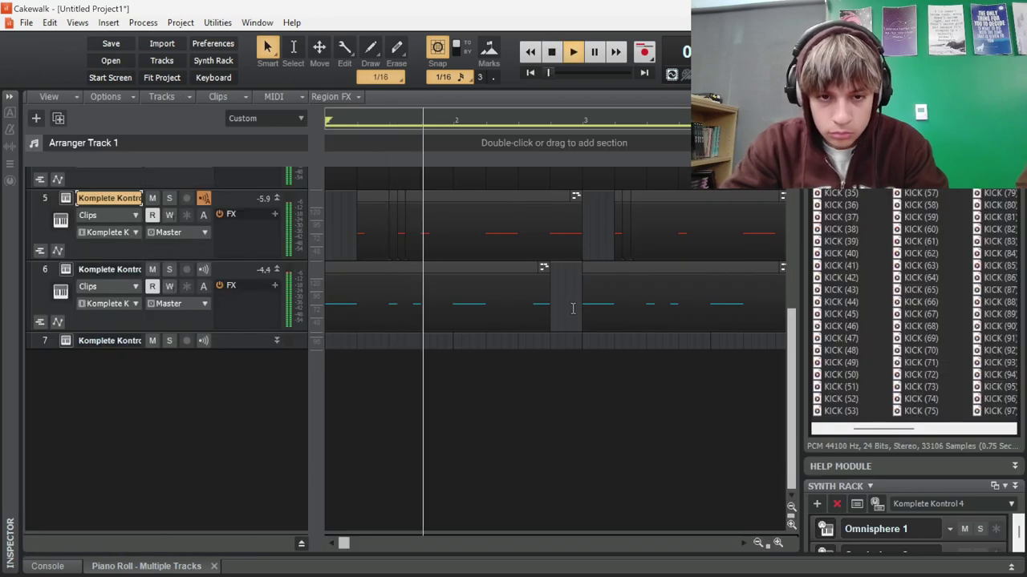
scroll(562, 304, "down", 3)
scroll(557, 303, "up", 2)
key("space")
left_click_drag(474, 449, 326, 319)
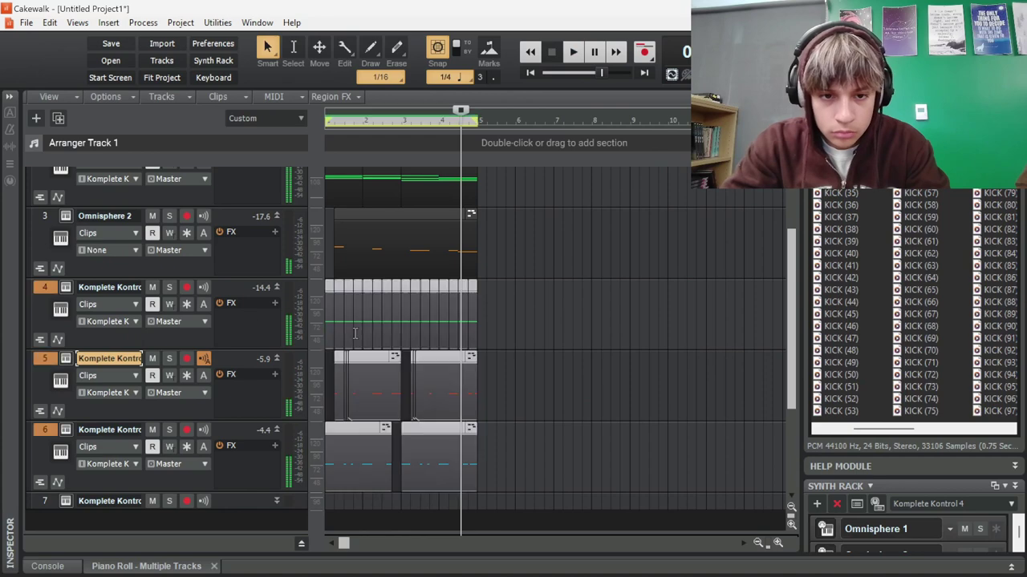
right_click(355, 333)
left_click(377, 360)
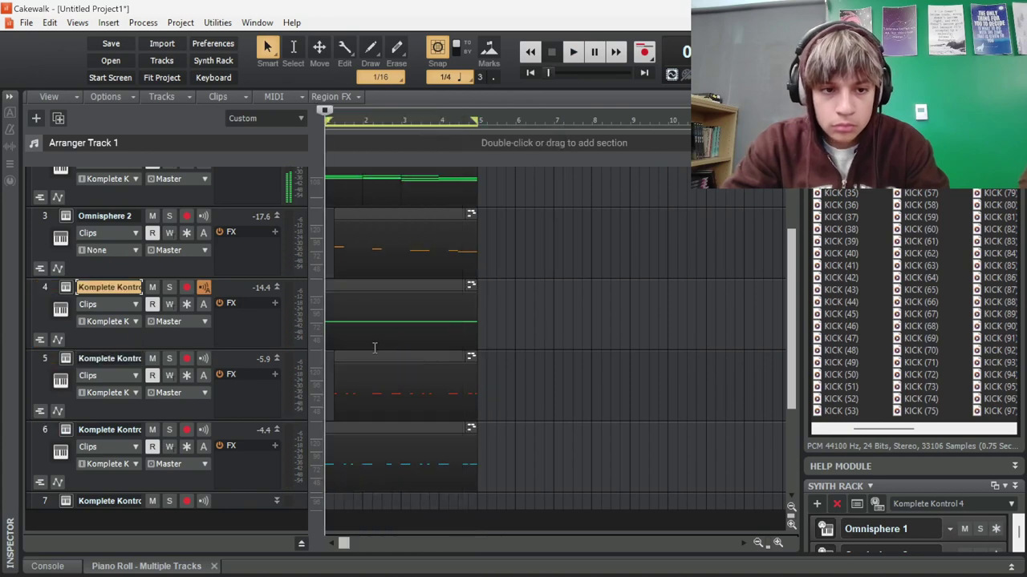
key("space")
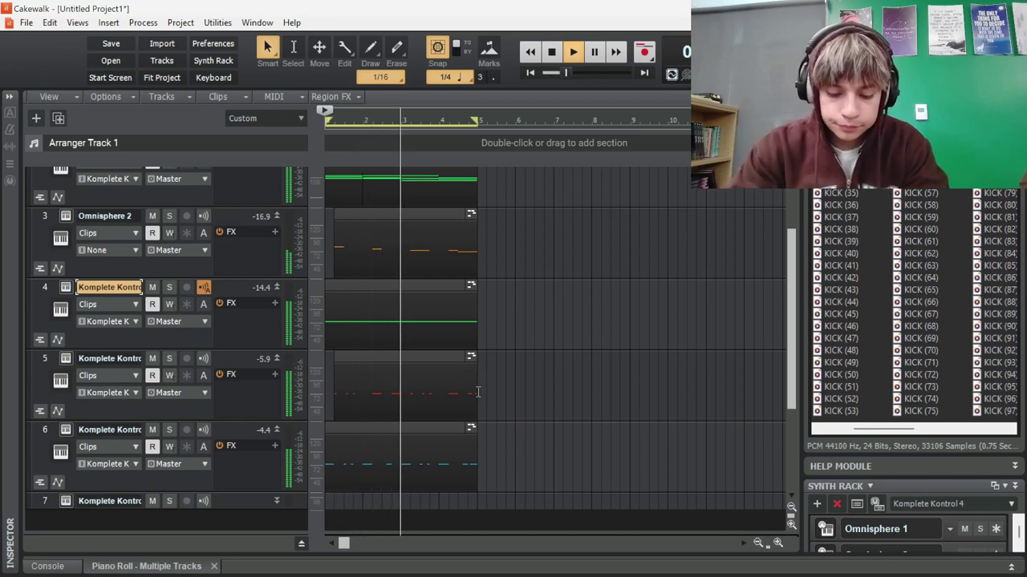
scroll(470, 248, "up", 3)
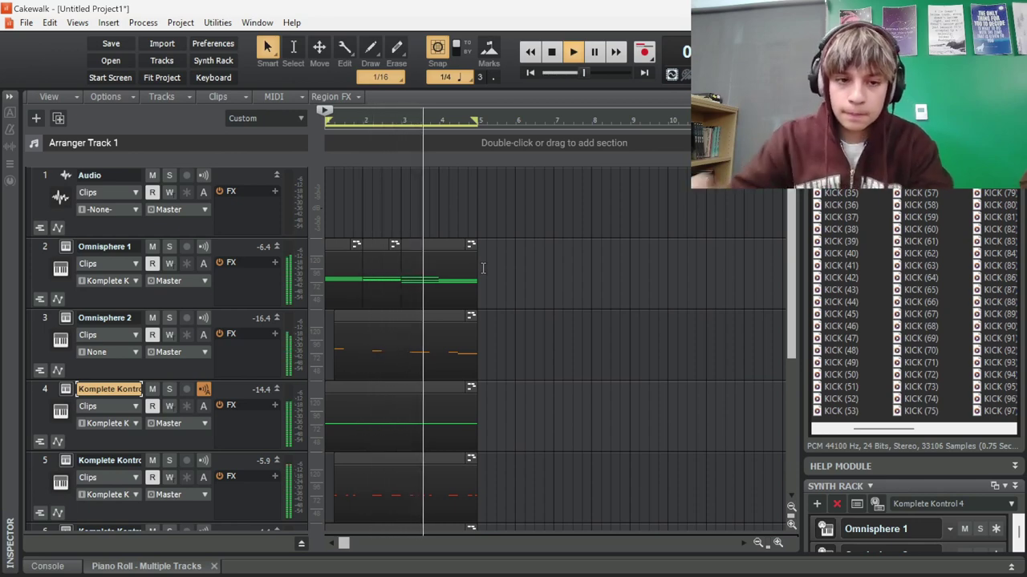
In TDR Nova on Omnisphere 1, enable the high-pass filter at about 46 Hz and lower band II around 400 Hz
key("space")
left_click(67, 247)
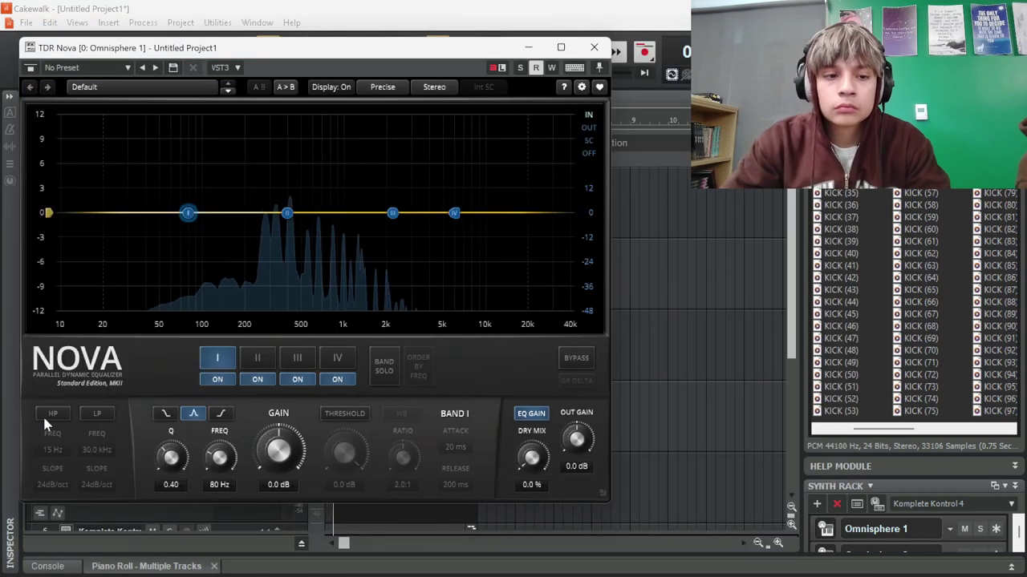
left_click(45, 416)
left_click_drag(85, 213, 176, 224)
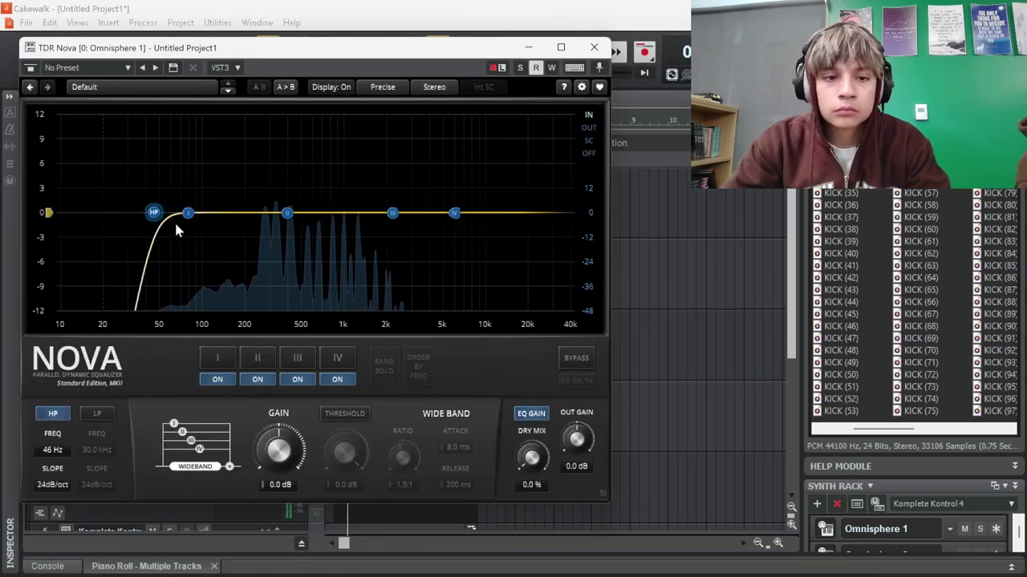
left_click_drag(287, 214, 289, 238)
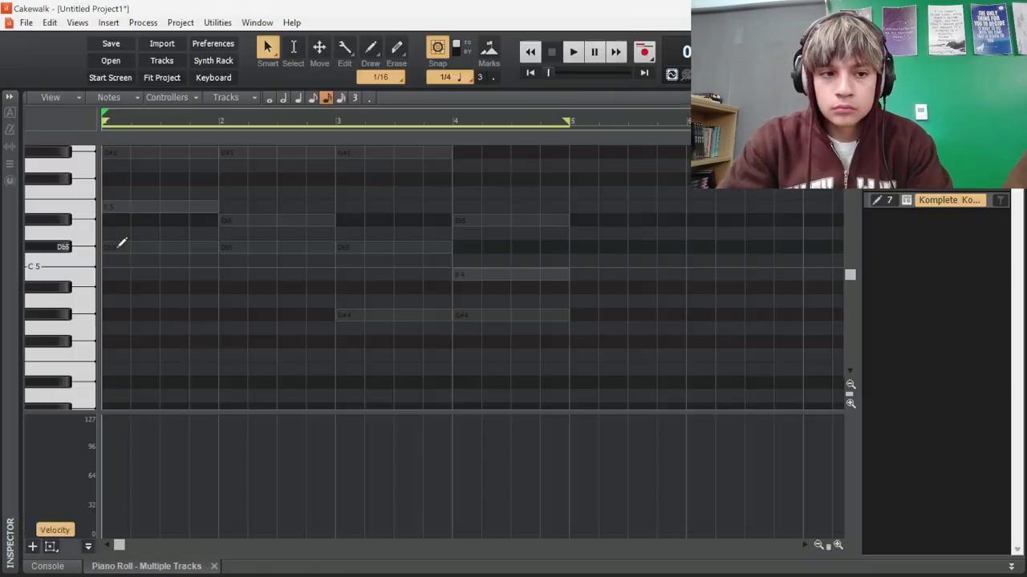
On track 7, draw a Db5 across bars 1-2, a G#4 across bar 3 and a B4 across bar 4, and play them
mouse_move(112, 244)
left_mouse_down()
mouse_move(337, 240)
mouse_move(336, 252)
left_mouse_up()
left_click_drag(343, 311, 454, 308)
left_click_drag(462, 271, 544, 271)
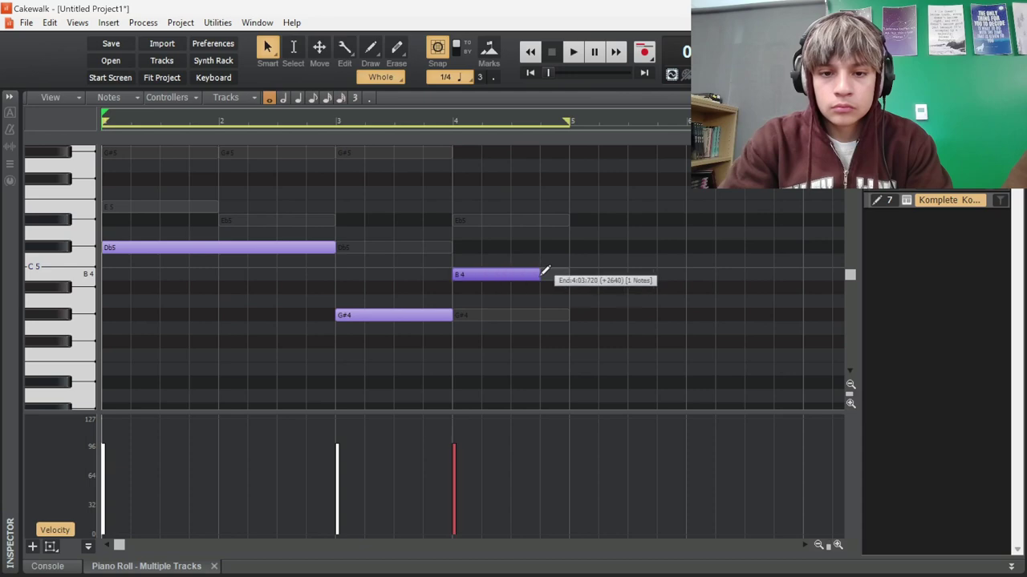
key("space")
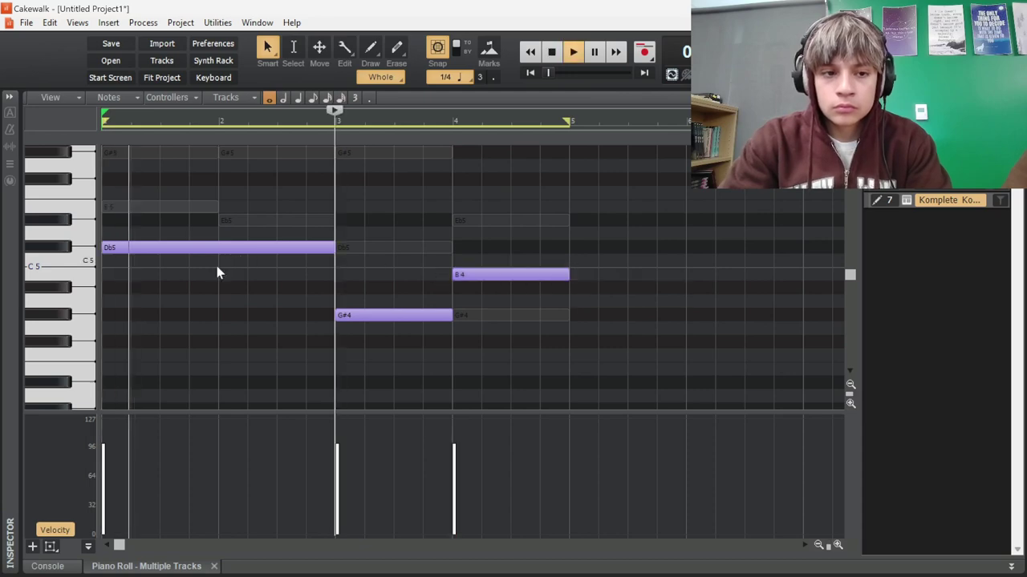
Set the velocity of all three bass notes on track 7 to 78
key("d")
key("space")
key("d")
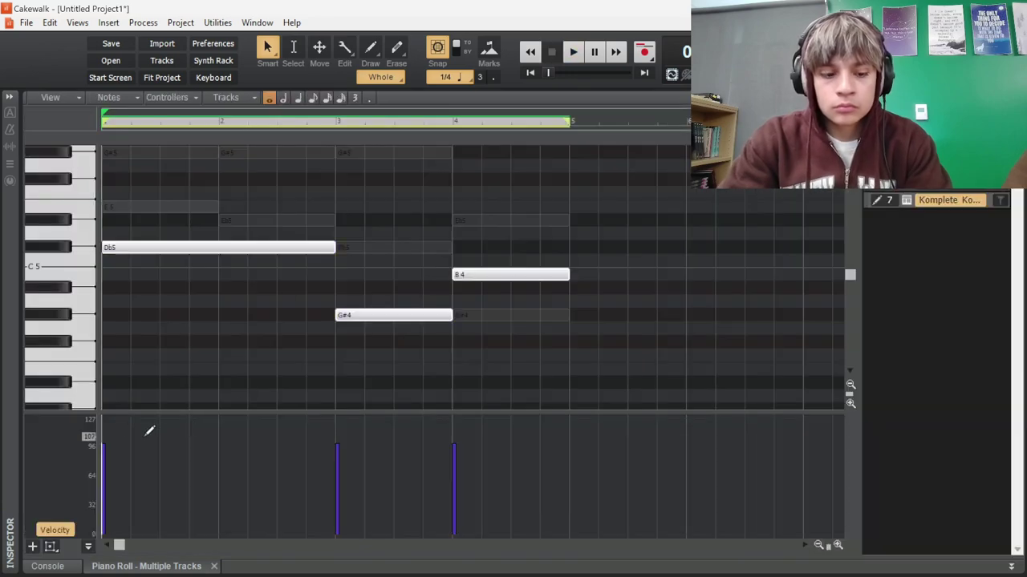
left_click_drag(104, 440, 102, 463)
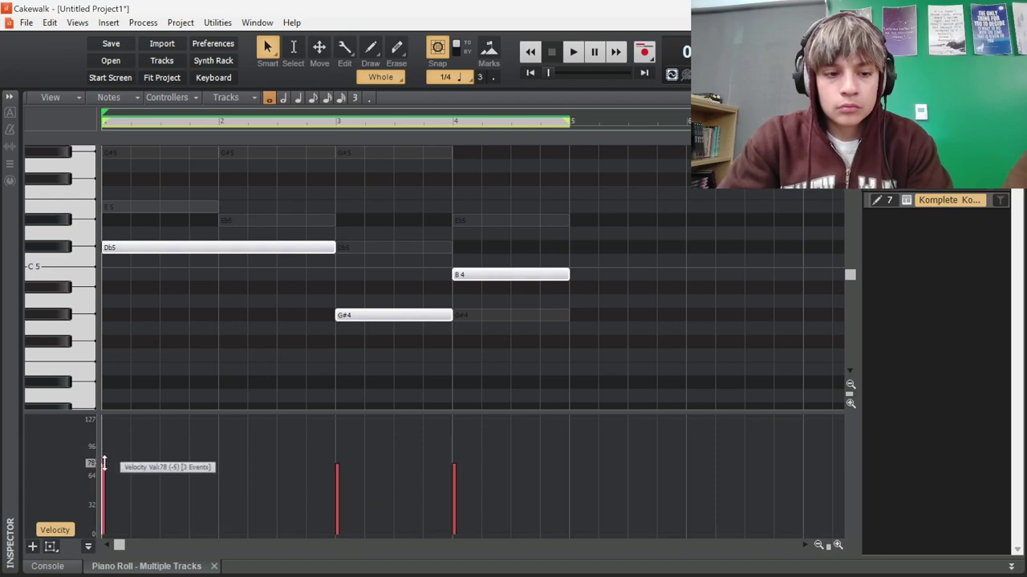
key("d")
key("d")
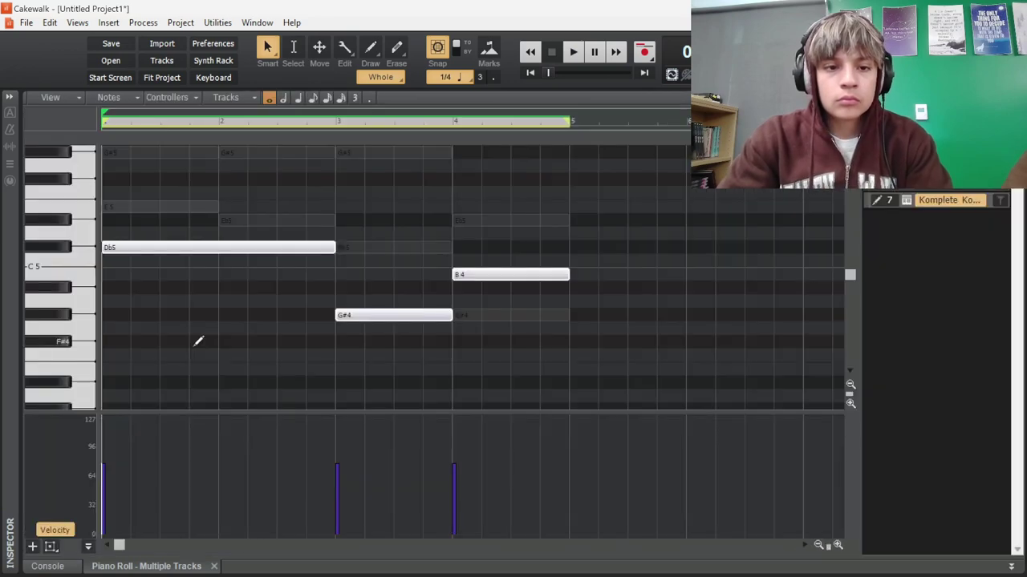
left_click(196, 340)
Shorten the opening Db5 on track 7 to 1680 ticks and add a dotted-quarter Db5 at the end of bar 2
key("d")
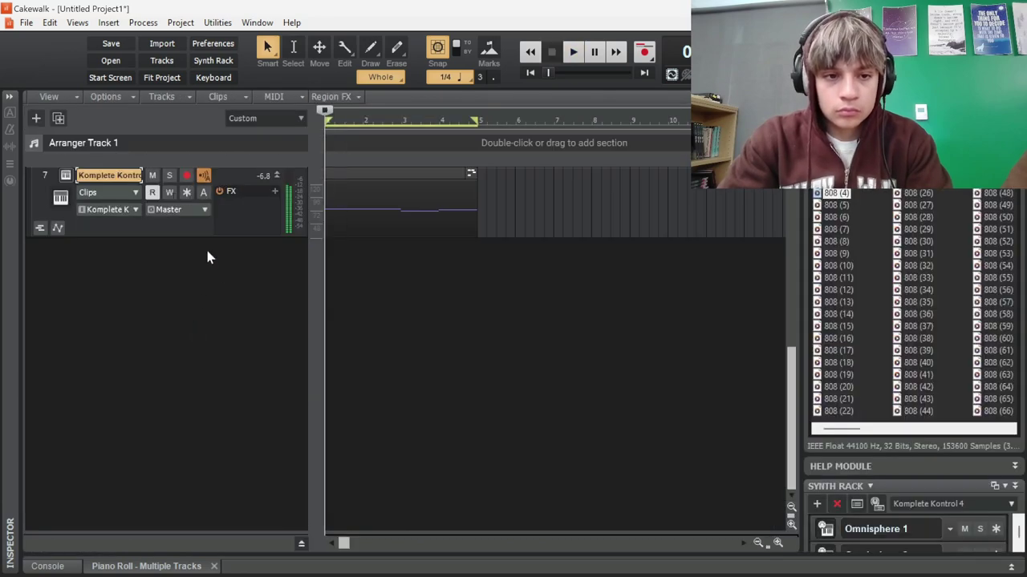
key("d")
left_click(207, 245)
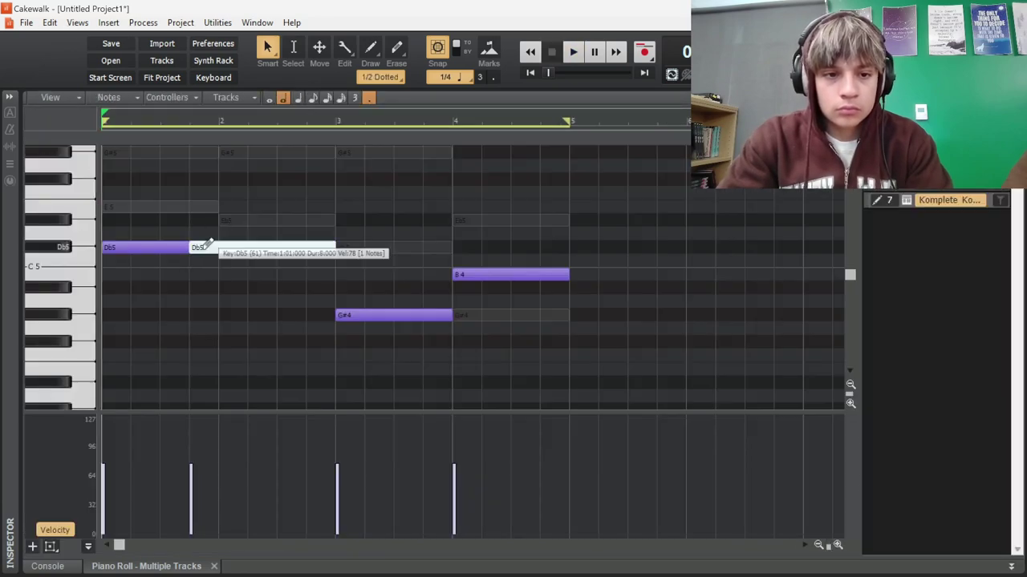
key("Delete")
key("space")
key("space")
left_click_drag(196, 247, 160, 248)
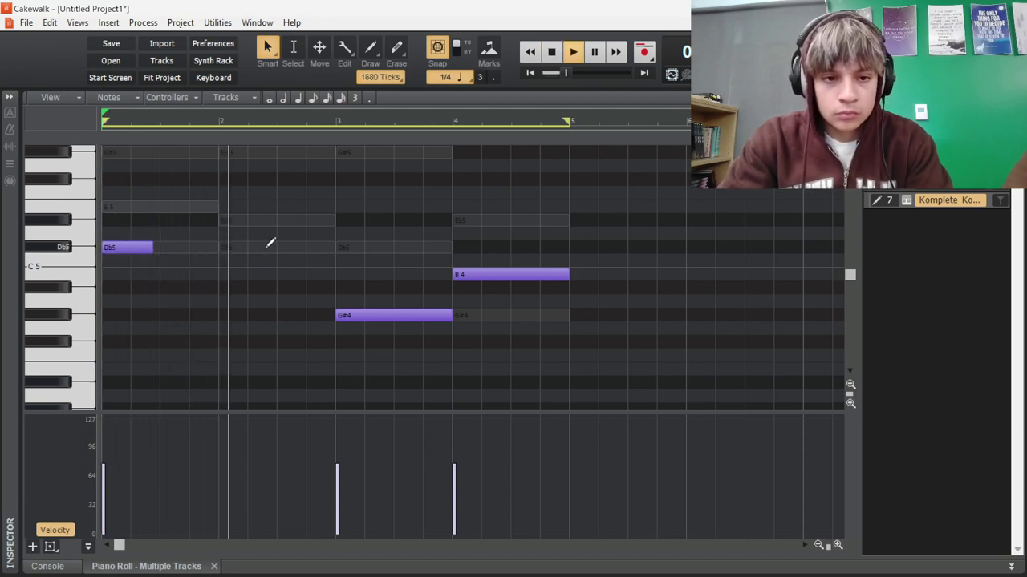
left_click_drag(285, 246, 333, 247)
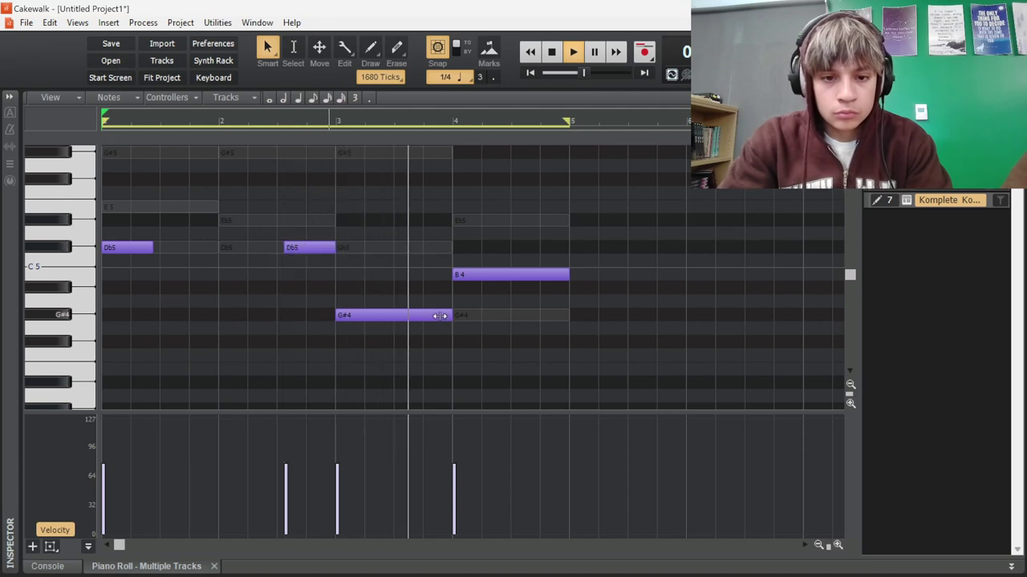
Trim the G#4 to three beats and split the B4 into a two-beat B4 plus a dotted-quarter Eb5 ending bar 4
left_click_drag(439, 315, 413, 315)
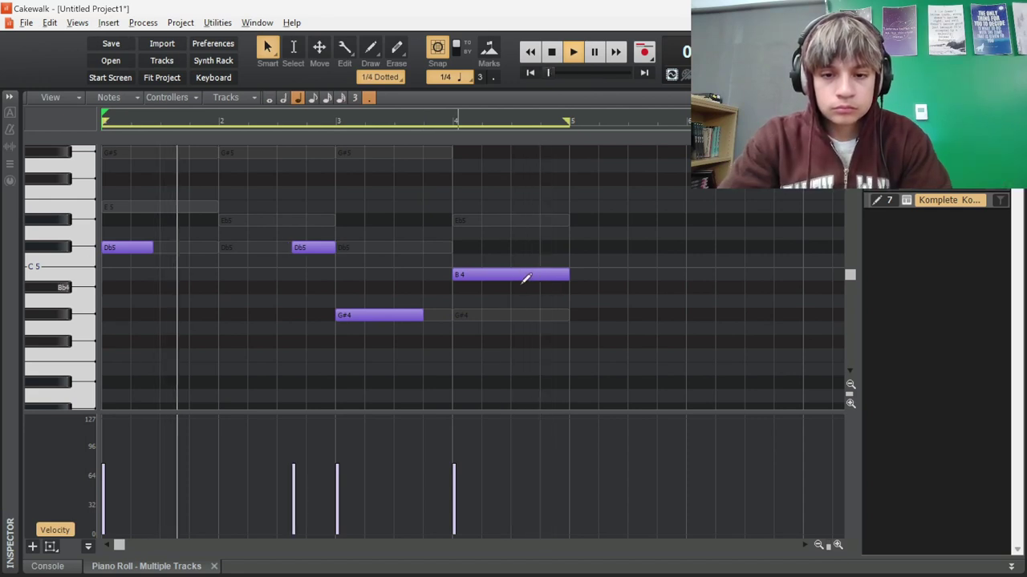
left_click(527, 275)
left_click_drag(527, 278, 547, 227)
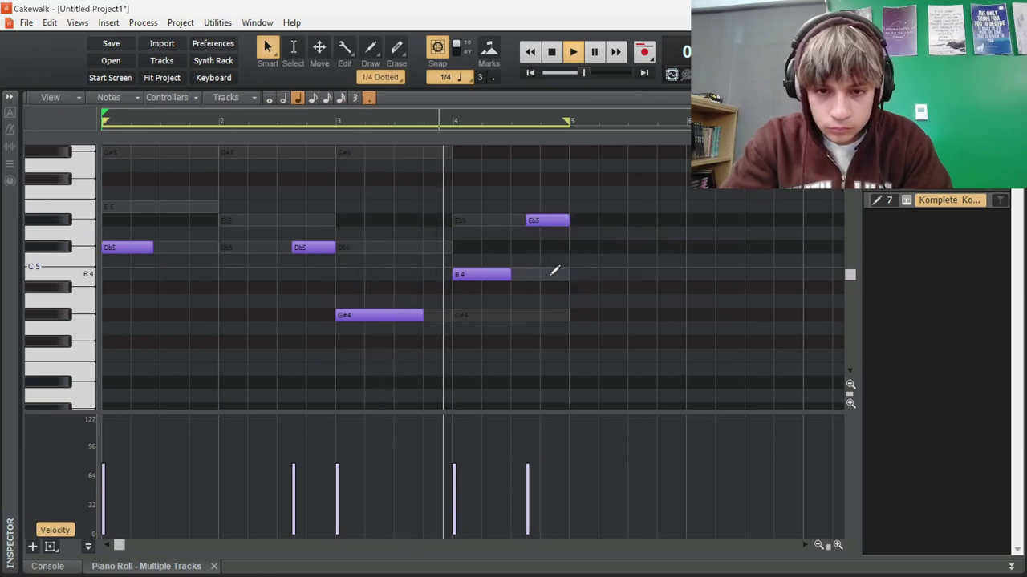
left_click(506, 279)
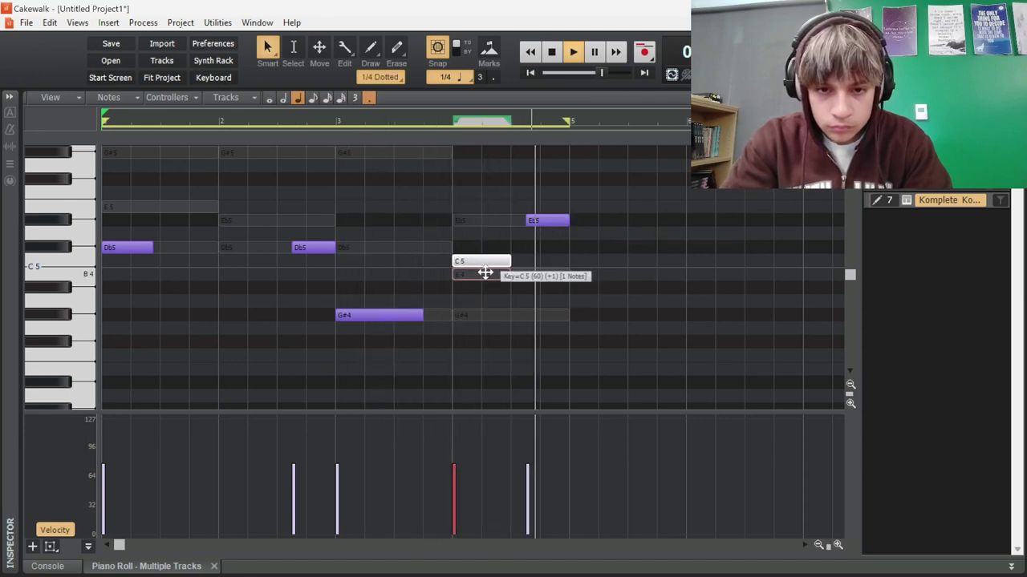
left_click(458, 250)
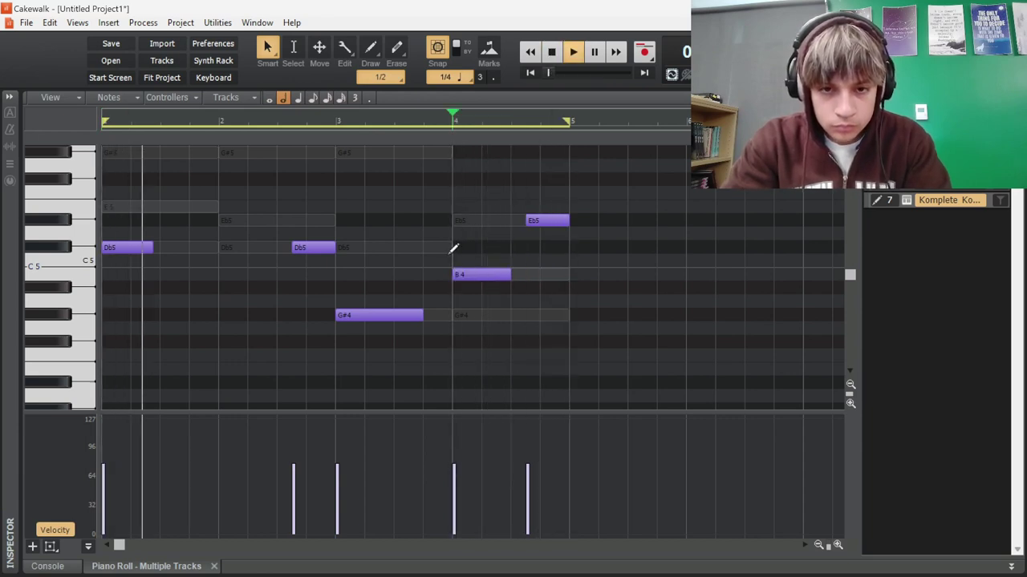
Insert the Spectre audio effect on track 7 and load its Full bass preset
key("d")
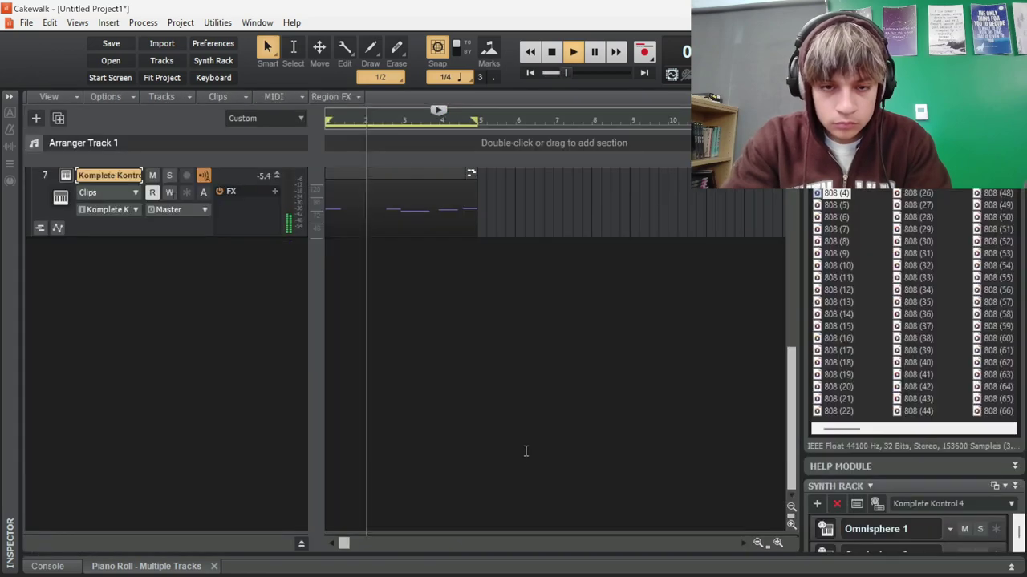
right_click(276, 193)
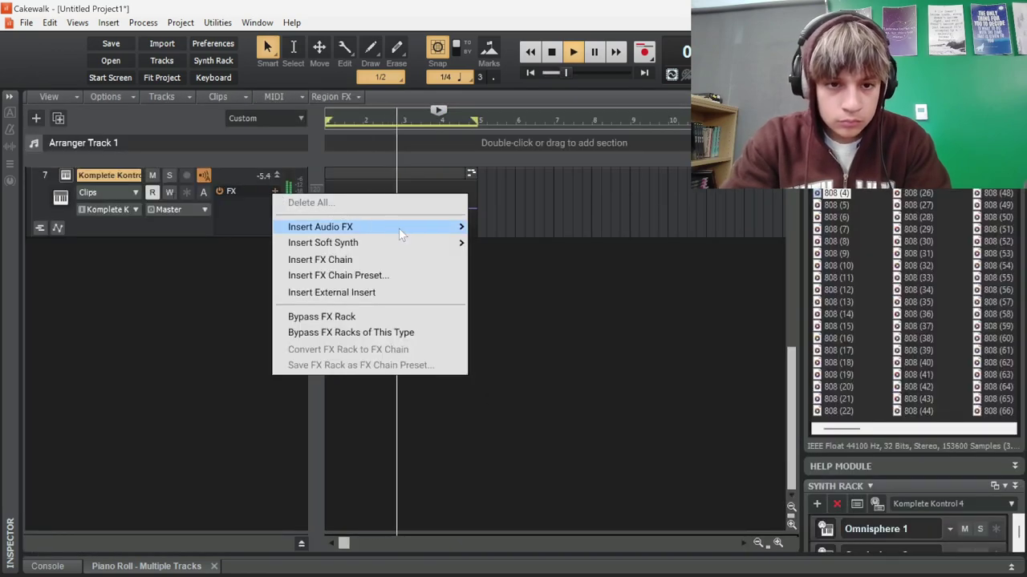
mouse_move(401, 228)
left_click(509, 251)
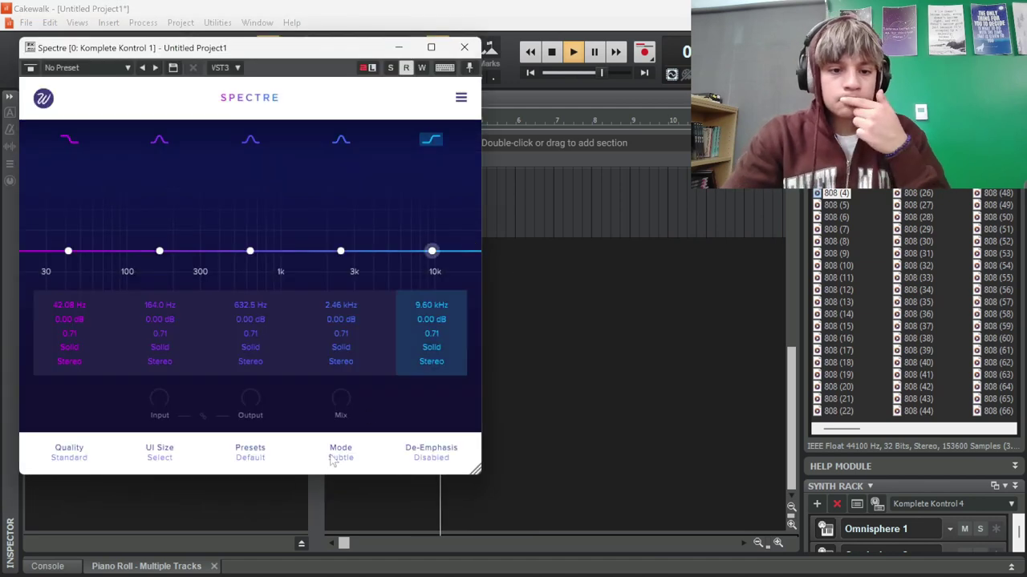
left_click(250, 454)
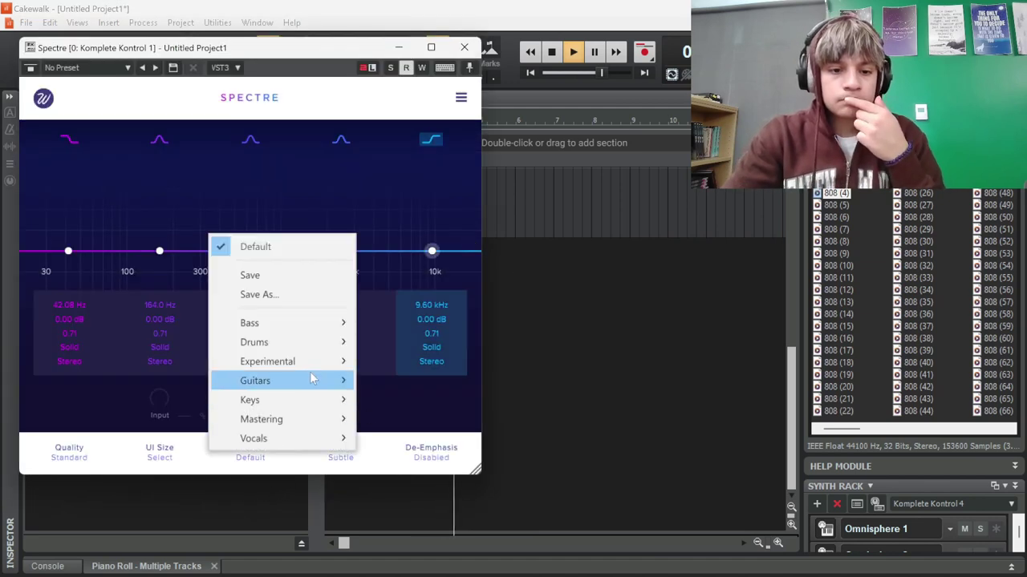
mouse_move(320, 322)
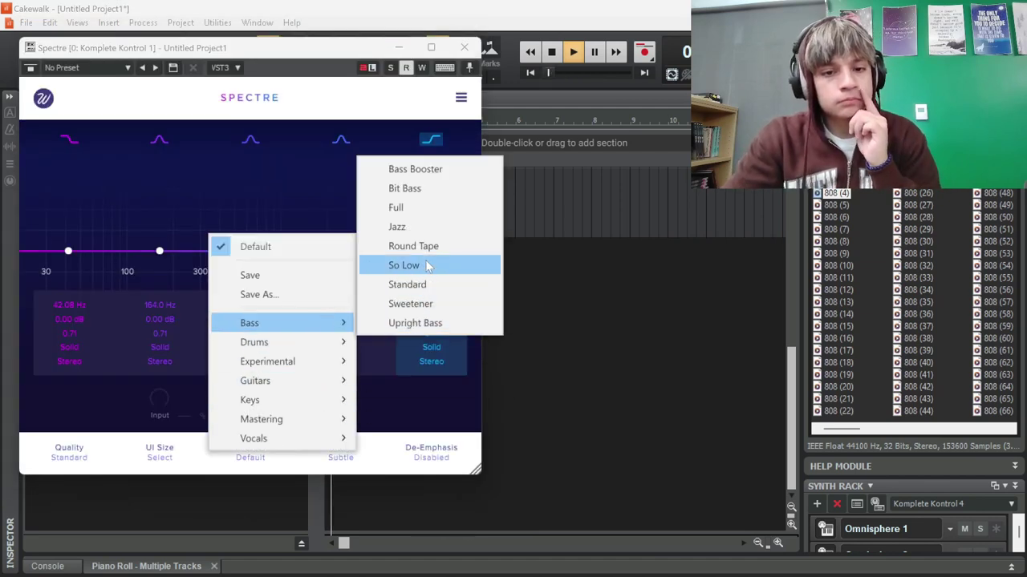
left_click(427, 209)
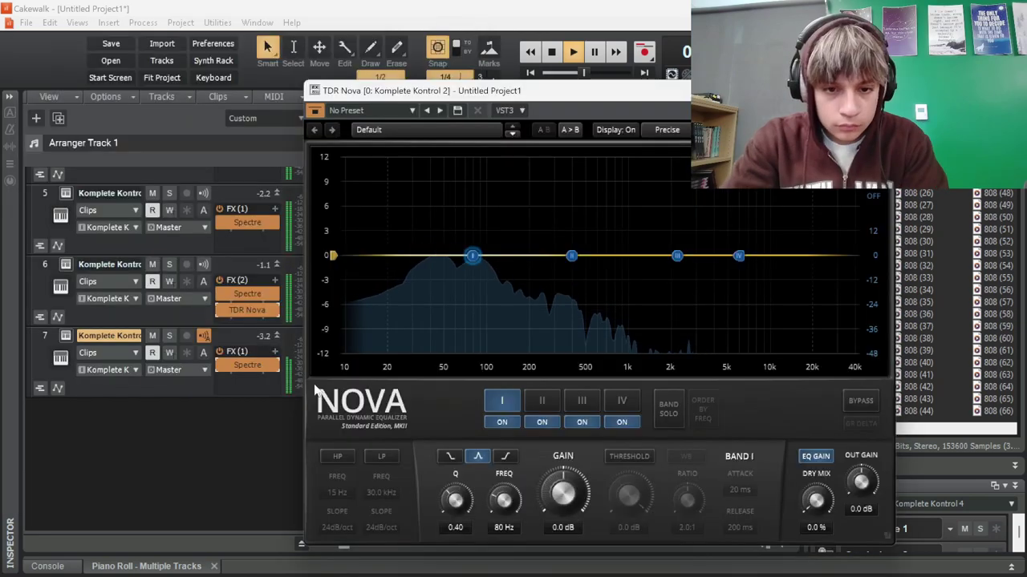
In track 6's TDR Nova, solo band I, set Q 6.00, 94 Hz and 3.7 dB gain, and copy the EQ to track 7
left_click(487, 279)
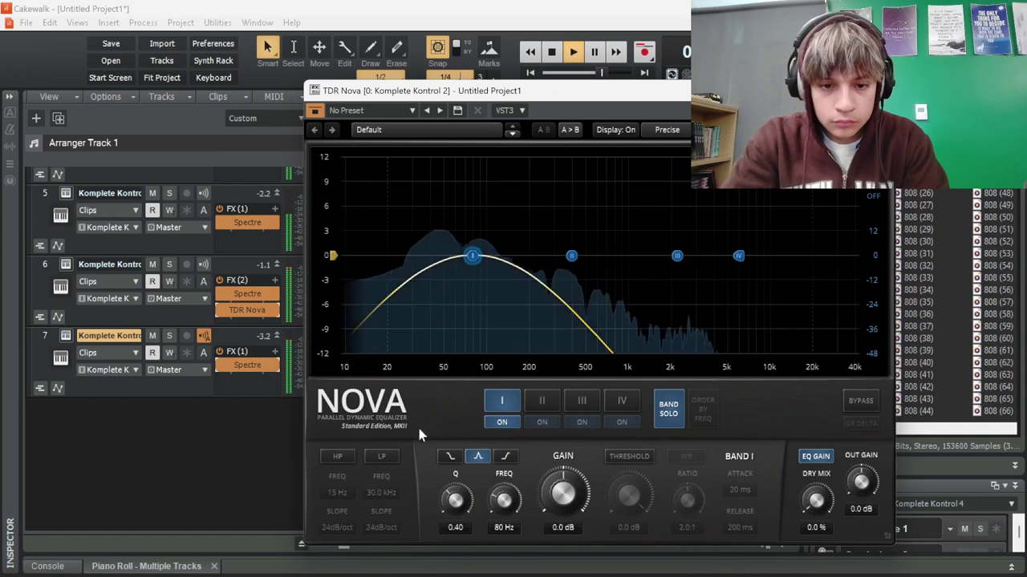
left_click_drag(455, 500, 472, 463)
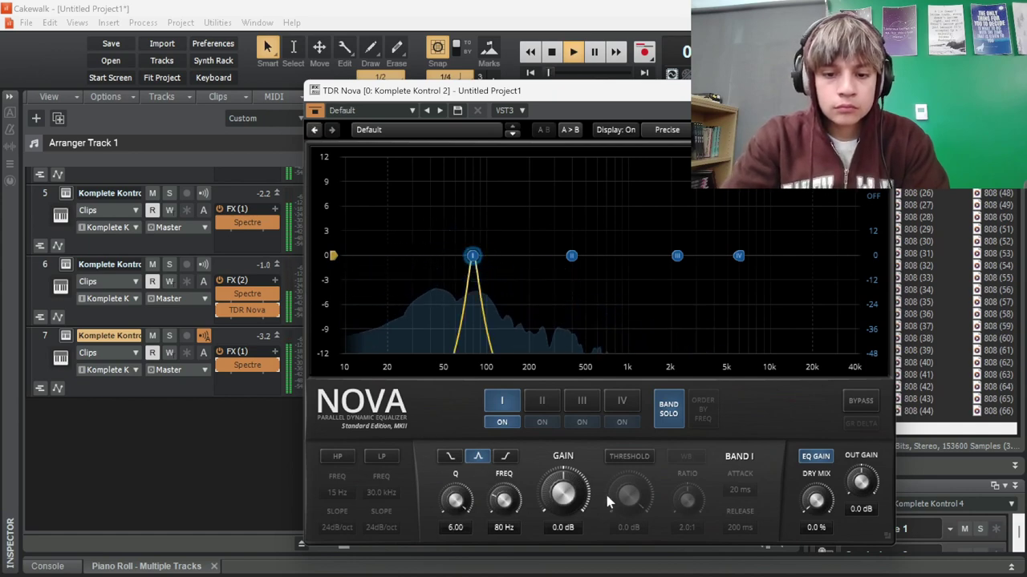
left_click_drag(571, 494, 562, 455)
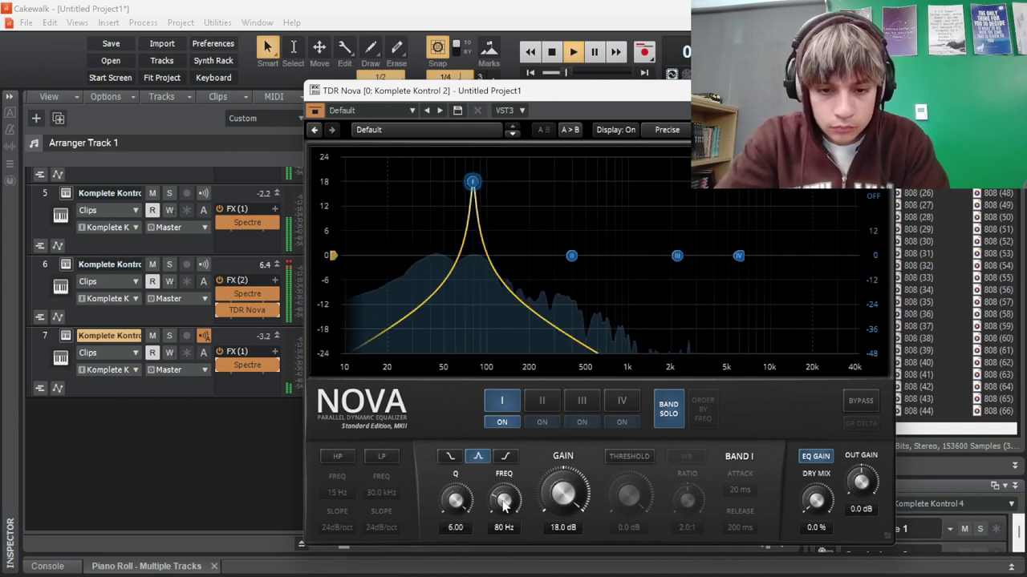
left_click_drag(503, 501, 563, 527)
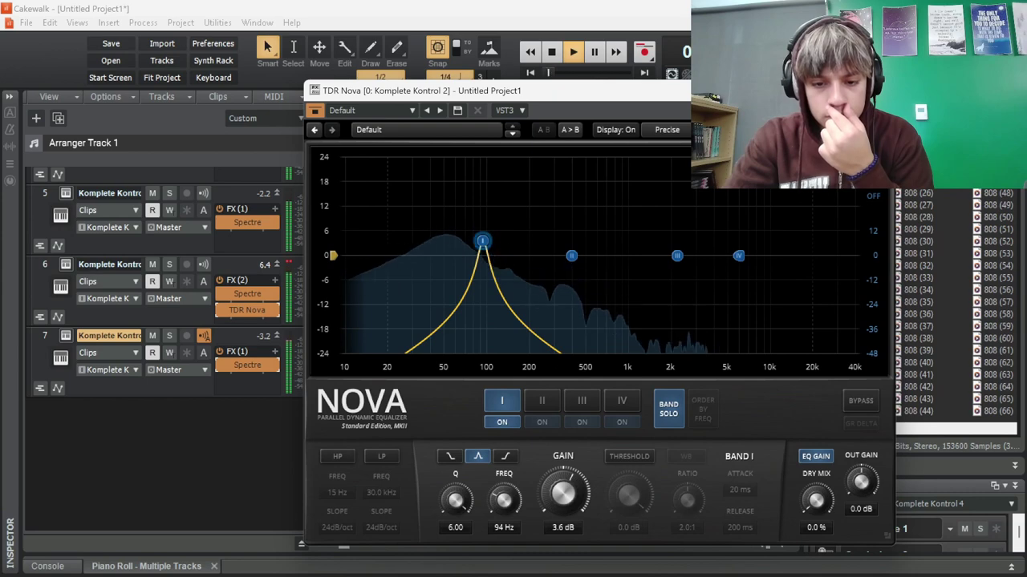
left_click_drag(569, 537, 569, 534)
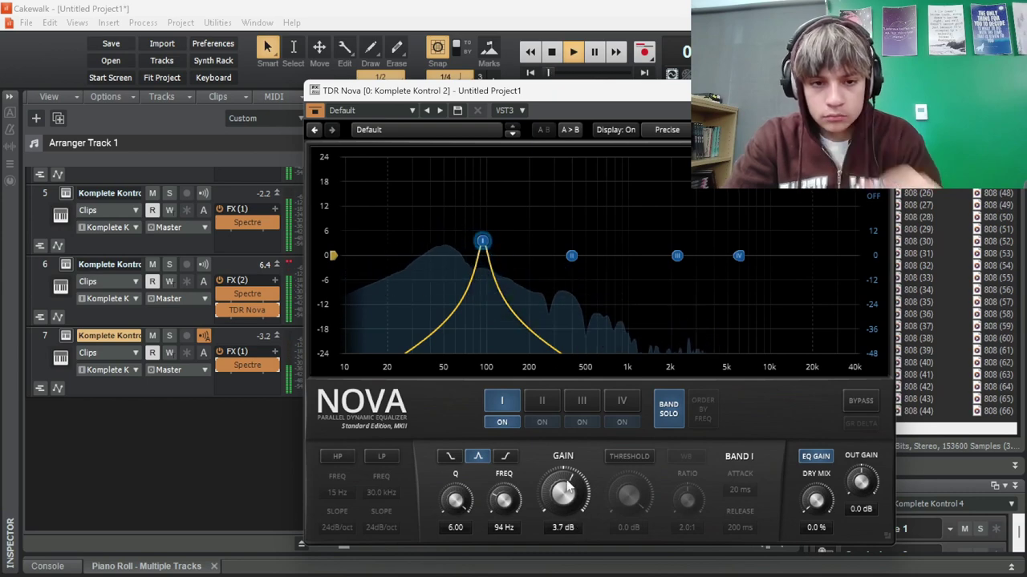
key("space")
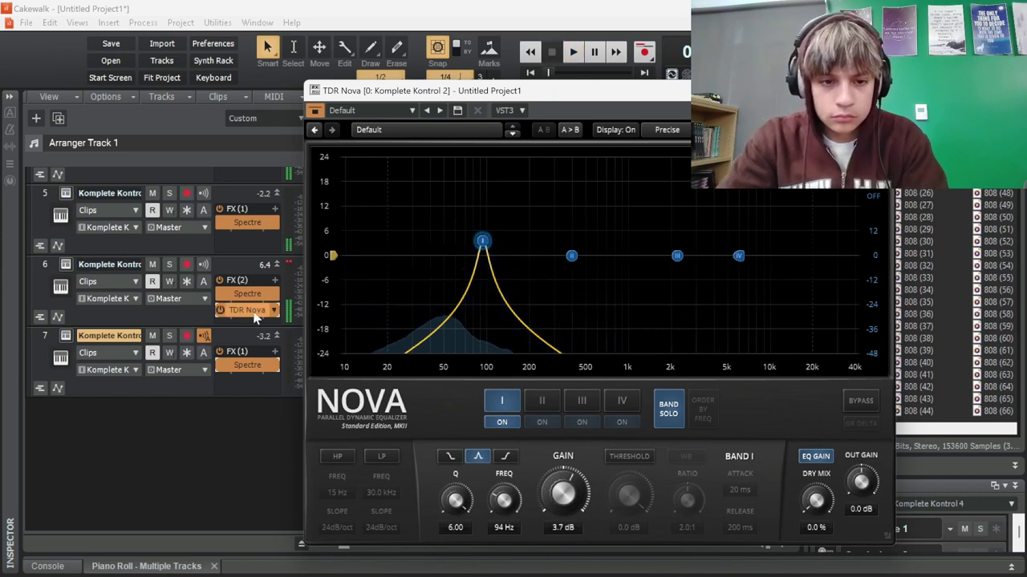
left_click_drag(255, 318, 257, 385)
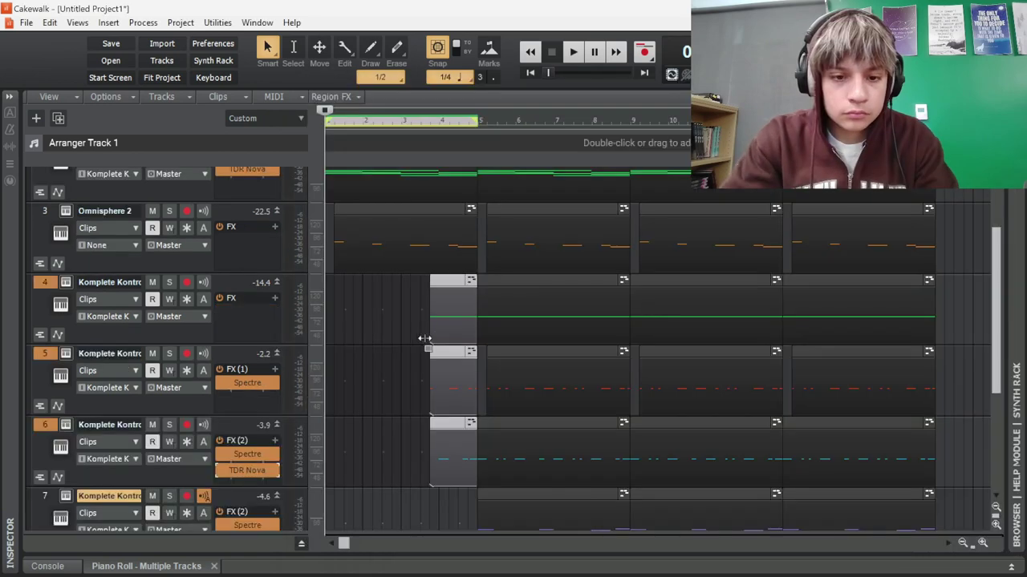
Set the start of the first clips on tracks 4, 5 and 6 to bar 3
left_click_drag(424, 339, 399, 333)
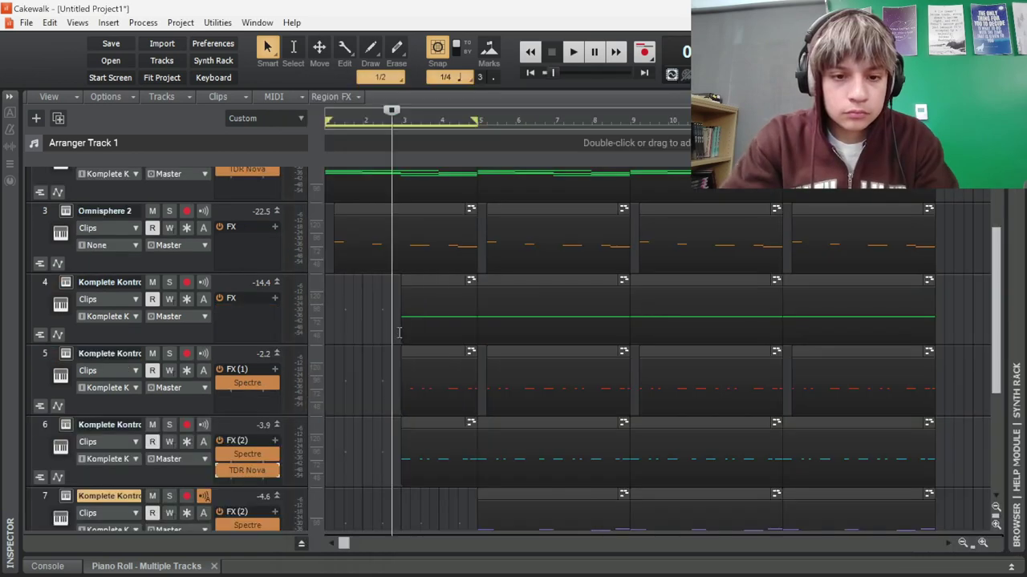
Add a two-beat G#5 note starting on beat 4 of bar 17 in track 7's 808 bassline
key("w")
key("space")
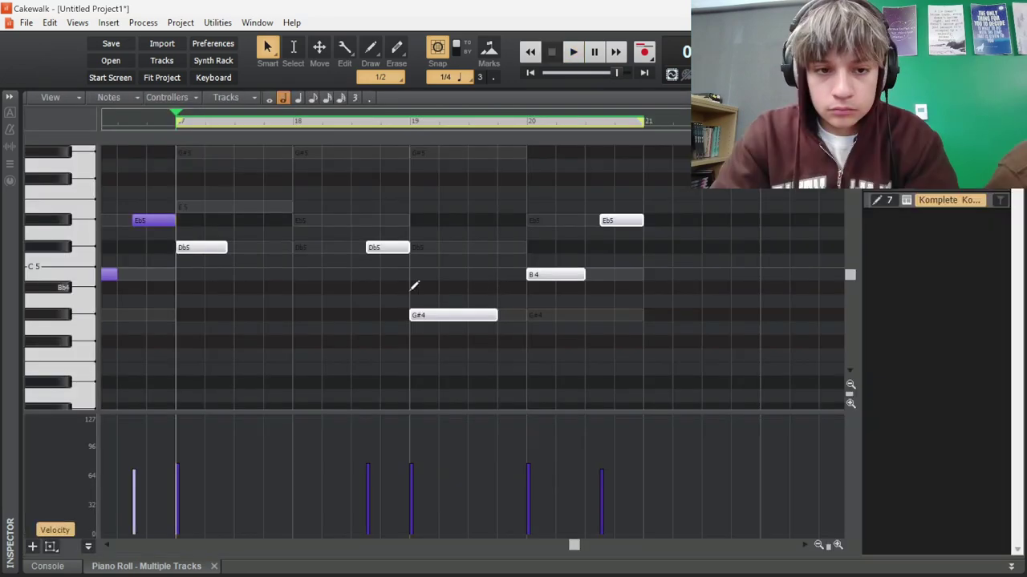
left_click(221, 279)
key("space")
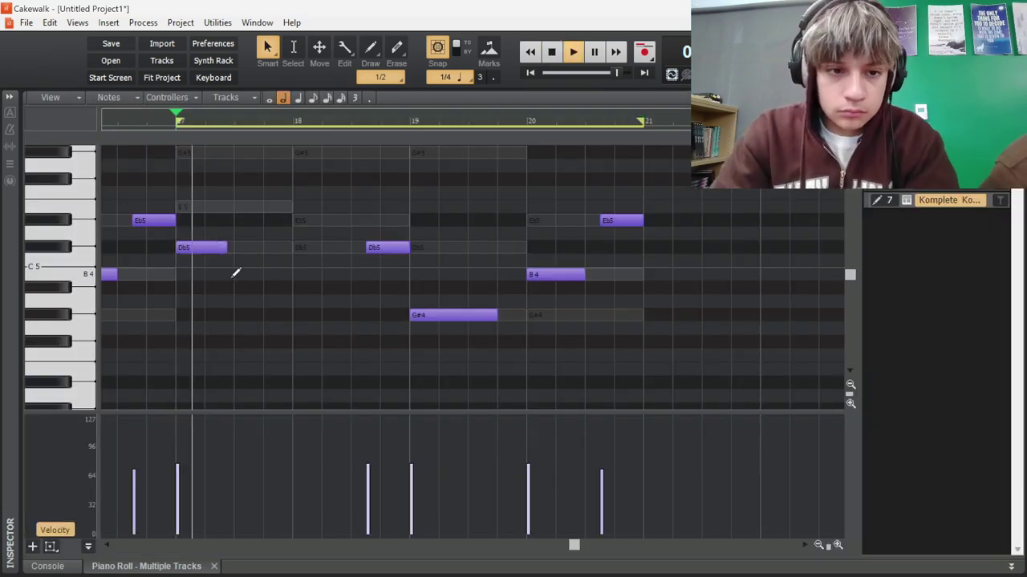
scroll(241, 265, "up", 2)
left_click_drag(263, 207, 291, 207)
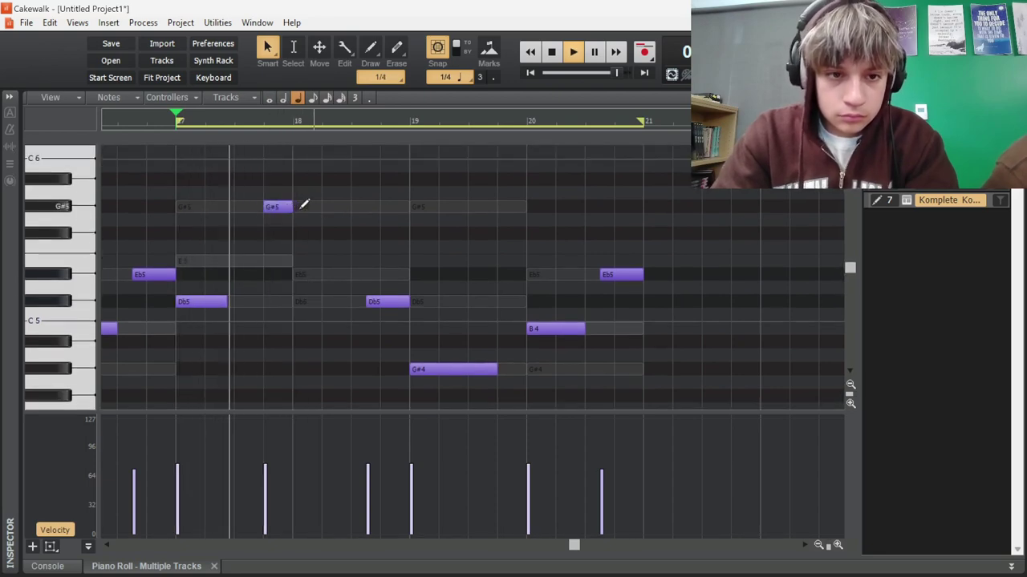
left_click_drag(295, 207, 320, 209)
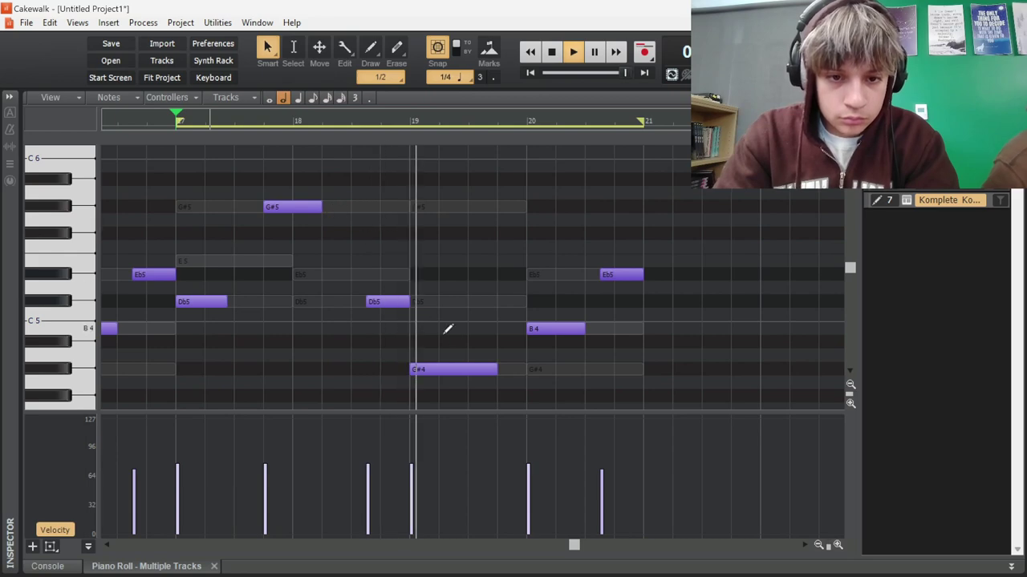
left_click(507, 301)
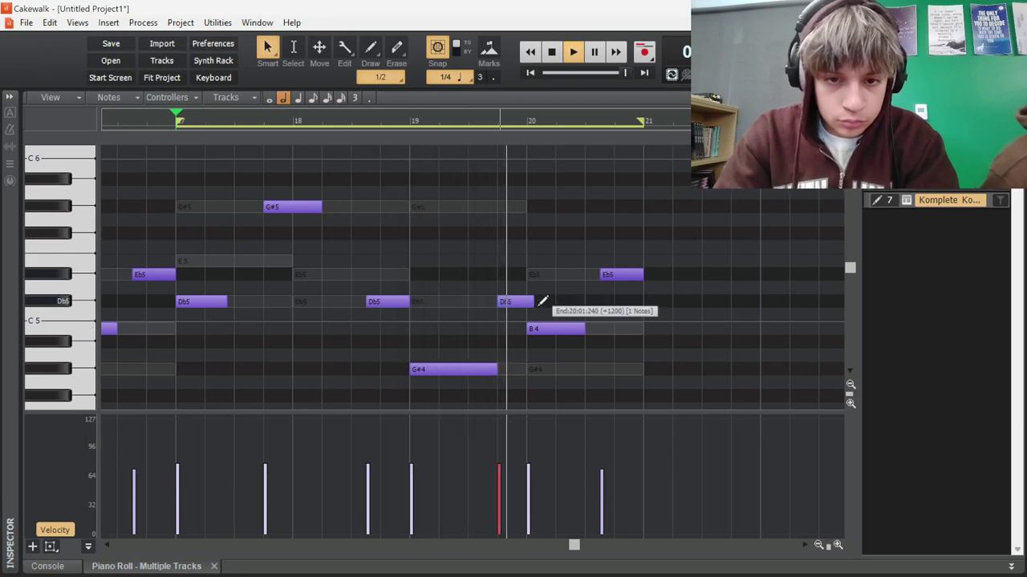
right_click(518, 302)
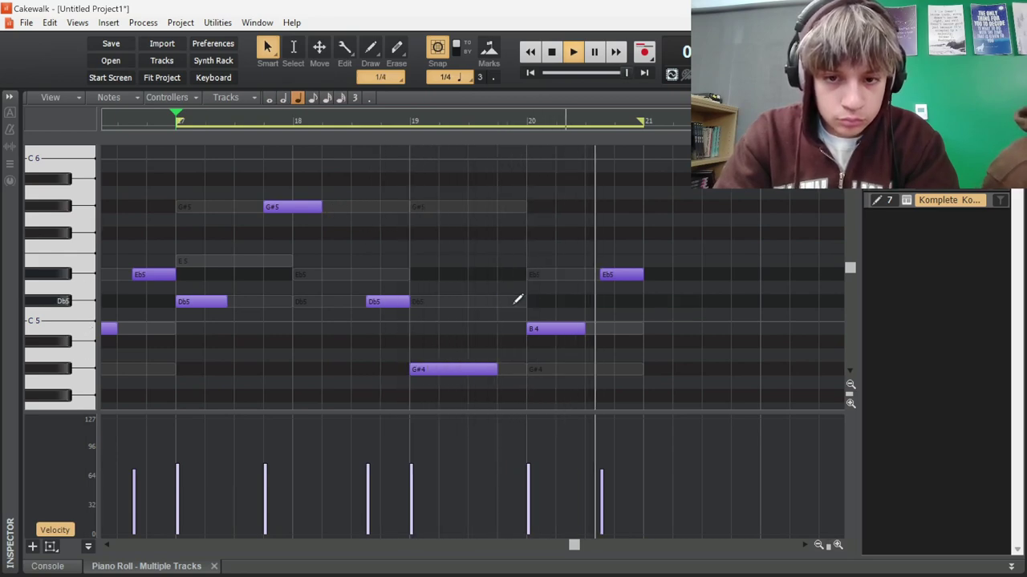
Duplicate the last eight bars of clips across the tracks so the copies start at bar 21
key("d")
mouse_move(473, 353)
left_mouse_down()
mouse_move(332, 167)
mouse_move(337, 180)
left_mouse_up()
key("ctrl+d")
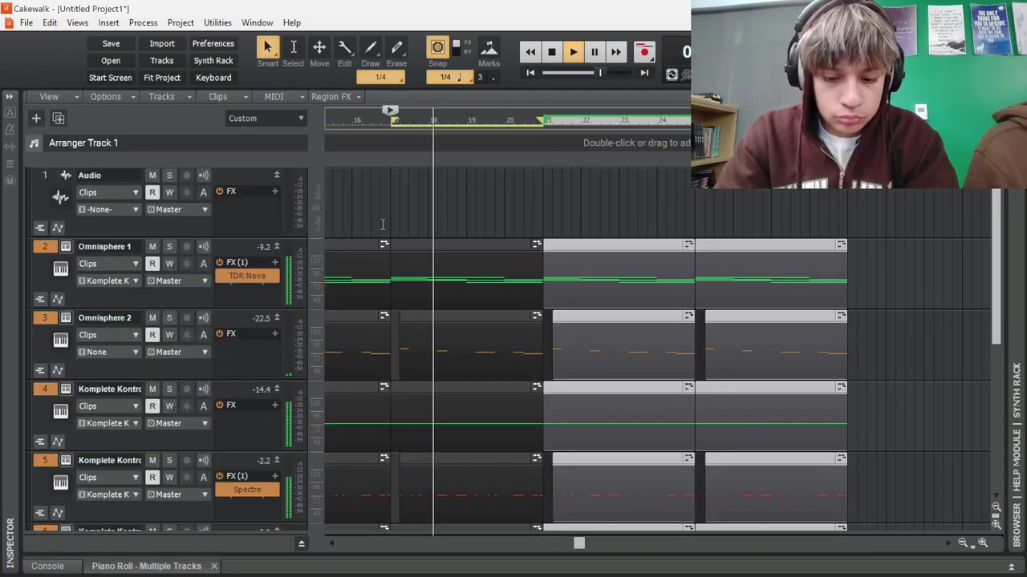
key("space")
Save the project under the name Kendrick Lamear
key("d")
type("end")
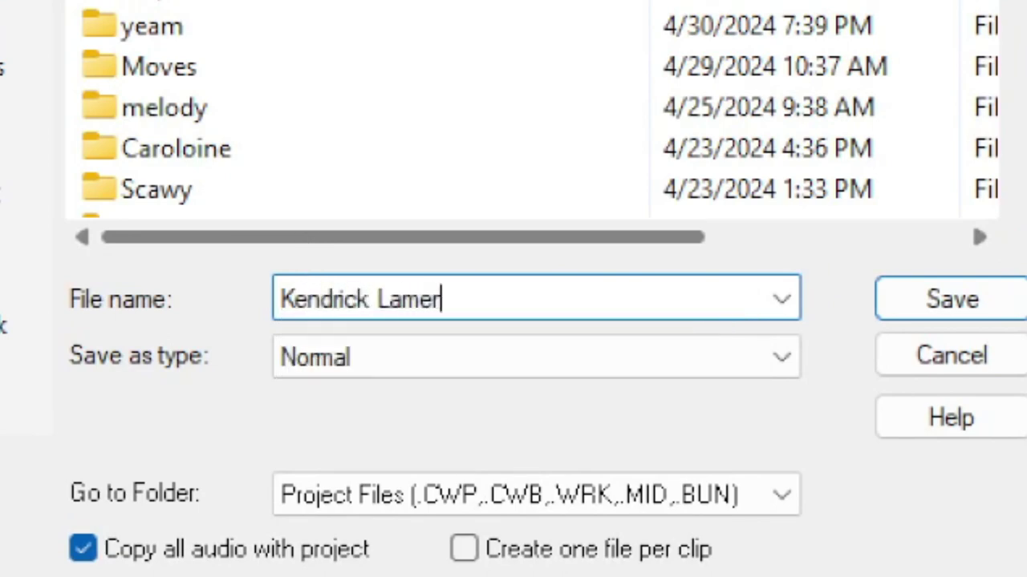
type("rick Lamear")
key("Return")
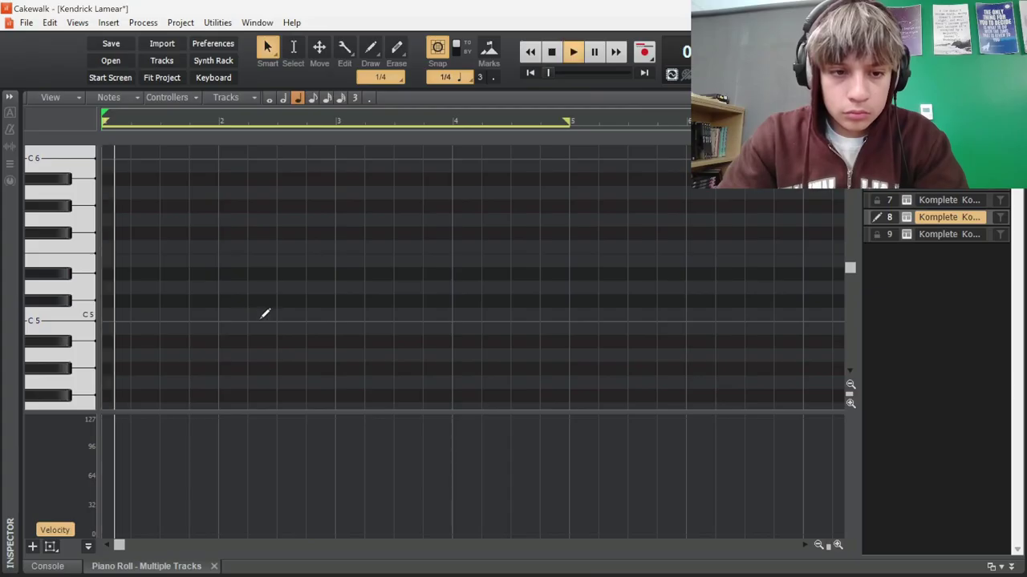
On track 8, place two sixteenth C5 notes half a beat apart from beat 4 of bar 2 and slightly lower their velocity
left_click(324, 315)
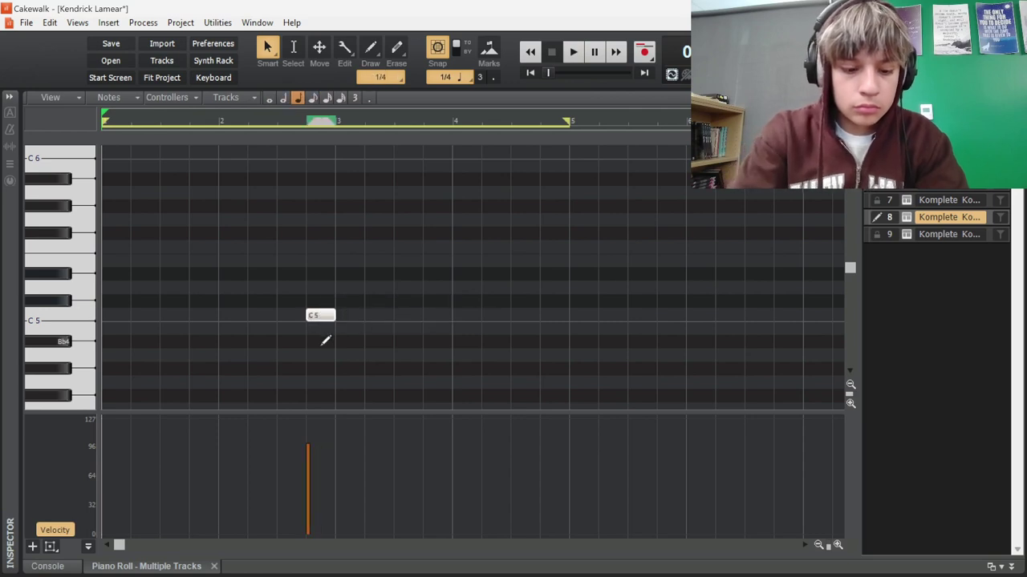
key("s")
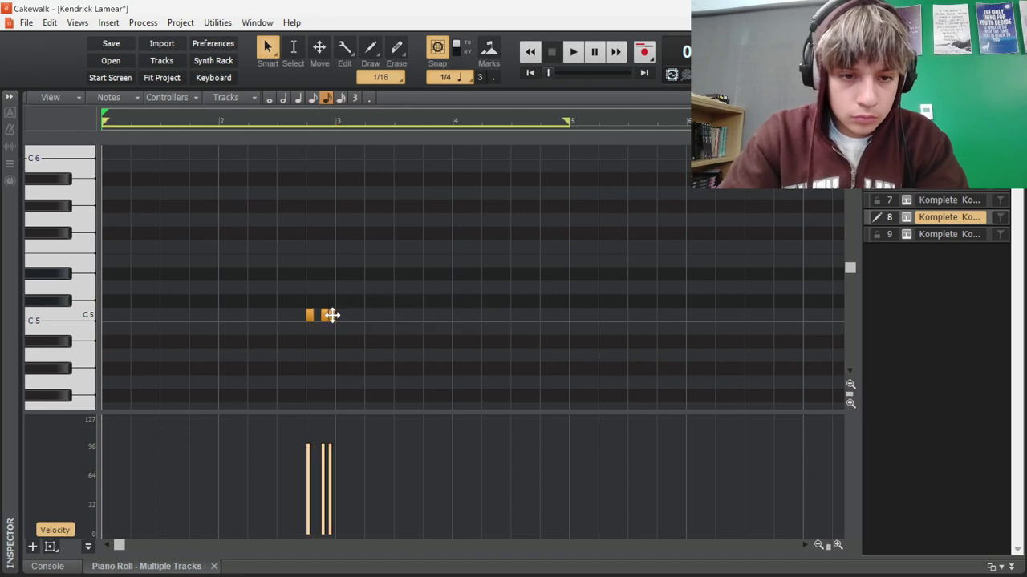
right_click(333, 315)
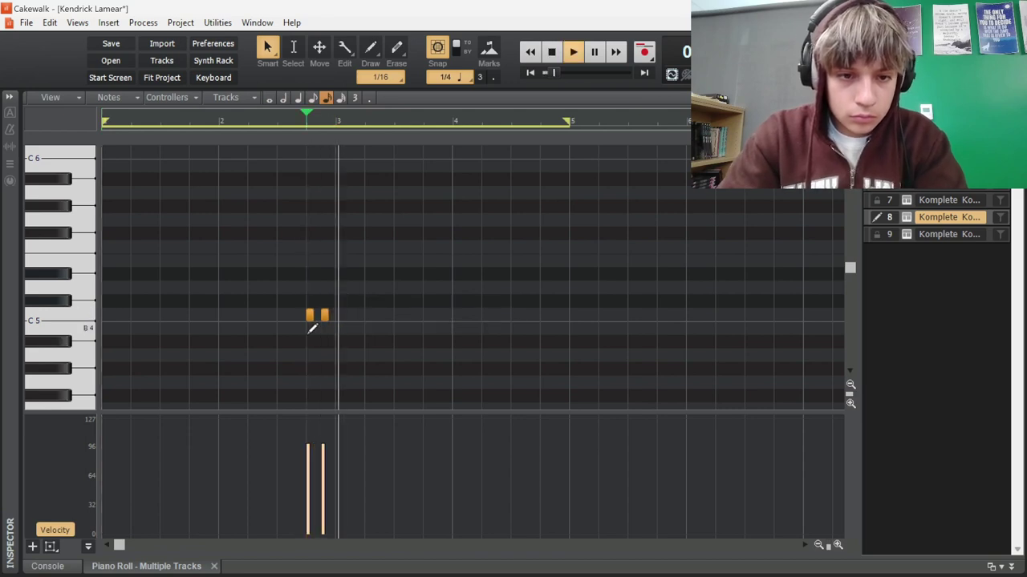
key("ctrl+a")
key("space")
left_click_drag(306, 444, 304, 454)
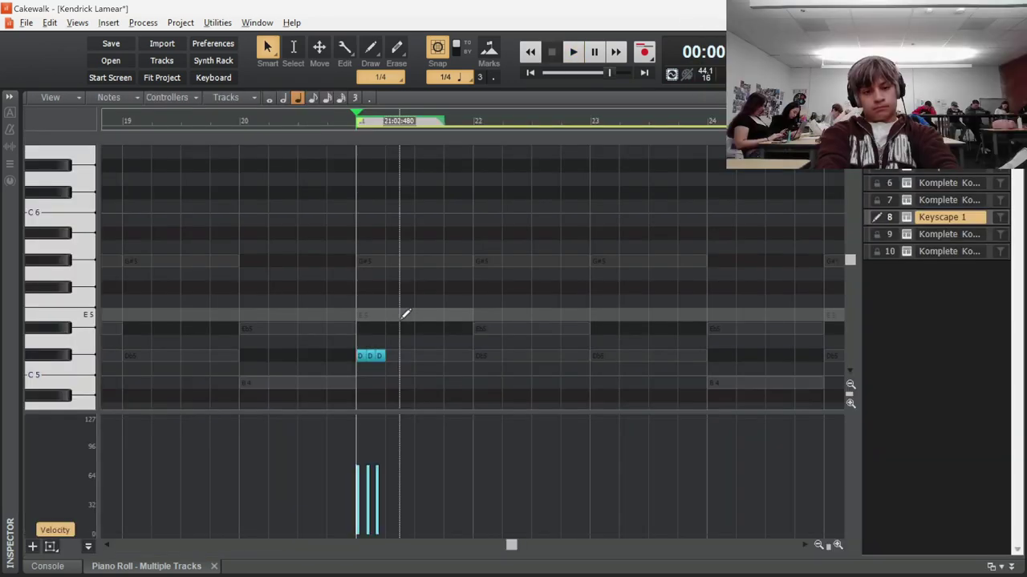
On the Keyscape track, raise the second note of the bar 21 Db5 triplet to E5 and the third to G#5
key("space")
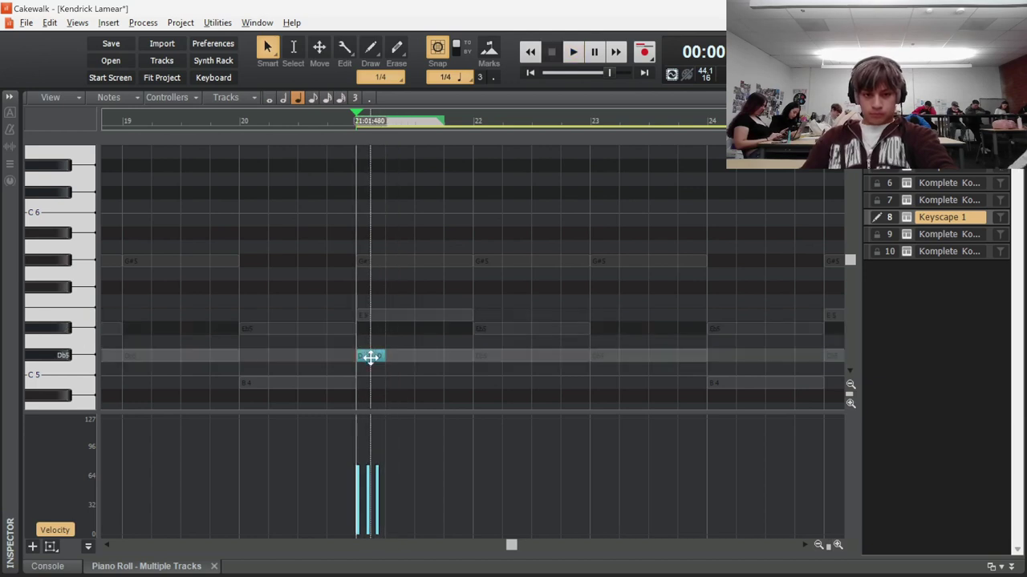
left_click_drag(370, 356, 370, 314)
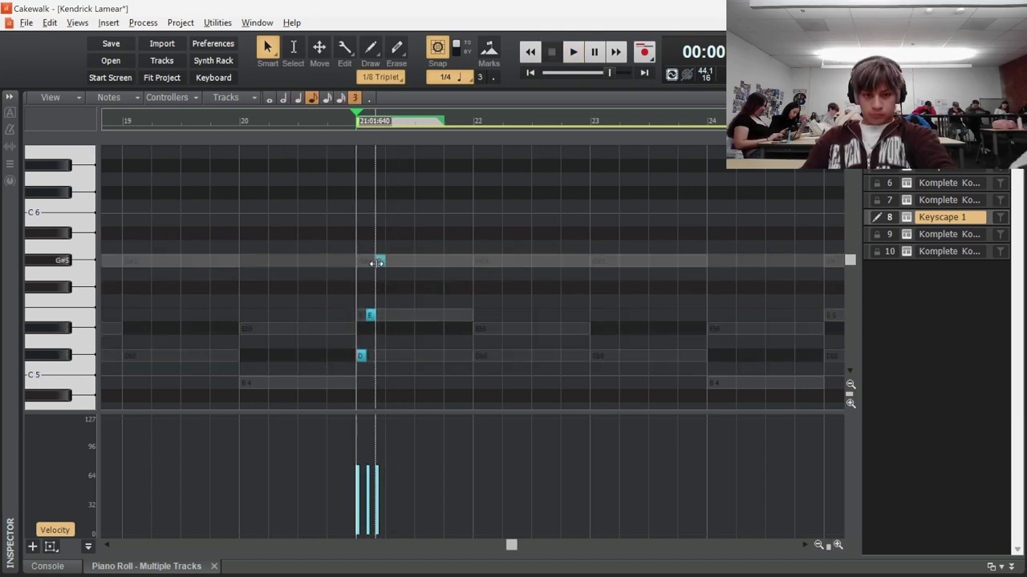
left_click(380, 261)
left_click(392, 314)
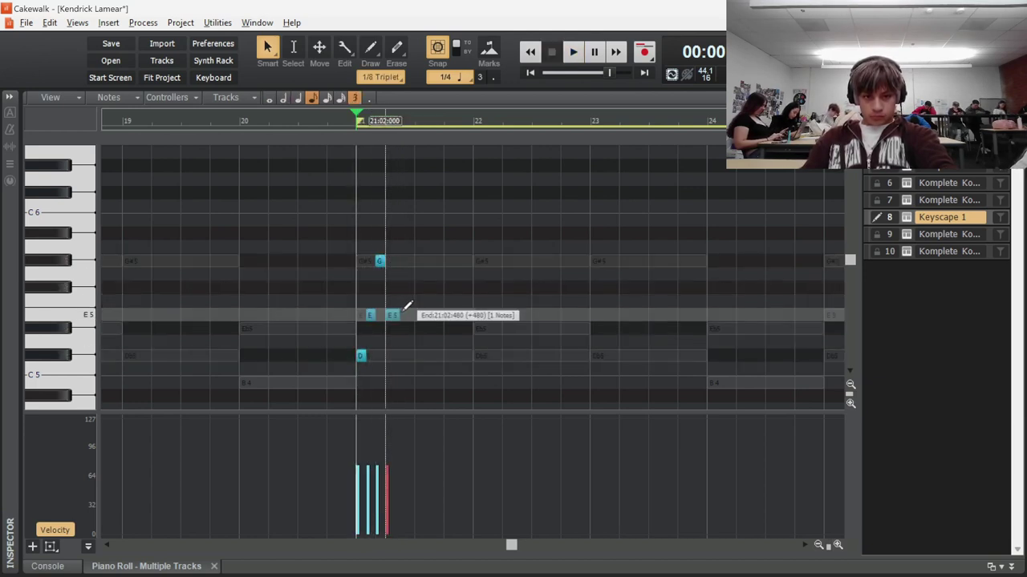
key("t")
left_click(404, 355)
Remove the extra E5 and Db5 notes, and place a duplicate of the Db5-E5-G#5 triplet on beat 2 of bar 21
left_click_drag(410, 350, 350, 242)
key("space")
right_click(407, 356)
right_click(400, 312)
key("ctrl+d")
left_click(446, 356)
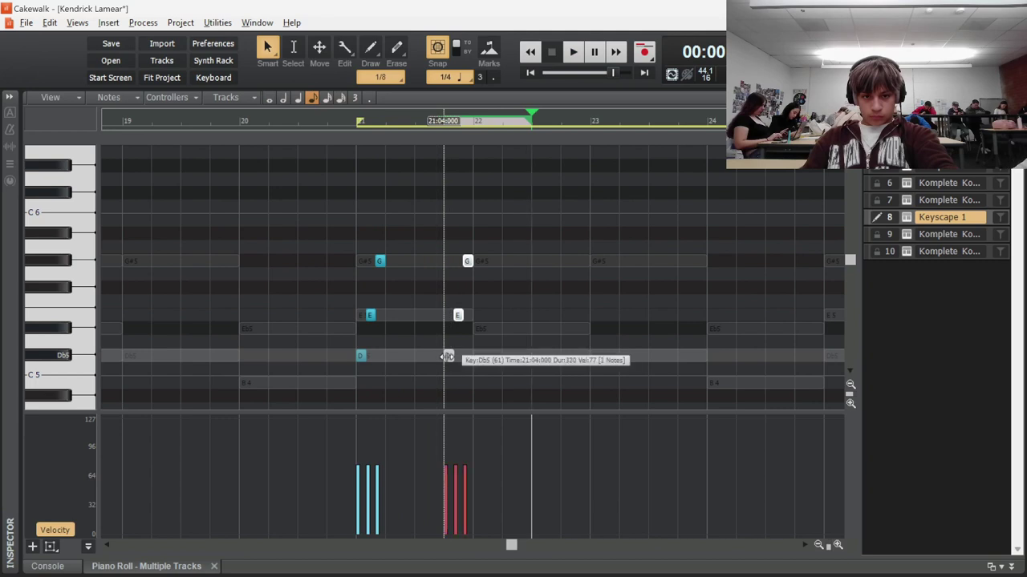
left_click_drag(449, 355, 392, 356)
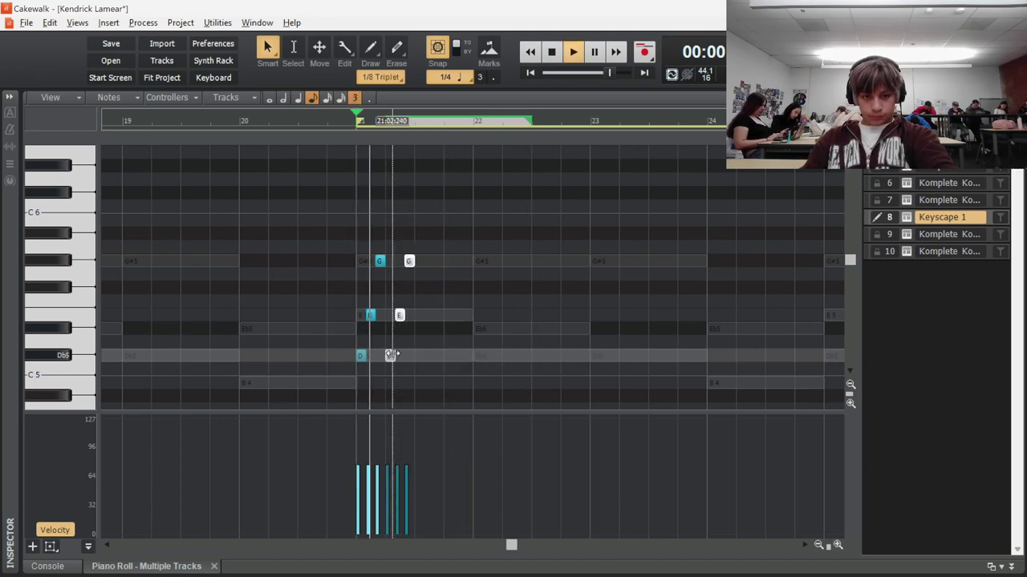
Duplicate the Db5-E5-G#5 triplet again and move the copy onto beat 3 of bar 21
key("ctrl+d")
key("space")
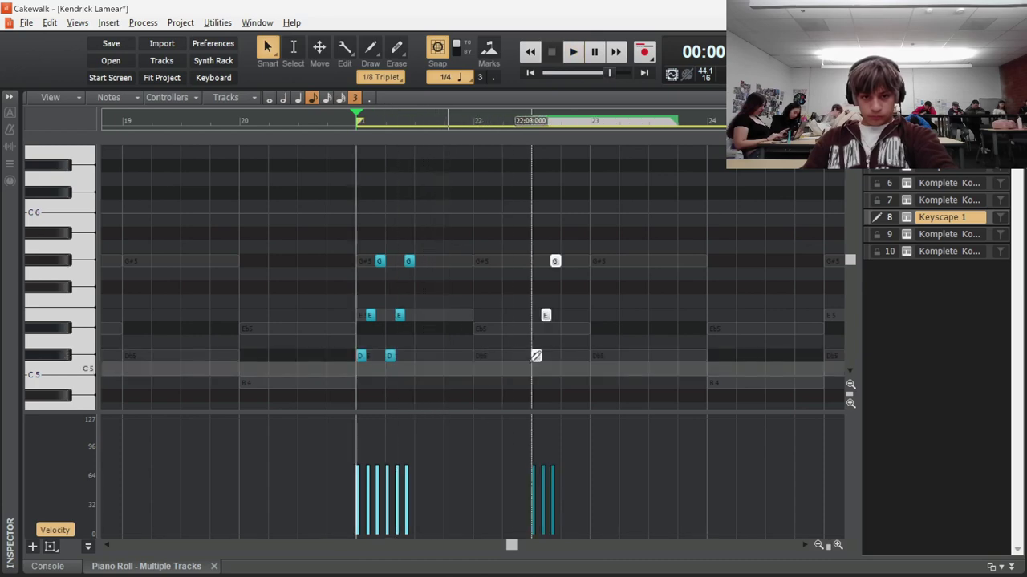
left_click_drag(535, 357, 419, 362)
key("ctrl+d")
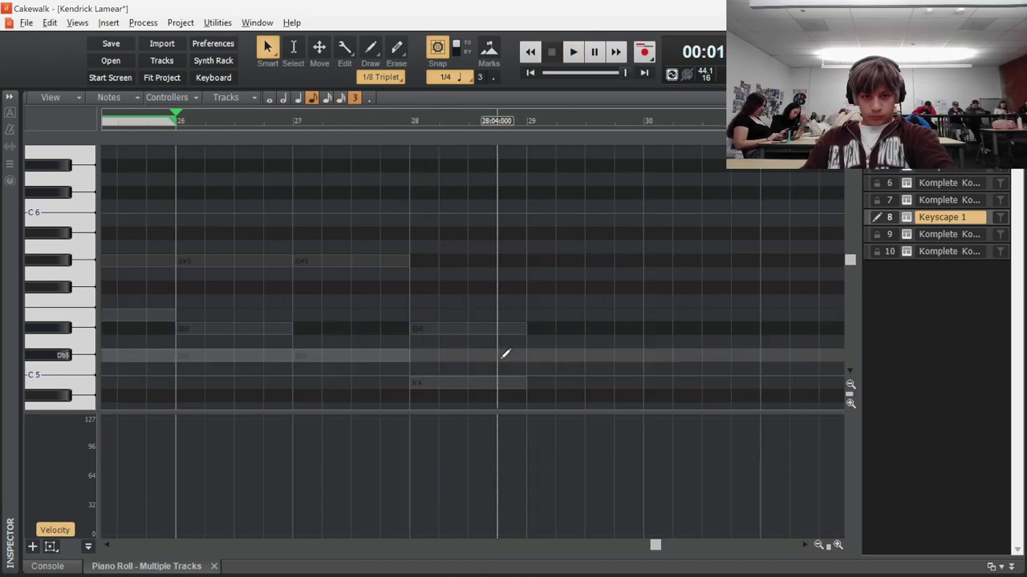
key("ctrl+z")
Bounce the Keyscape track's separate clips at bar 21 into a single clip
key("d")
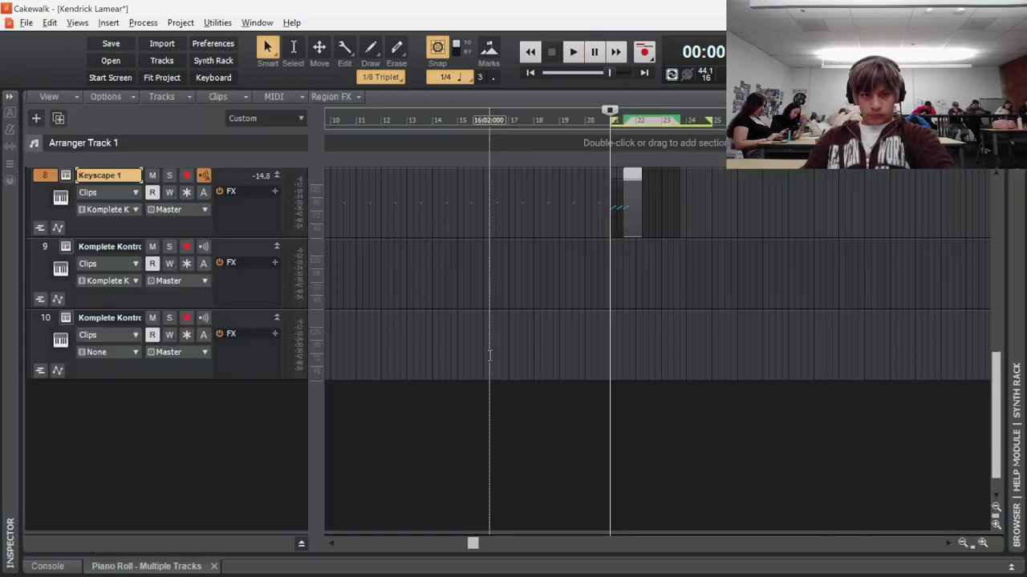
left_click_drag(656, 226, 588, 216)
right_click(628, 220)
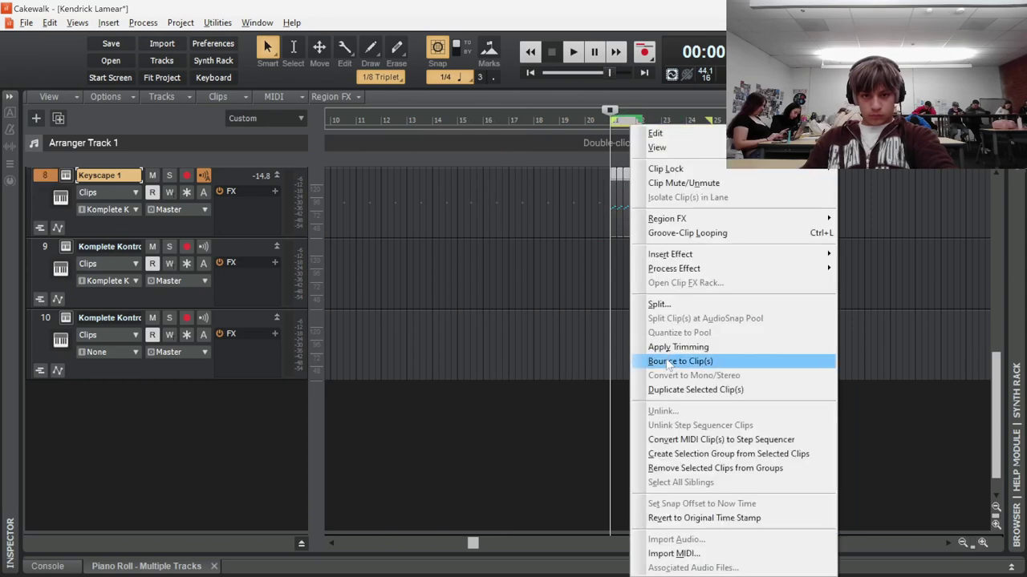
left_click(678, 359)
Duplicate the Keyscape triplet onto beat 4 of bar 21 and beat 1 of bar 22
key("d")
left_click_drag(322, 373, 241, 247)
key("d")
key("d")
key("ctrl+d")
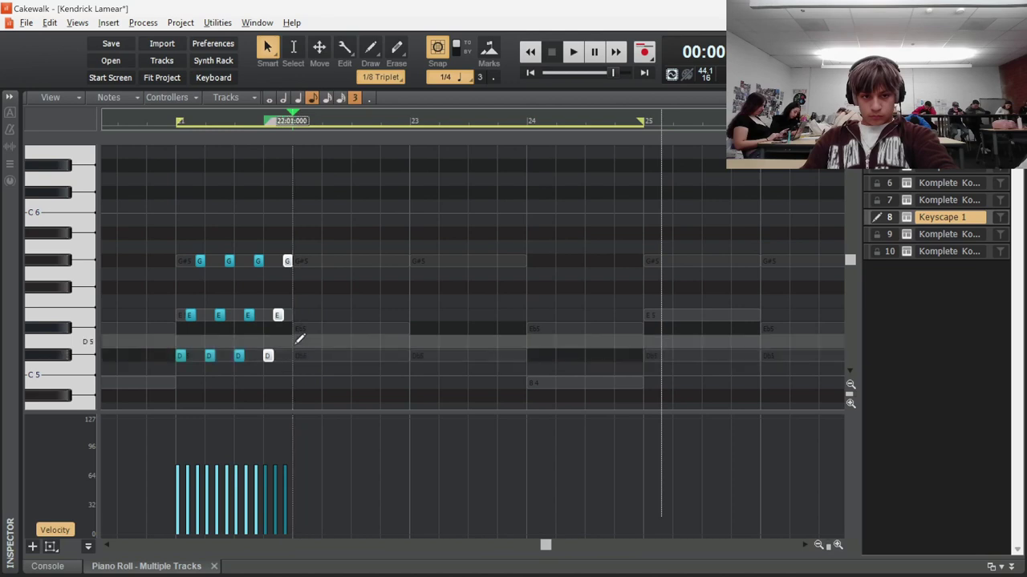
key("ctrl+d")
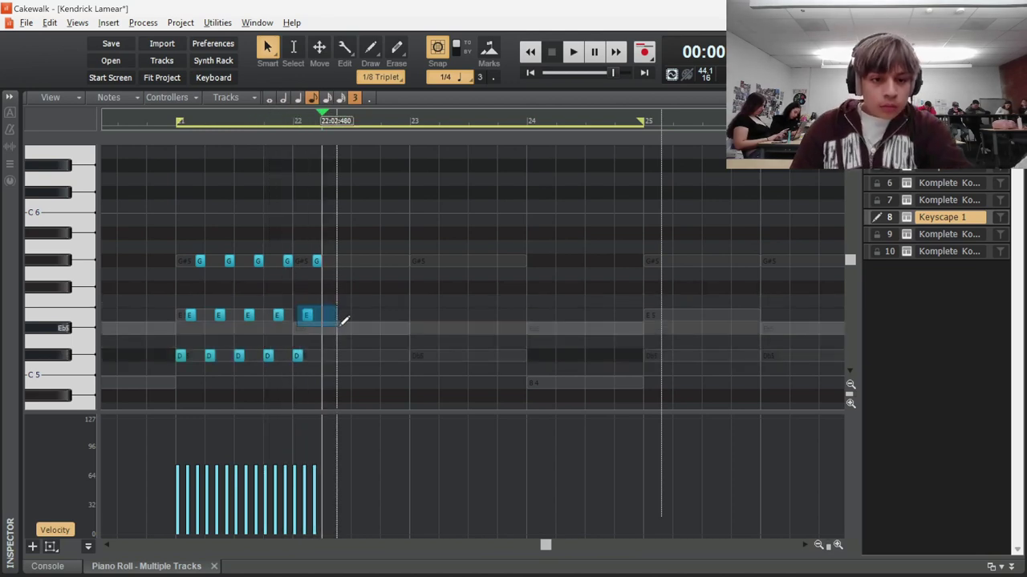
Lower the middle note of the bar 22 triplet to Eb5 and duplicate that triplet onto beats 2 to 4
left_click_drag(308, 315, 307, 328)
left_click_drag(343, 366, 316, 238)
key("ctrl+d")
key("ctrl+d")
key("ctrl+d")
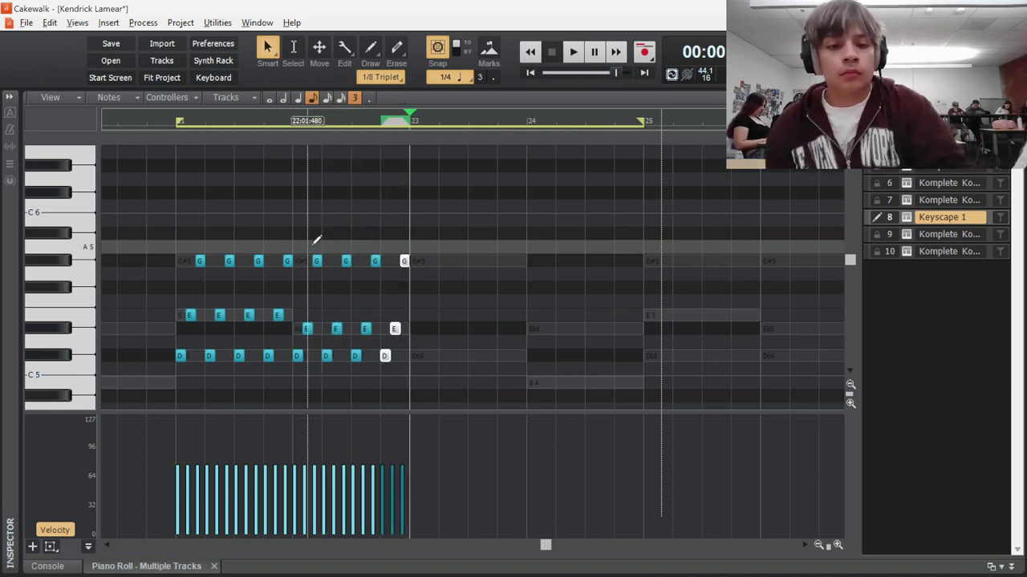
Copy the triplet onto beat 1 of bar 23 without its middle note and audition the arpeggio
key("ctrl+d")
left_click(418, 319)
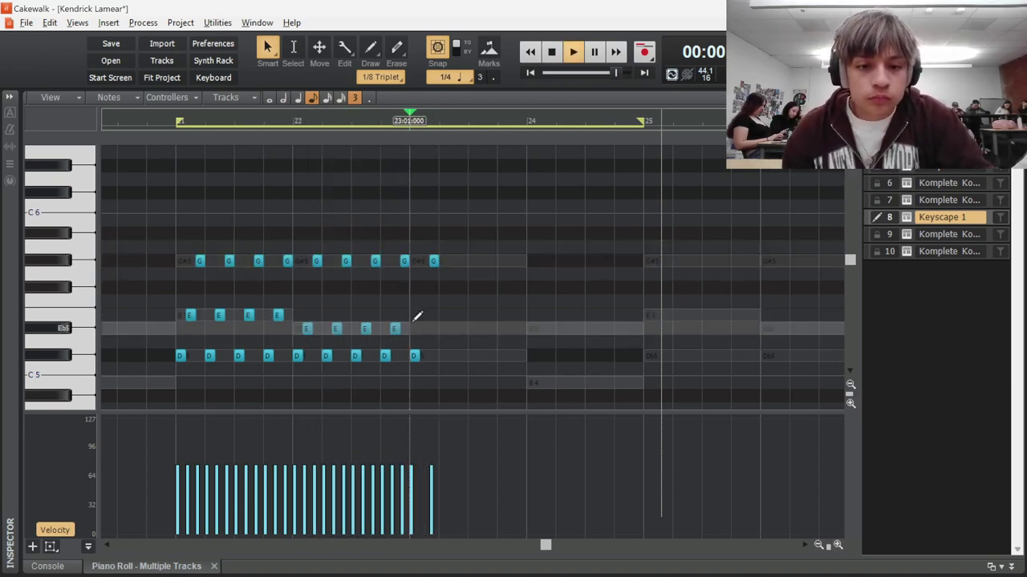
key("space")
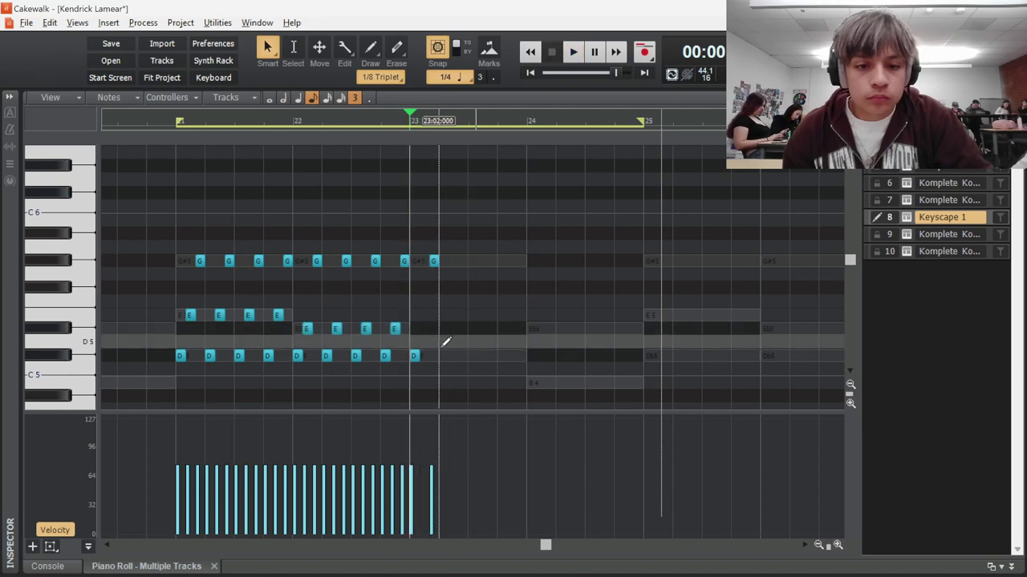
left_click(463, 282)
key("space")
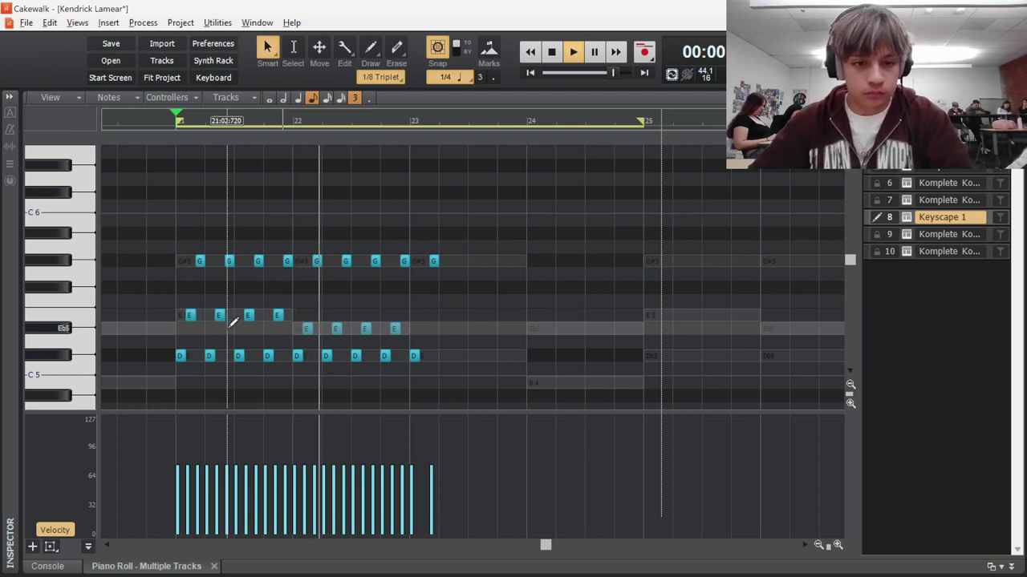
left_click(256, 327)
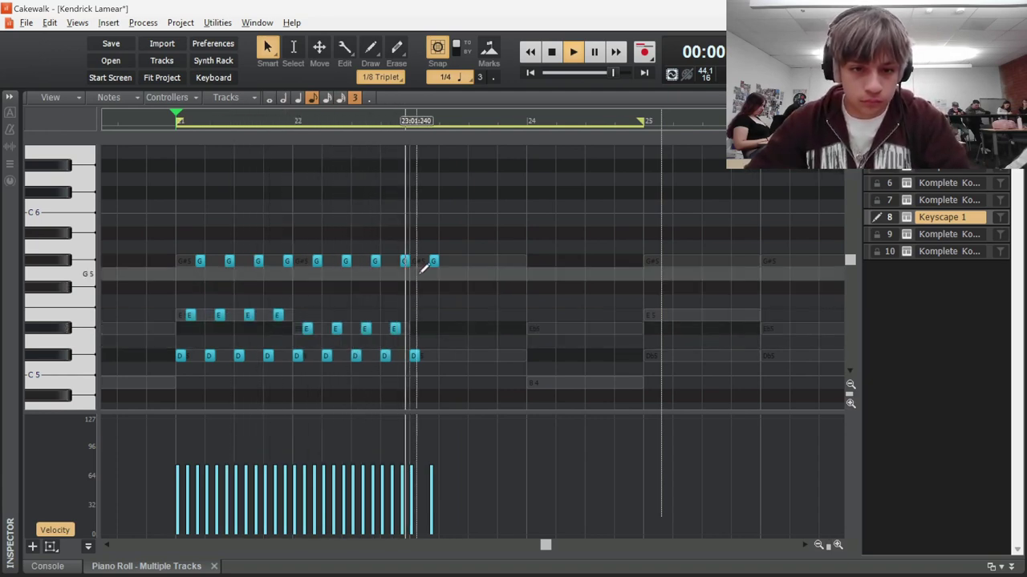
key("space")
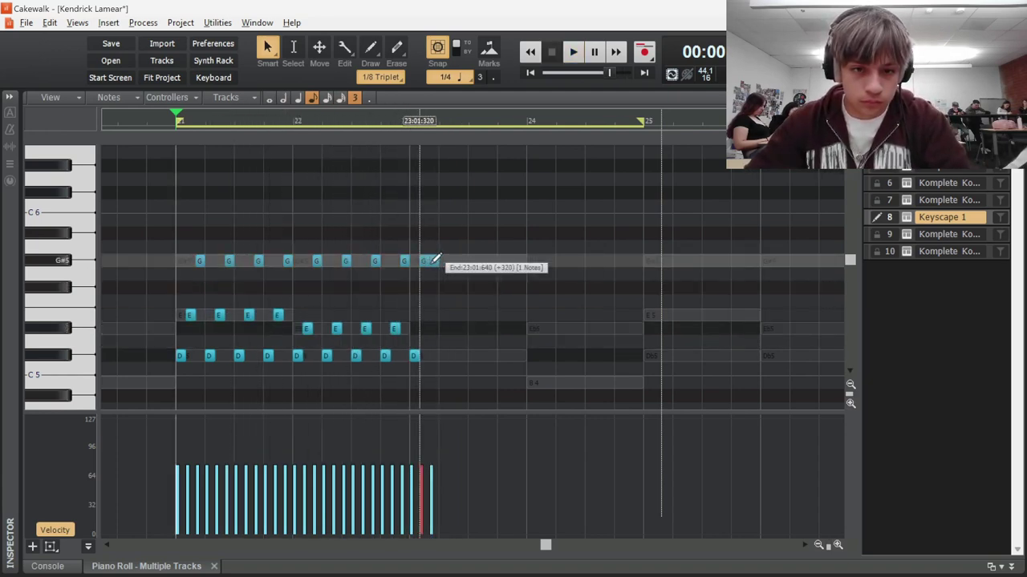
Arrange a Db5-G#5-Db5-E5-G#5-Db5 triplet phrase over the first two beats of bar 23 and duplicate it onto beats 3 and 4
mouse_move(435, 260)
left_mouse_down()
mouse_move(434, 366)
mouse_move(434, 355)
left_mouse_up()
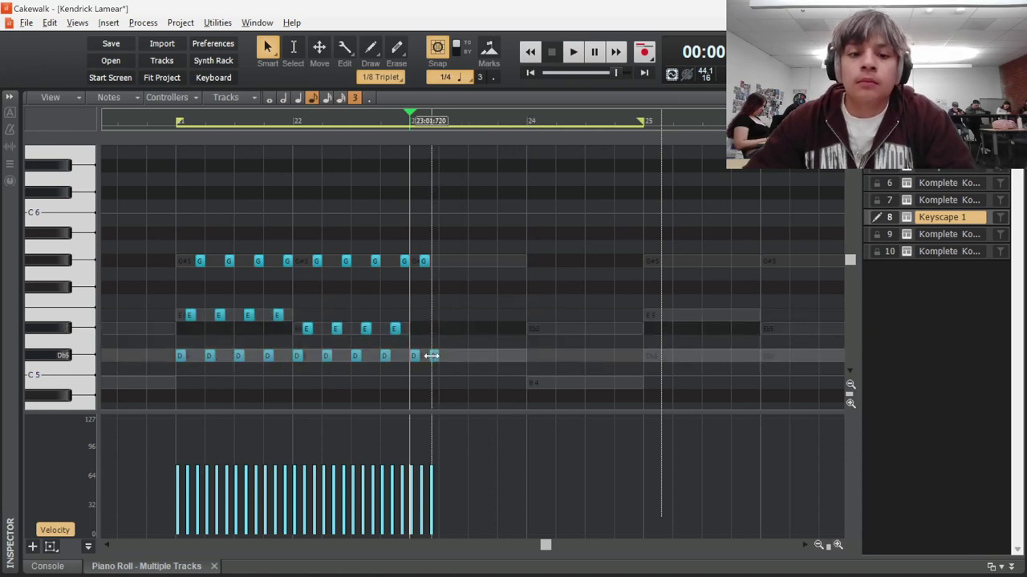
left_click_drag(434, 357, 445, 315)
left_click(458, 262)
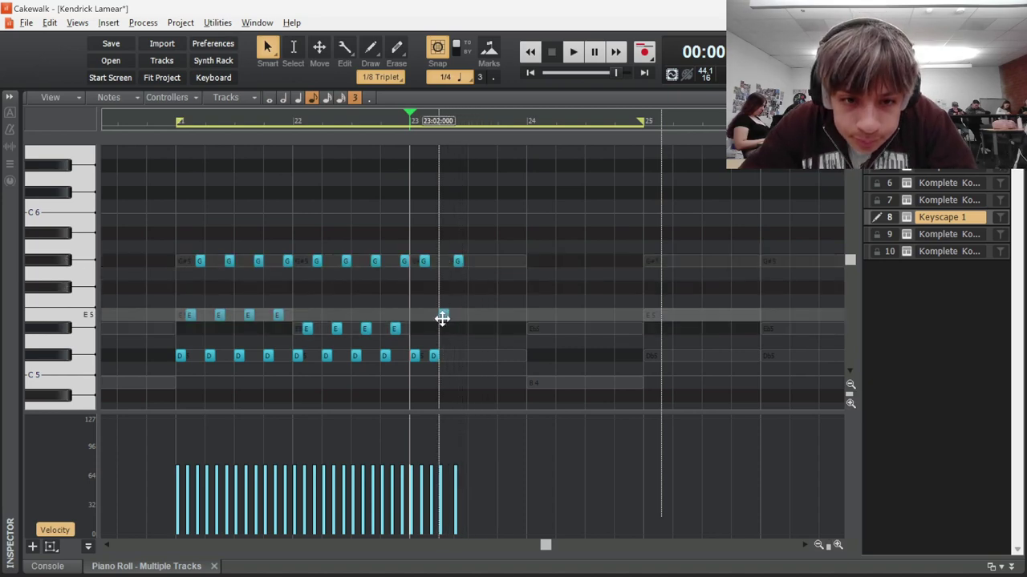
left_click_drag(461, 261, 414, 246)
key("ctrl+d")
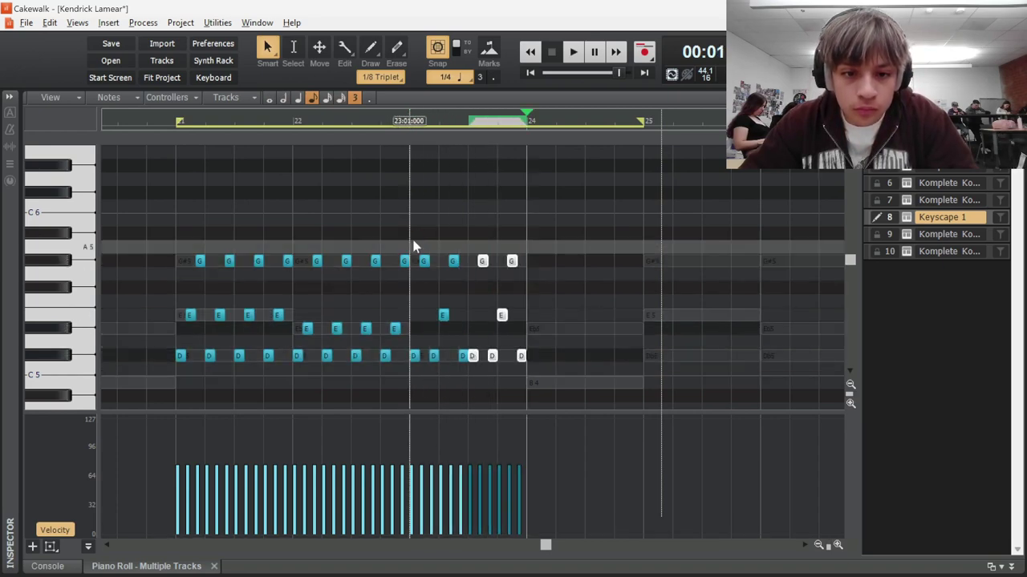
Lower the first Db5 note of bar 23 on the Keyscape track to G#4
scroll(520, 360, "down", 3)
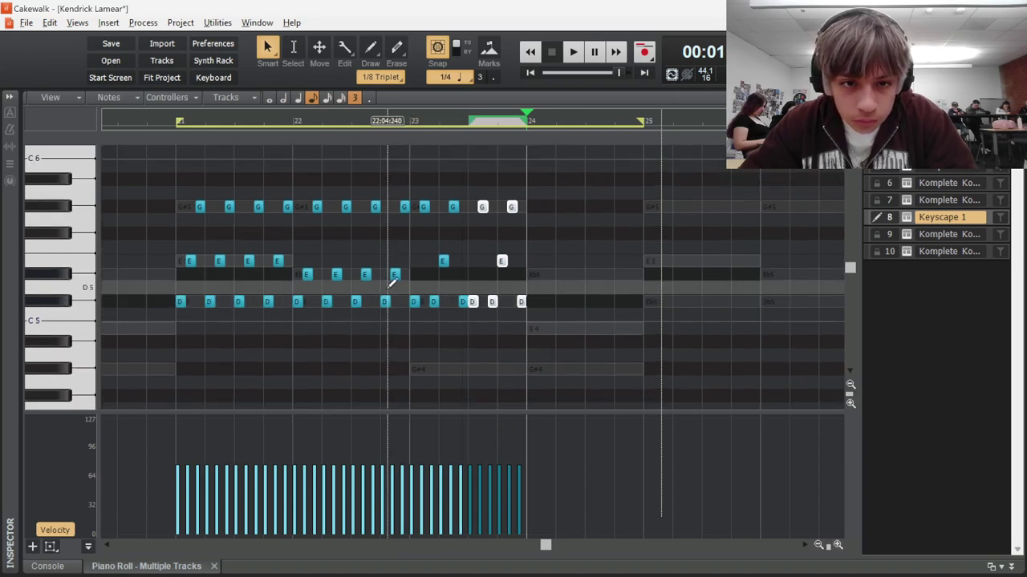
left_click_drag(413, 301, 413, 369)
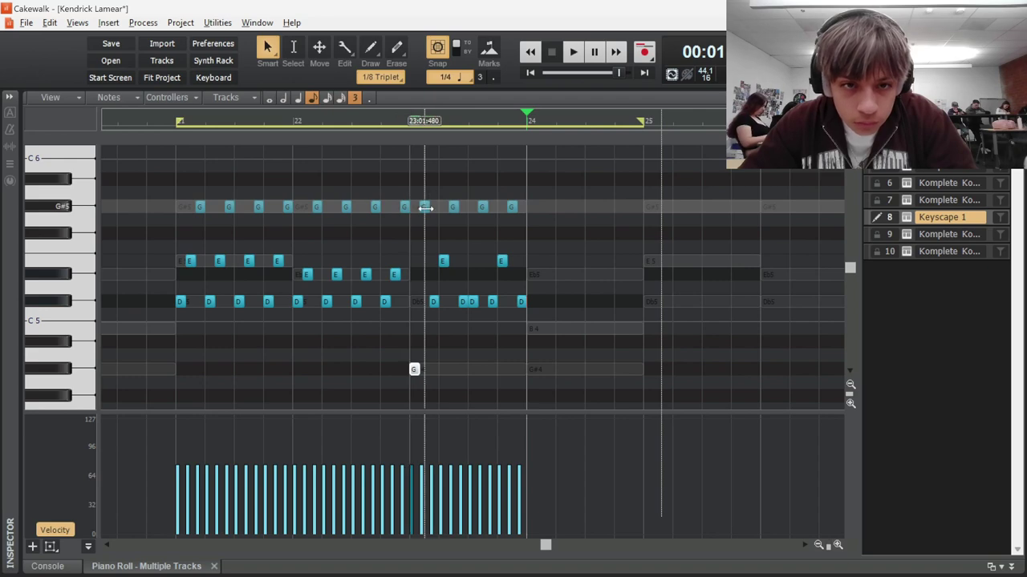
Lower the first notes of beats 2 and 3 and the last note of beat 3 in bar 23 to G#4, and audition
left_click(417, 248)
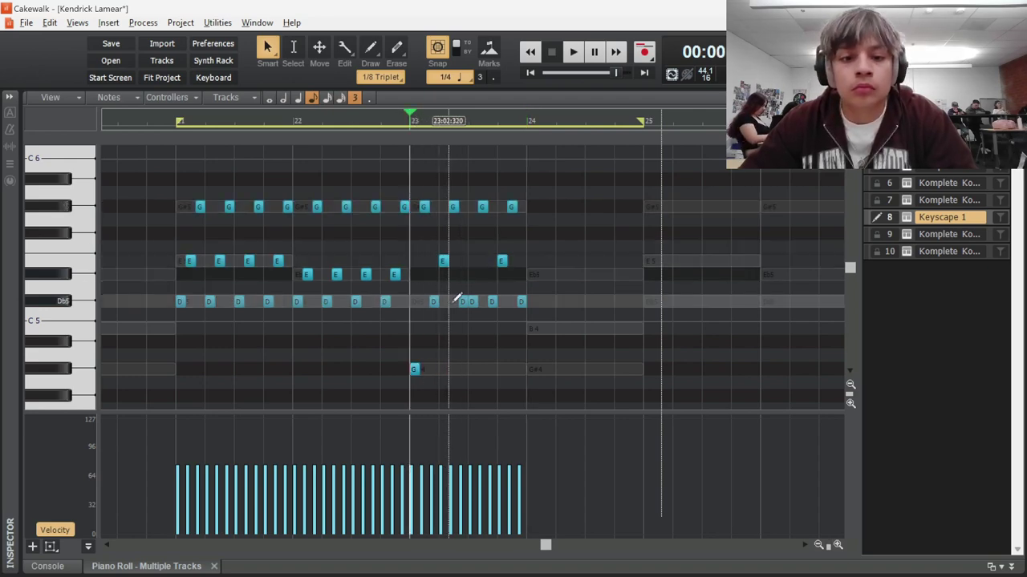
left_click(459, 301)
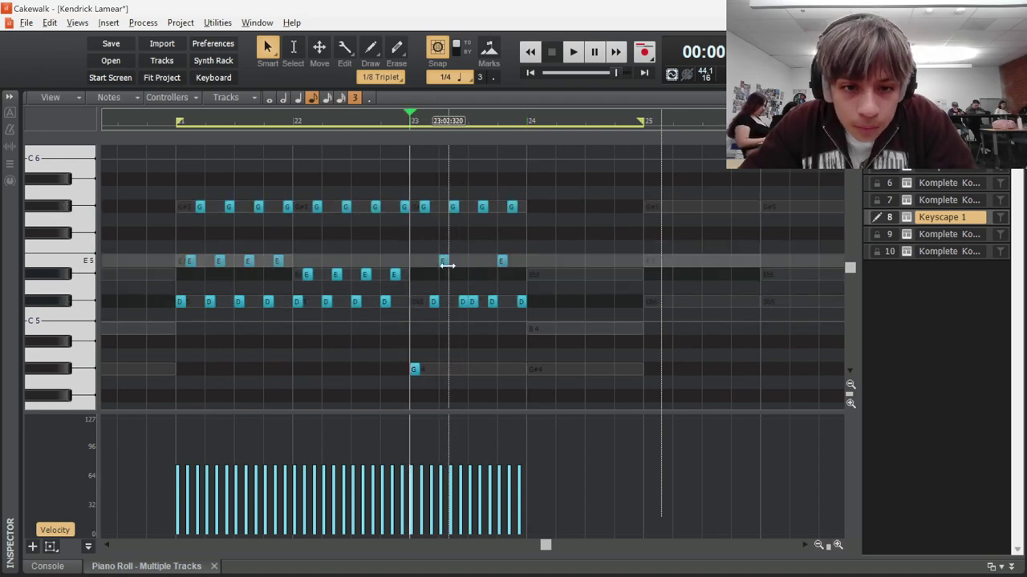
left_click_drag(443, 261, 444, 369)
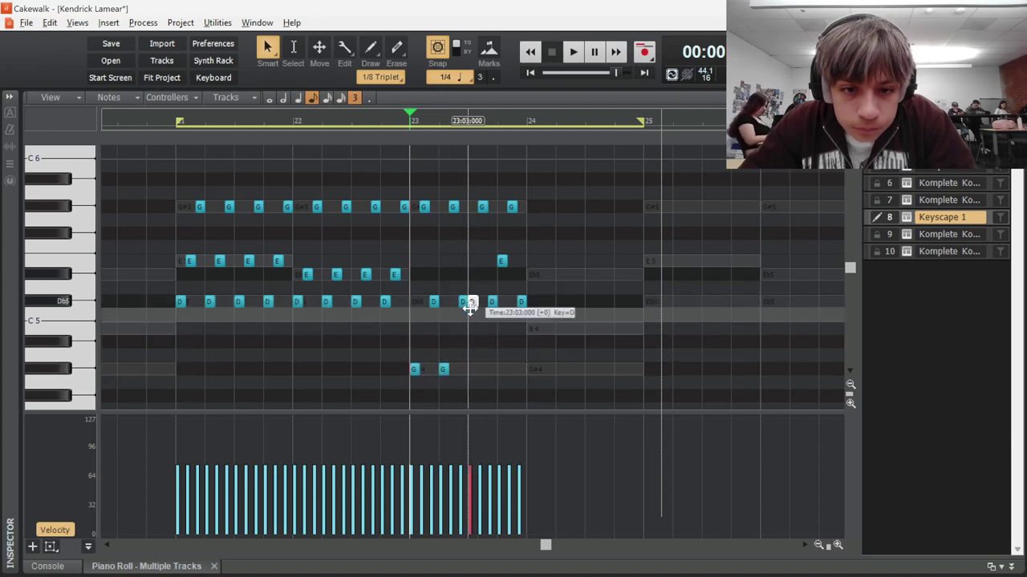
left_click_drag(471, 300, 472, 369)
left_click_drag(492, 302, 492, 369)
key("space")
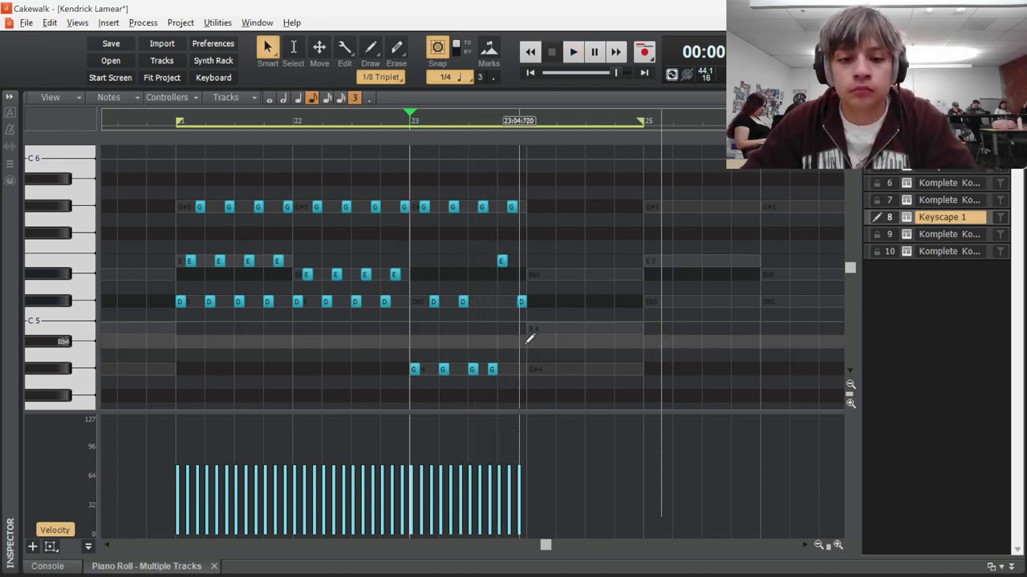
key("space")
Build a G#4-B4-Eb5 triplet on beat 1 of bar 24, duplicate it along the bar, and play the arpeggio
left_click_drag(540, 365, 542, 365)
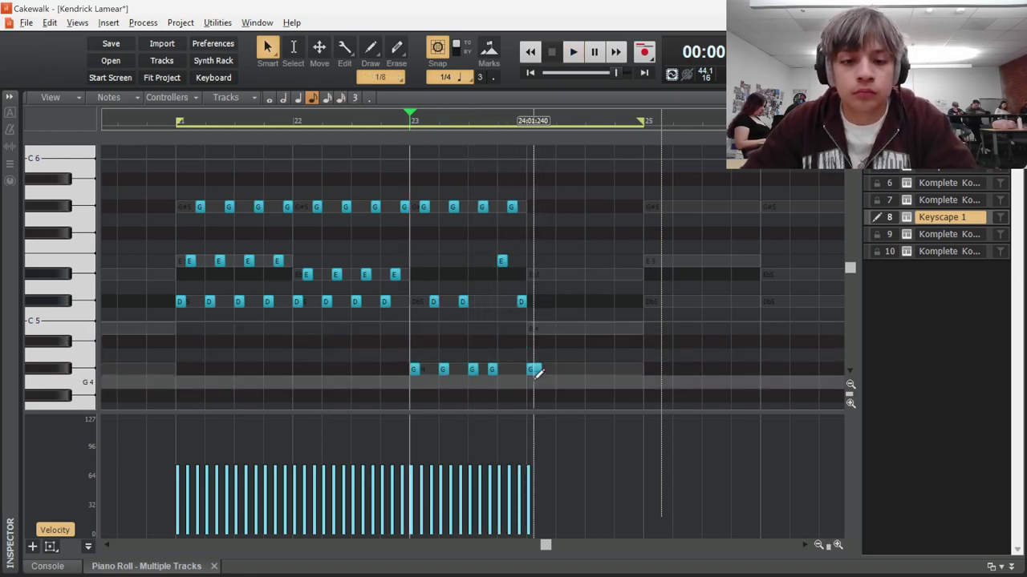
right_click(537, 370)
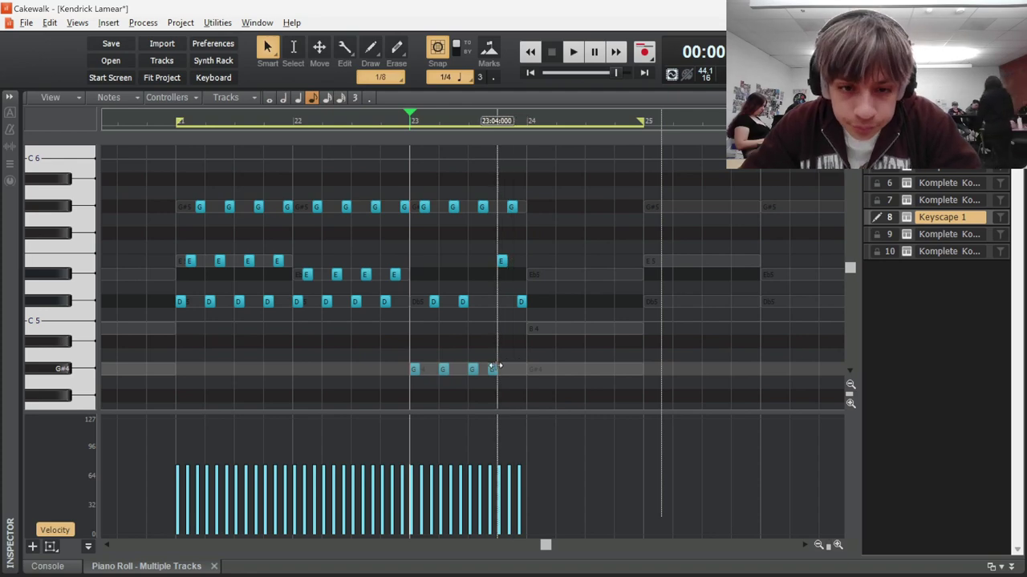
left_click_drag(563, 363, 557, 370)
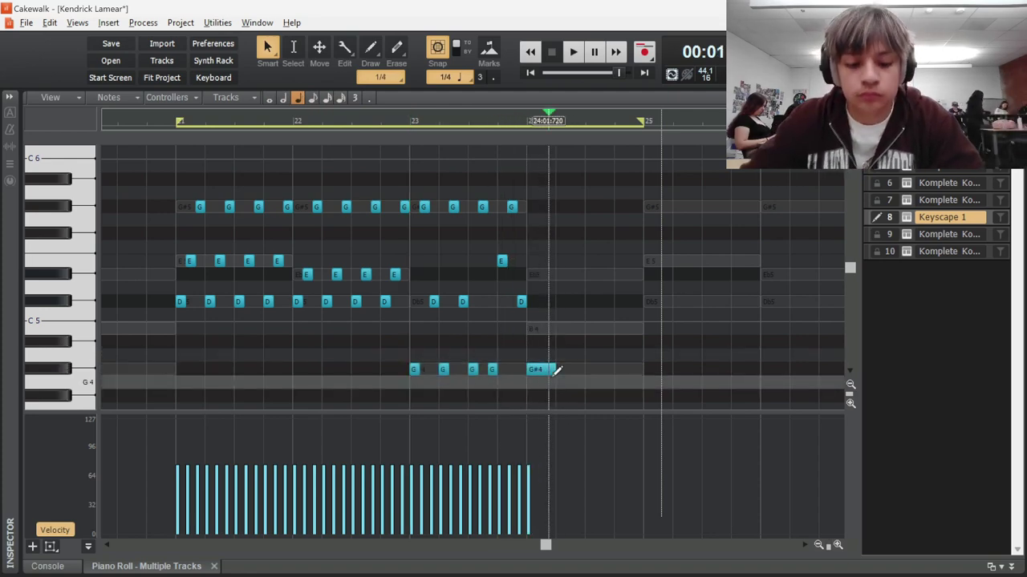
left_click(550, 370)
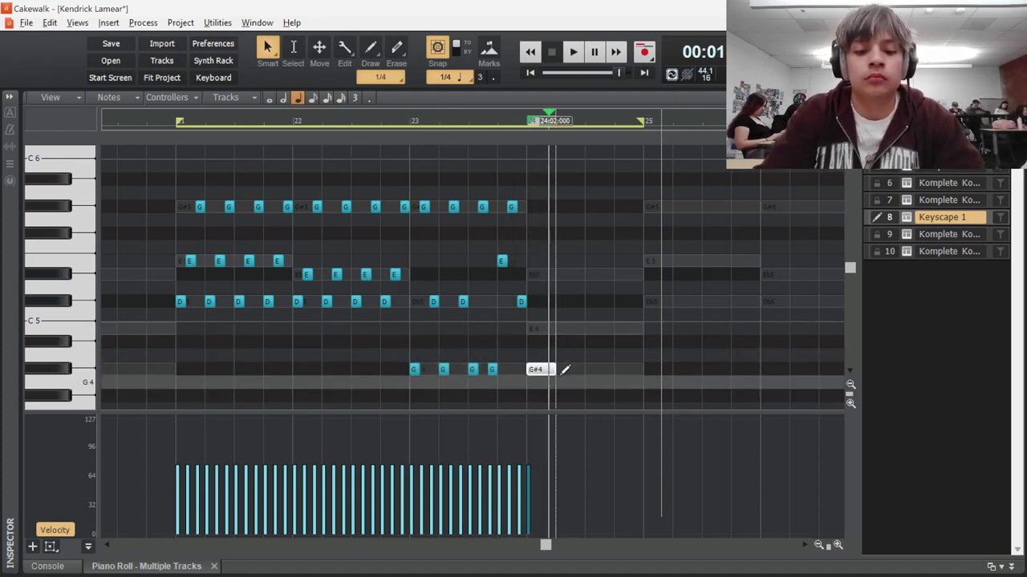
left_click_drag(540, 371, 543, 332)
left_click_drag(550, 369, 549, 279)
key("ctrl+d")
key("ctrl+d")
key("ctrl+d")
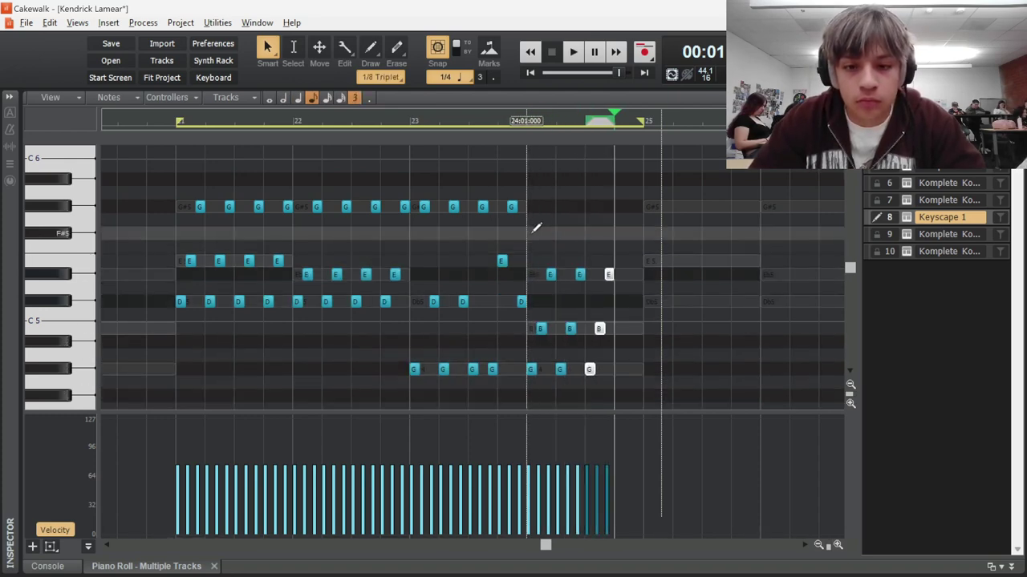
key("space")
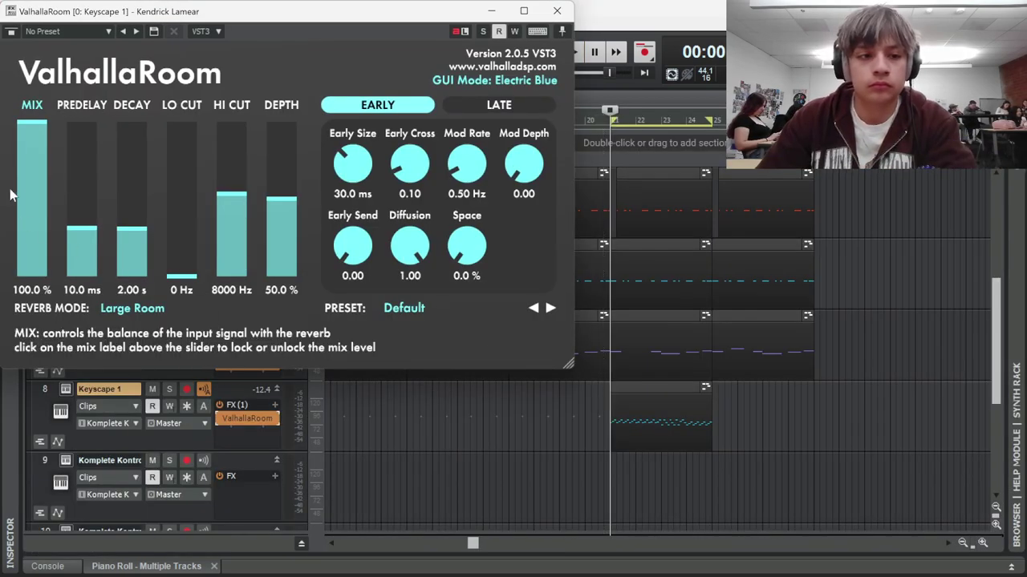
Set the Keyscape track's ValhallaRoom to 44.2% mix, 2.1 ms predelay, 6760 Hz high cut and 93.5% depth, and adjust the low cut
left_click_drag(36, 196, 42, 184)
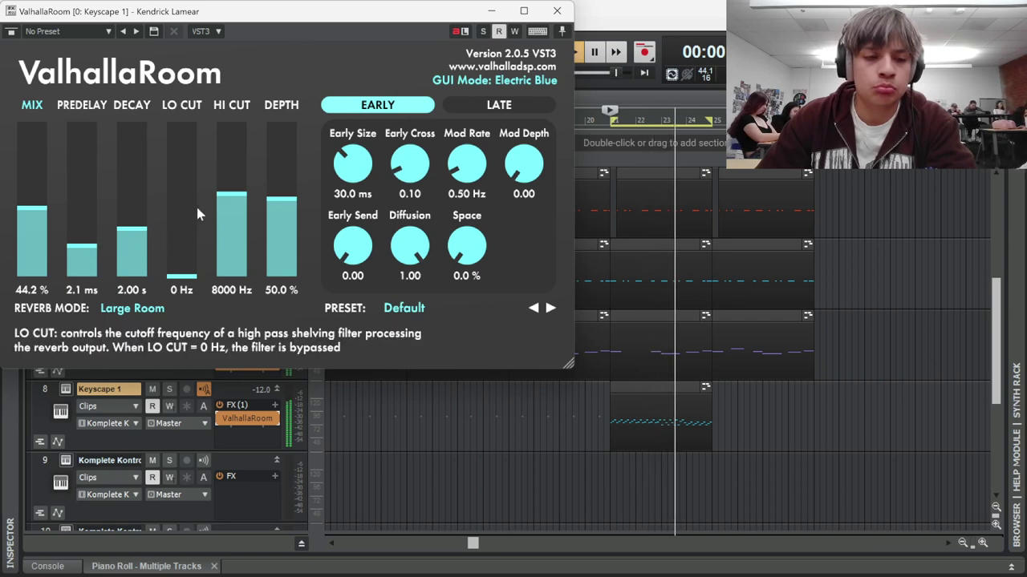
left_click(239, 165)
left_click_drag(230, 159, 257, 133)
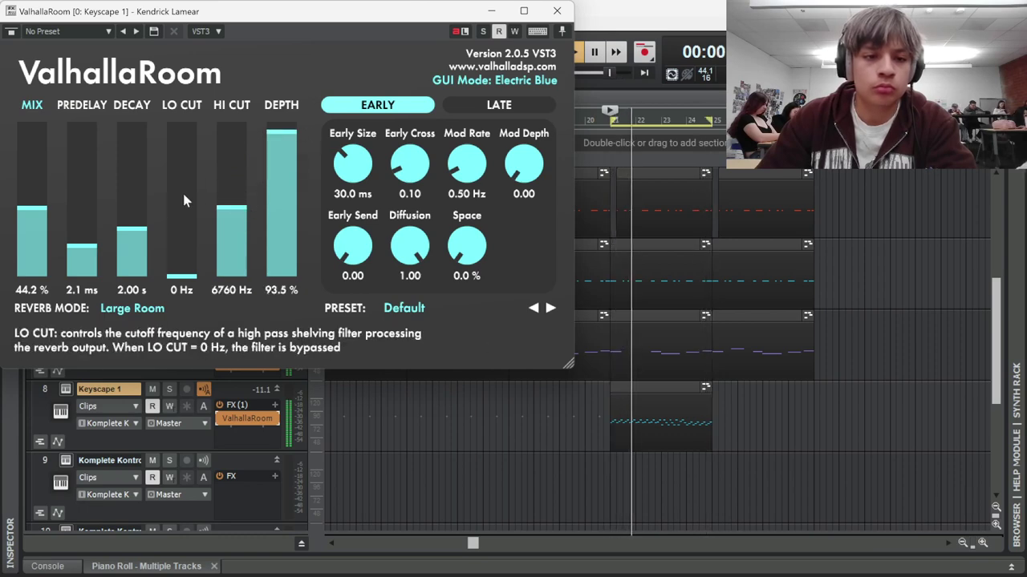
mouse_move(182, 190)
left_mouse_down()
mouse_move(190, 122)
mouse_move(194, 200)
left_mouse_up()
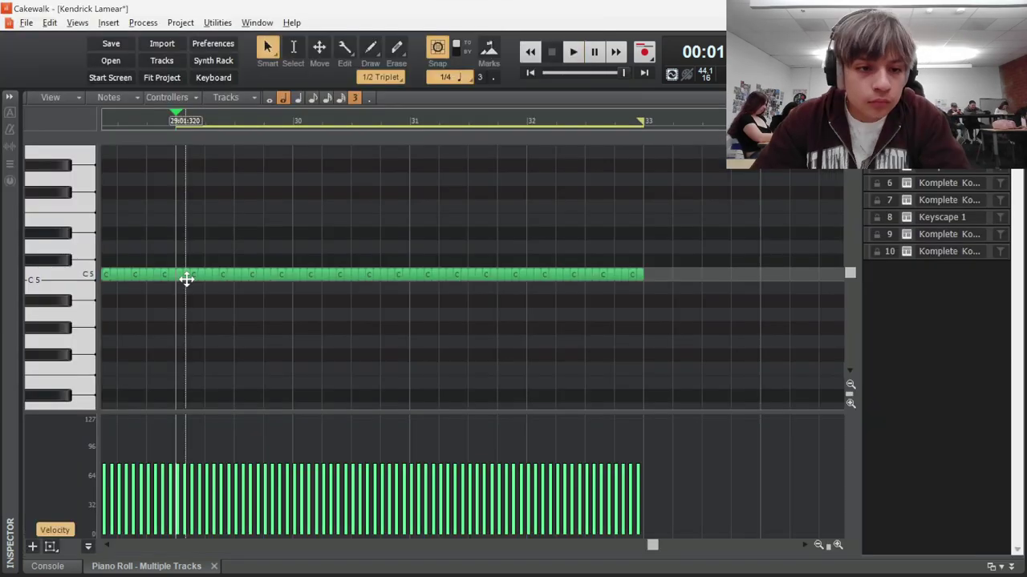
Lower seven consecutive sixteenth notes at the start of bar 29 on track 4 into a chromatic run from B4 to F4, and audition it
left_click_drag(186, 279, 202, 313)
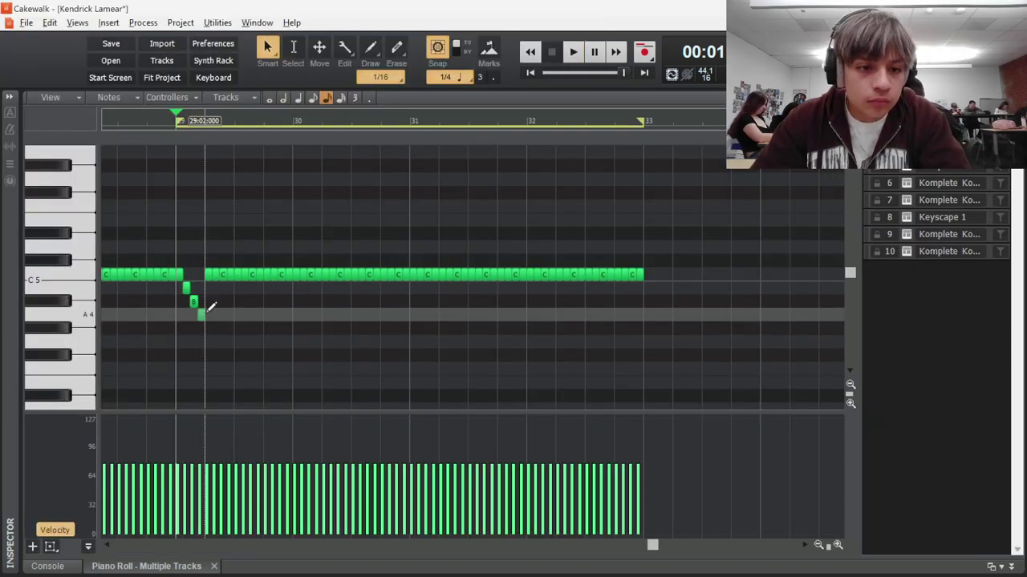
left_click_drag(205, 279, 233, 345)
key("space")
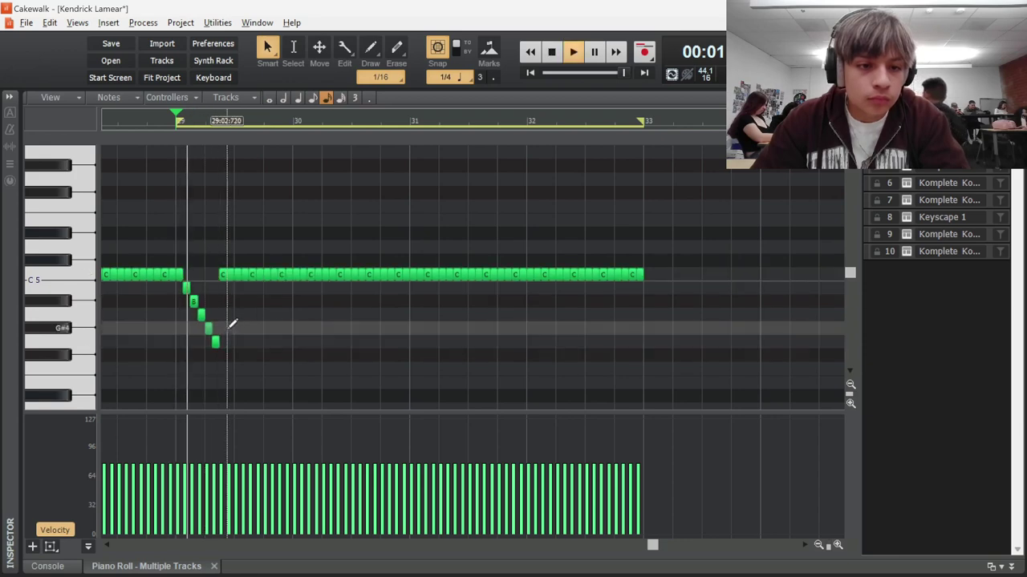
key("space")
left_click_drag(222, 274, 230, 355)
left_click_drag(227, 278, 248, 369)
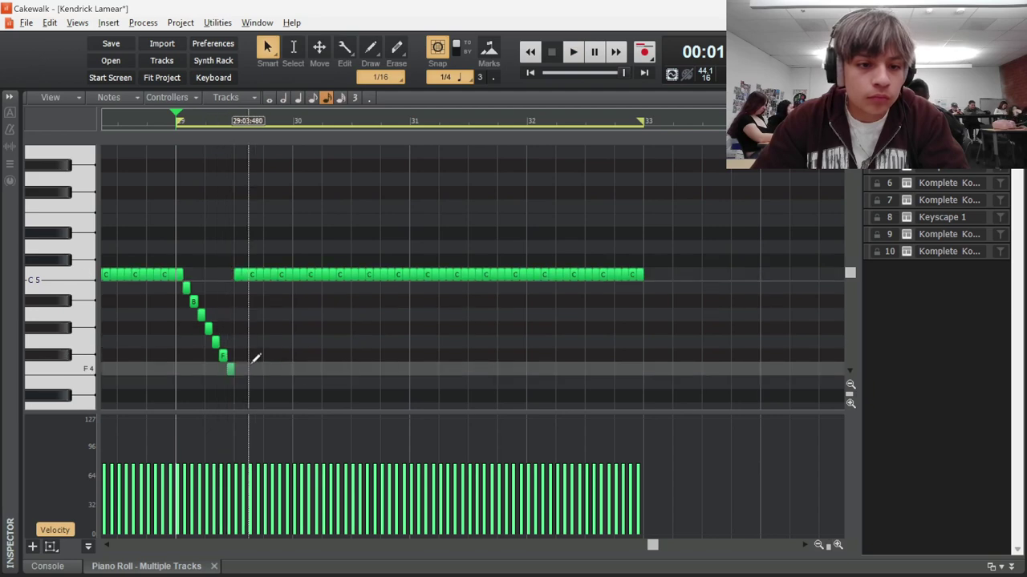
key("space")
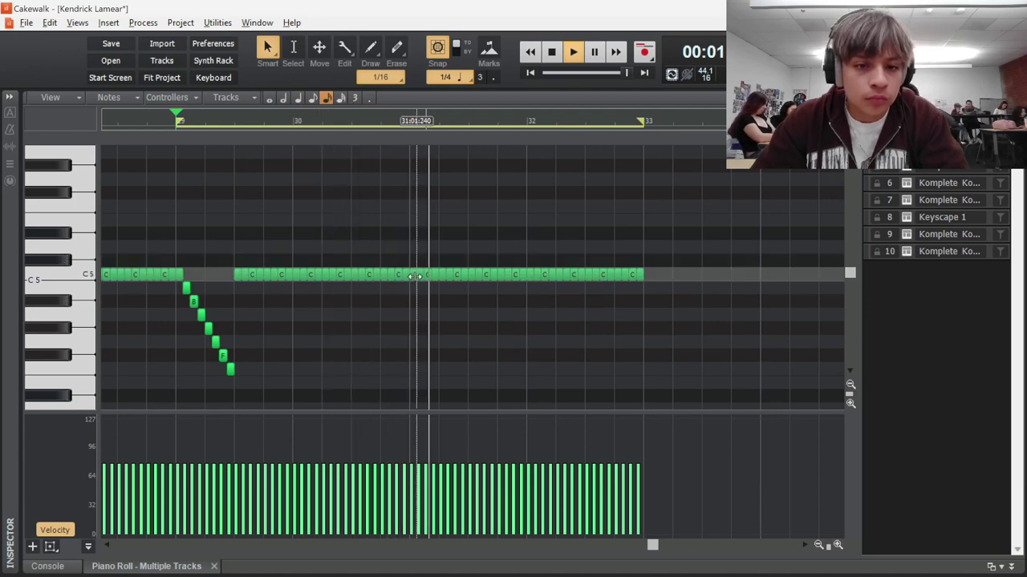
key("space")
Replace track 4's notes in bars 31 and 32 with a copy of bars 29 and 30, bounce to one clip, and play
left_click_drag(412, 277, 676, 267)
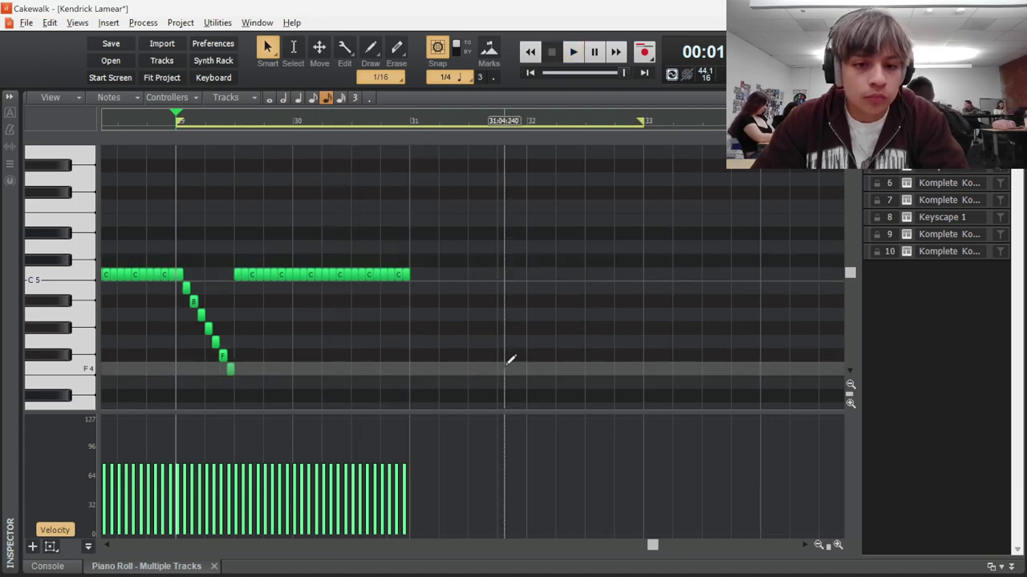
right_click(487, 351)
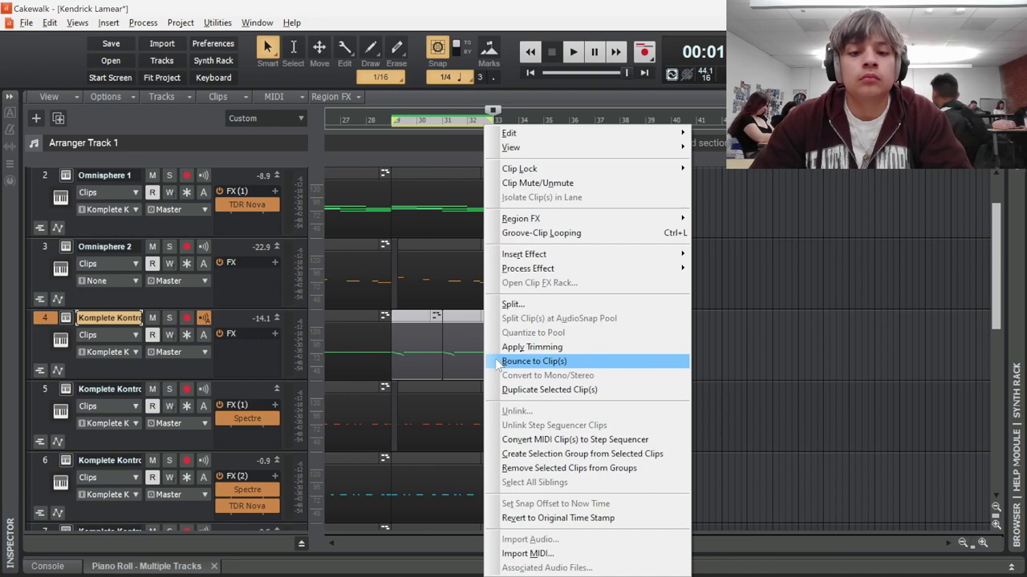
left_click(497, 360)
key("space")
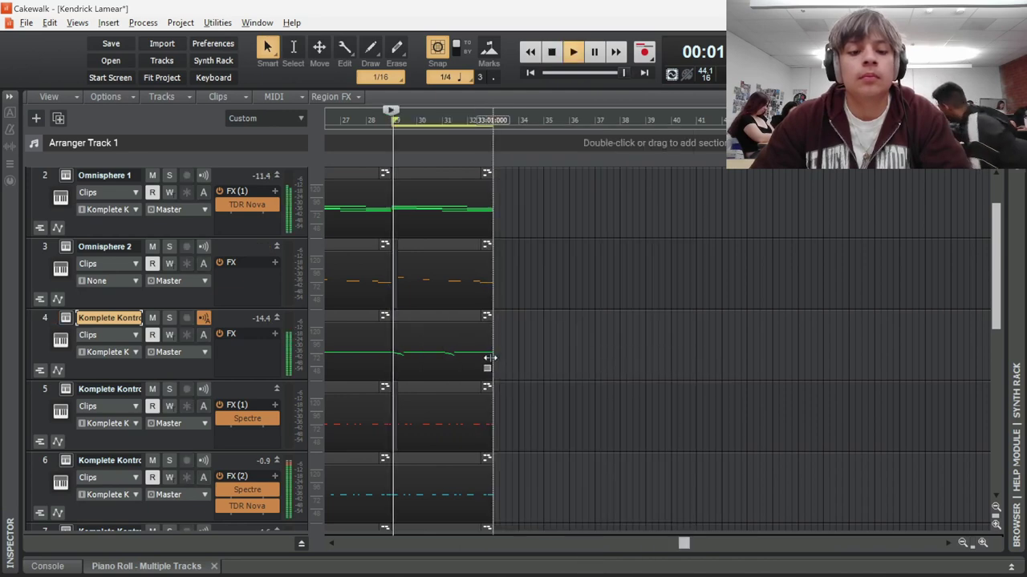
Audition the looped section and erase sixteenth notes from bar 32 of the track 4 pattern
key("d")
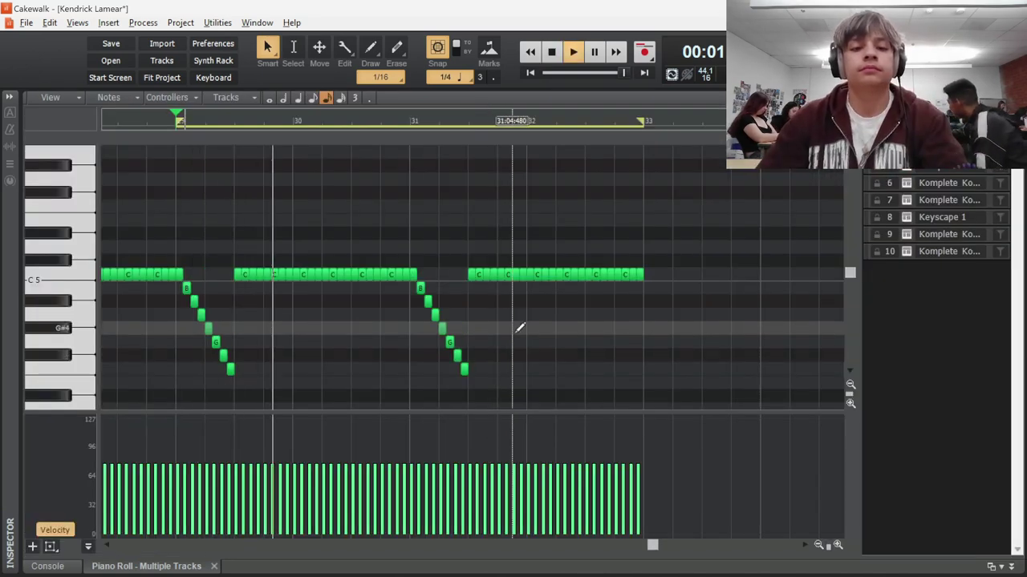
key("d")
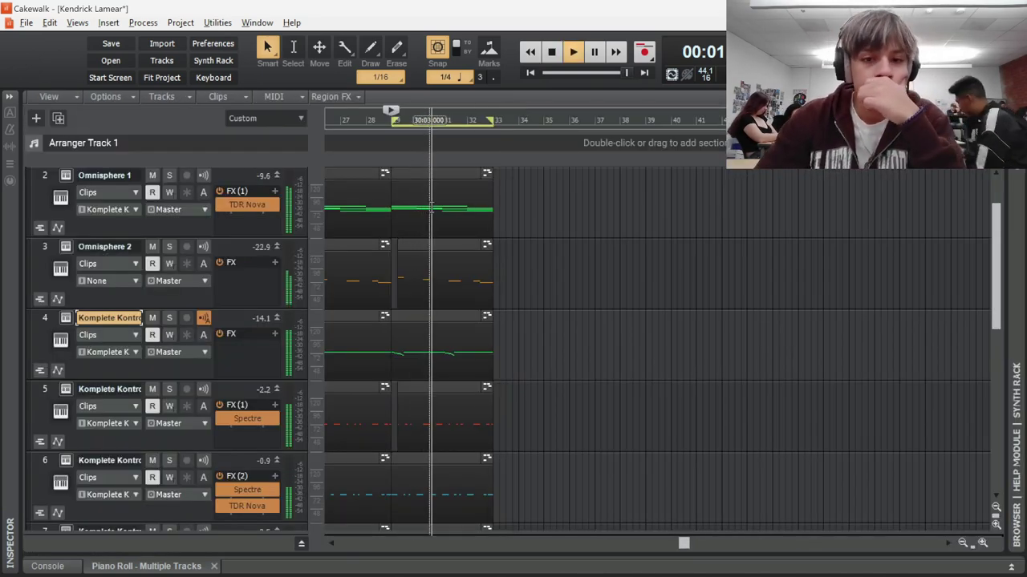
left_click(437, 218)
left_click(432, 231)
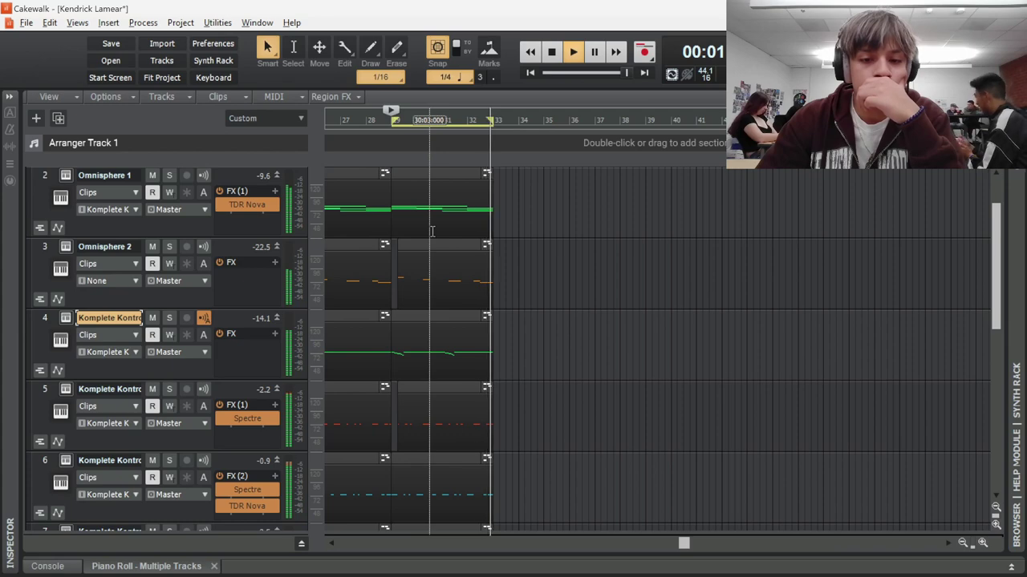
key("d")
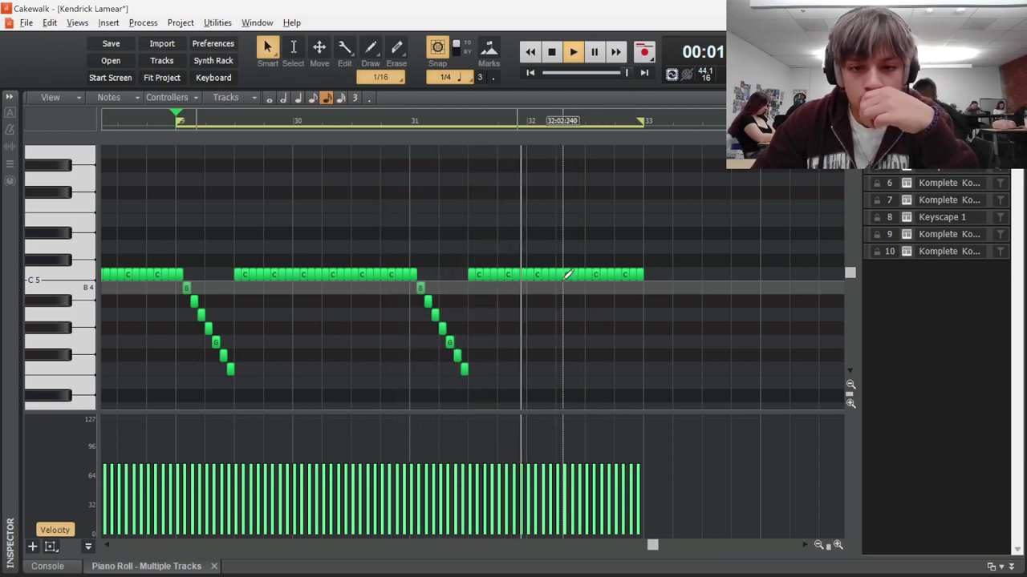
right_click(539, 276)
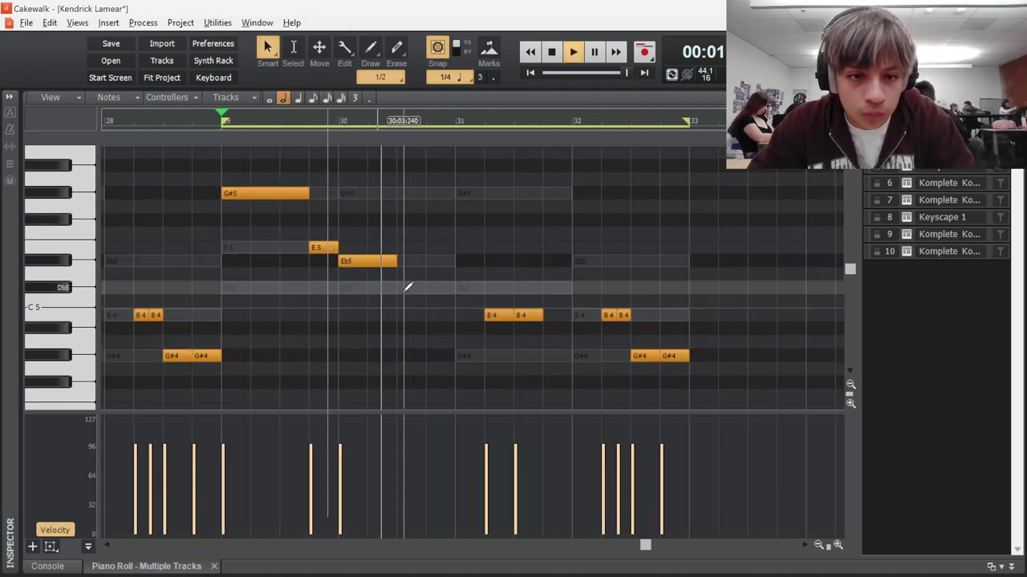
Add a Db5 at the end of bar 30 in the Omnisphere 2 melody and rework bar 31 as a G#4-Db5-G#5 phrase
left_click_drag(454, 285, 451, 287)
key("space")
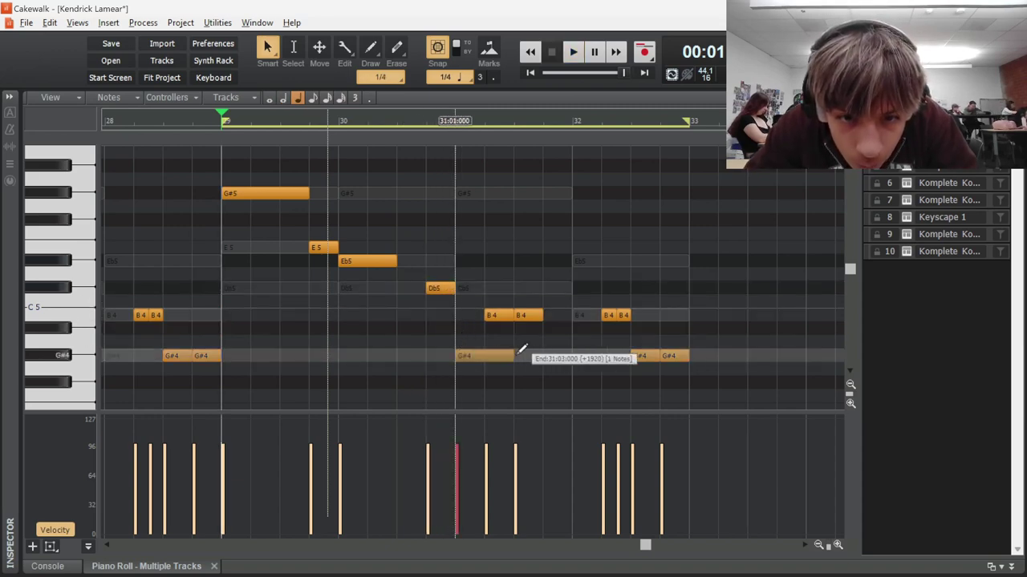
left_click_drag(516, 354, 515, 353)
right_click(503, 314)
left_click_drag(530, 315, 544, 288)
left_click(544, 192)
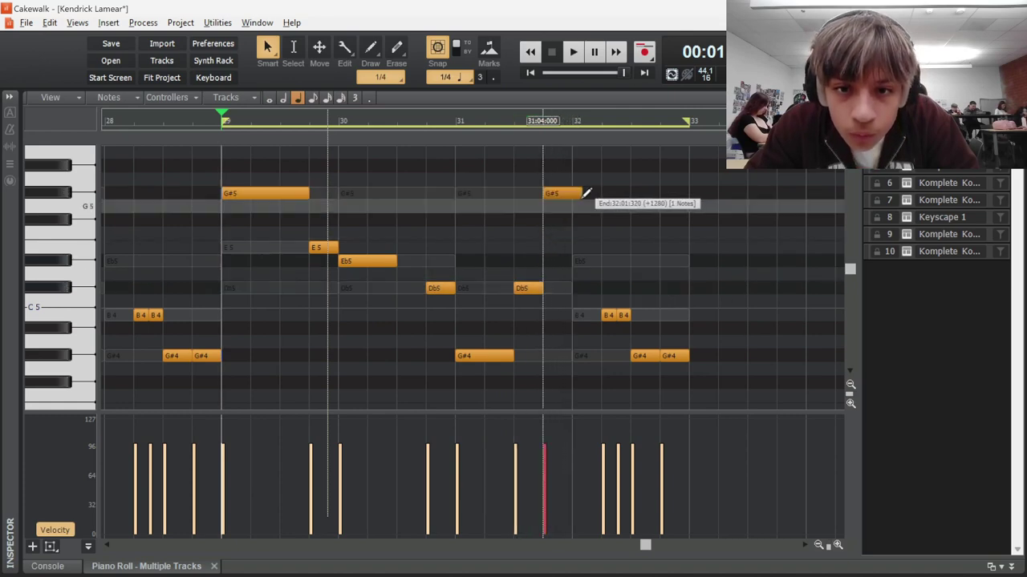
Add an Eb5 quarter note on beat 1 of bar 32, rework the melody's closing notes, and play it back
scroll(598, 232, "up", 2)
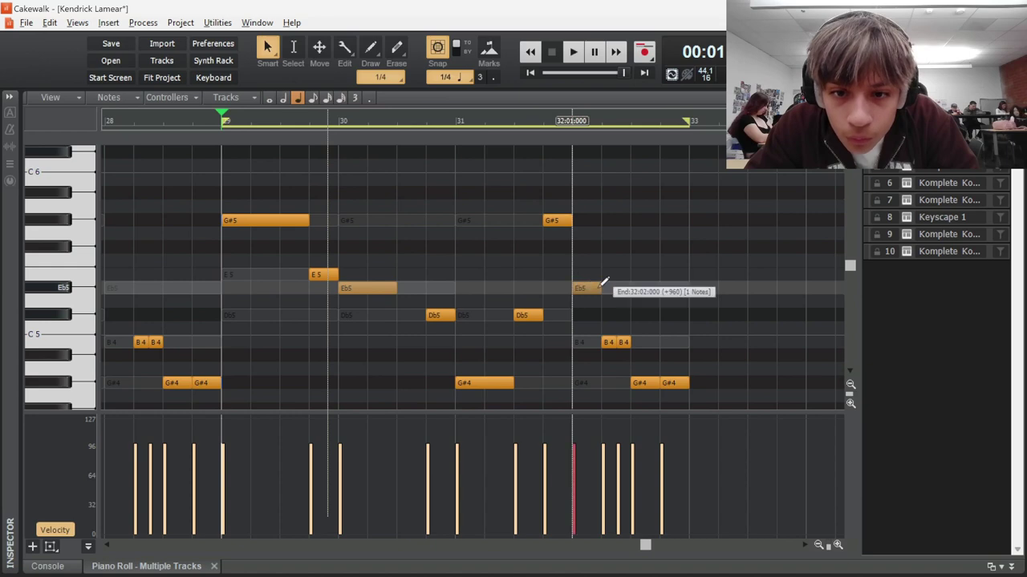
left_click_drag(603, 281, 604, 282)
mouse_move(620, 342)
left_mouse_down()
mouse_move(680, 354)
mouse_move(690, 345)
left_mouse_up()
scroll(679, 356, "up", 2)
key("space")
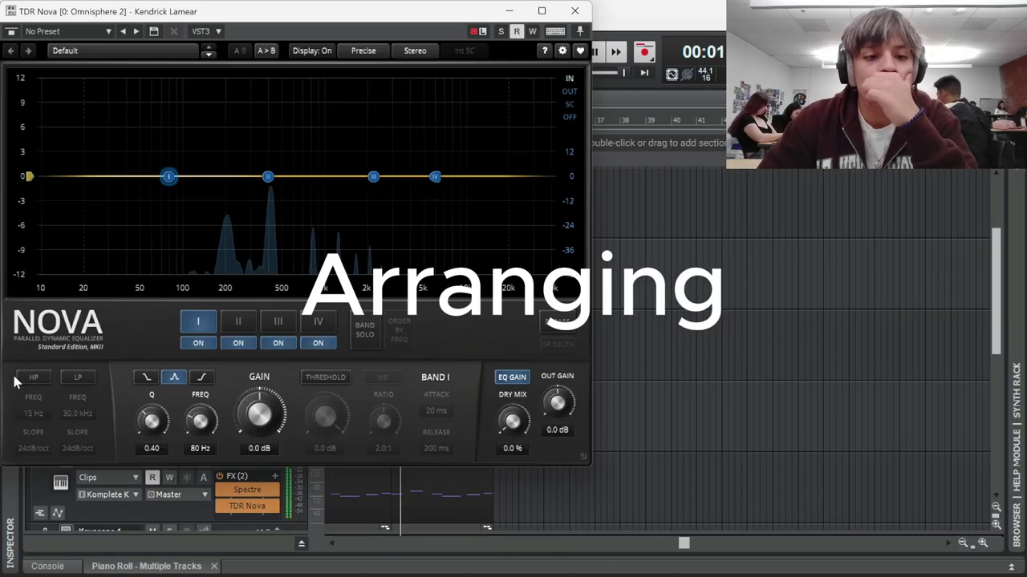
In Omnisphere 2's TDR Nova, cut band II in the low mids and enable a high-pass filter at 188 Hz
left_click_drag(268, 176, 261, 207)
left_click(34, 377)
left_click_drag(65, 176, 223, 177)
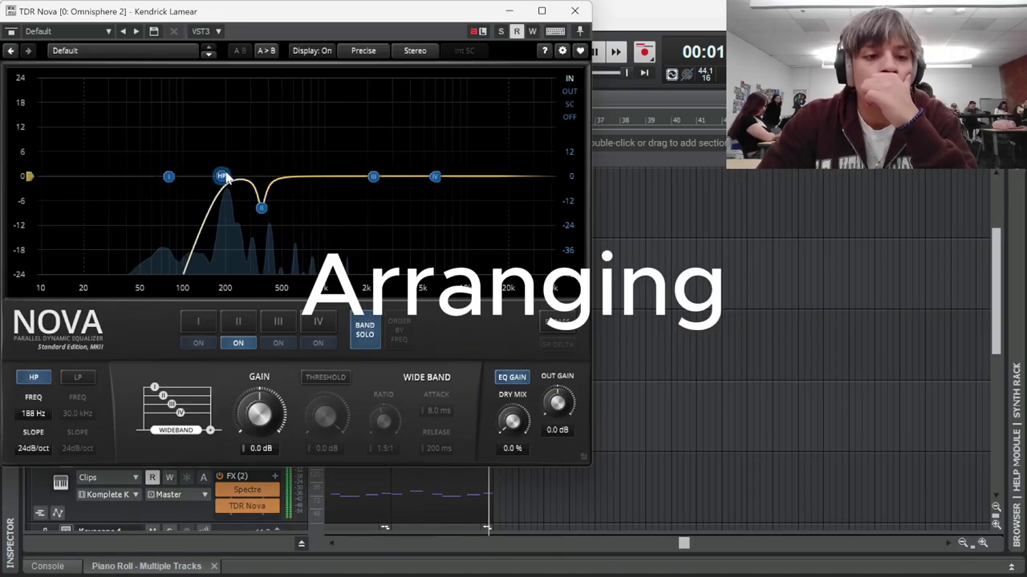
left_click(574, 11)
In Omnisphere 1's TDR Nova, move band III to a lower frequency and reduce its gain
scroll(417, 262, "up", 3)
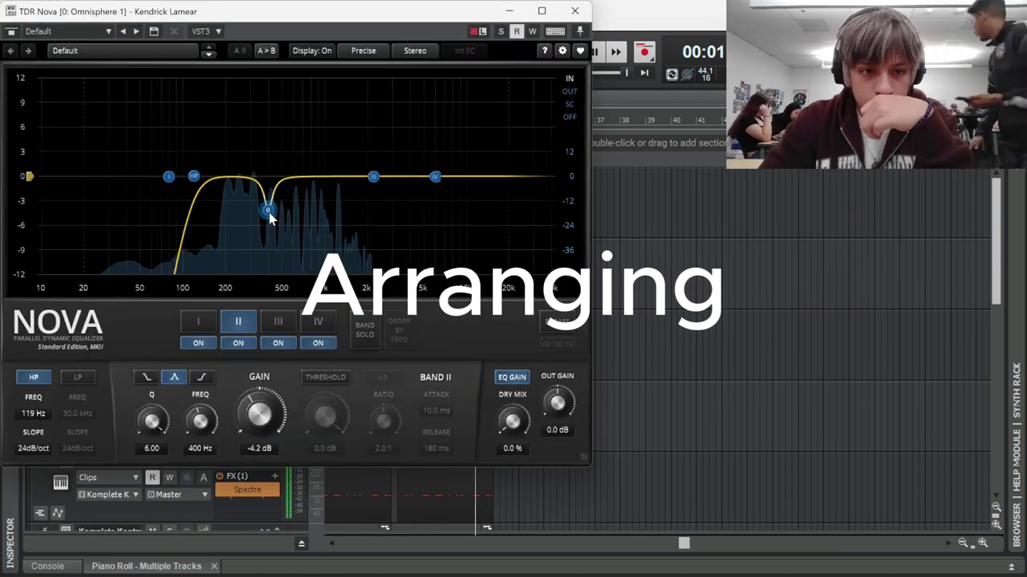
left_click_drag(373, 175, 339, 201)
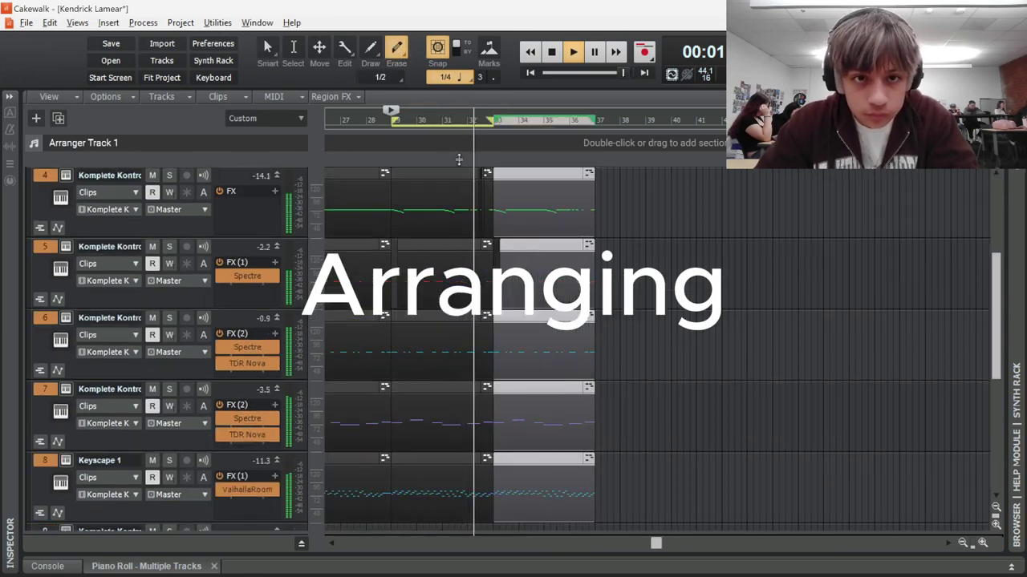
Erase the clips on tracks 6 to 8 from one repeated section and copy the four-bar clips onward to extend the arrangement
left_click_drag(595, 331, 496, 521)
scroll(546, 331, "up", 4)
left_click_drag(532, 248, 734, 248)
scroll(653, 321, "down", 3)
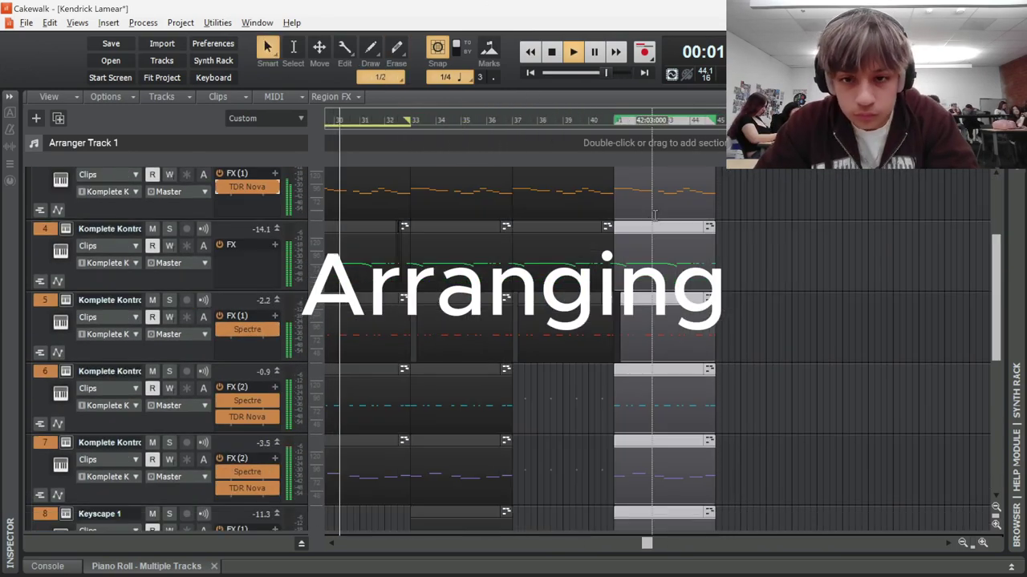
scroll(653, 321, "up", 3)
left_click_drag(633, 247, 733, 247)
scroll(797, 346, "down", 4)
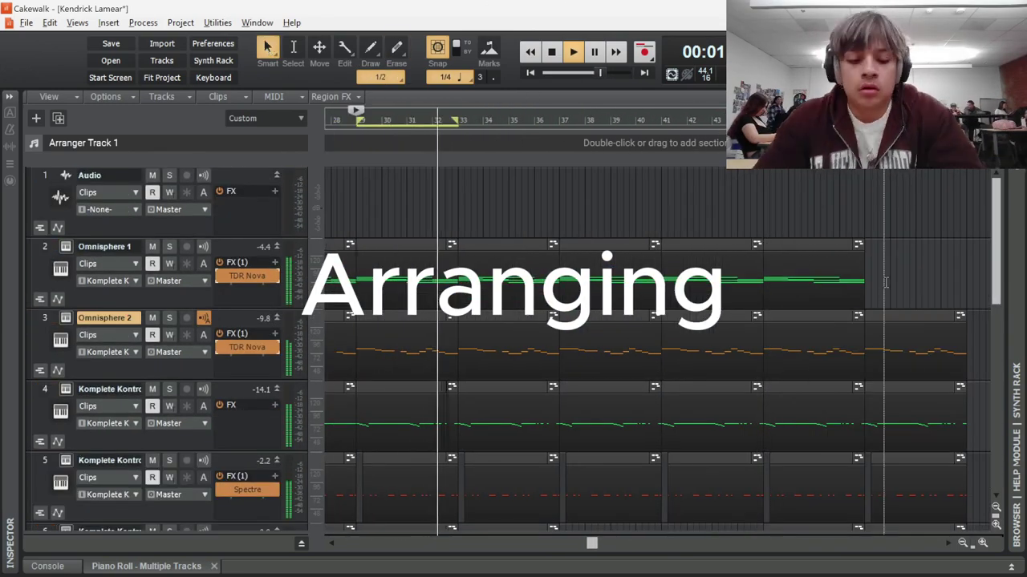